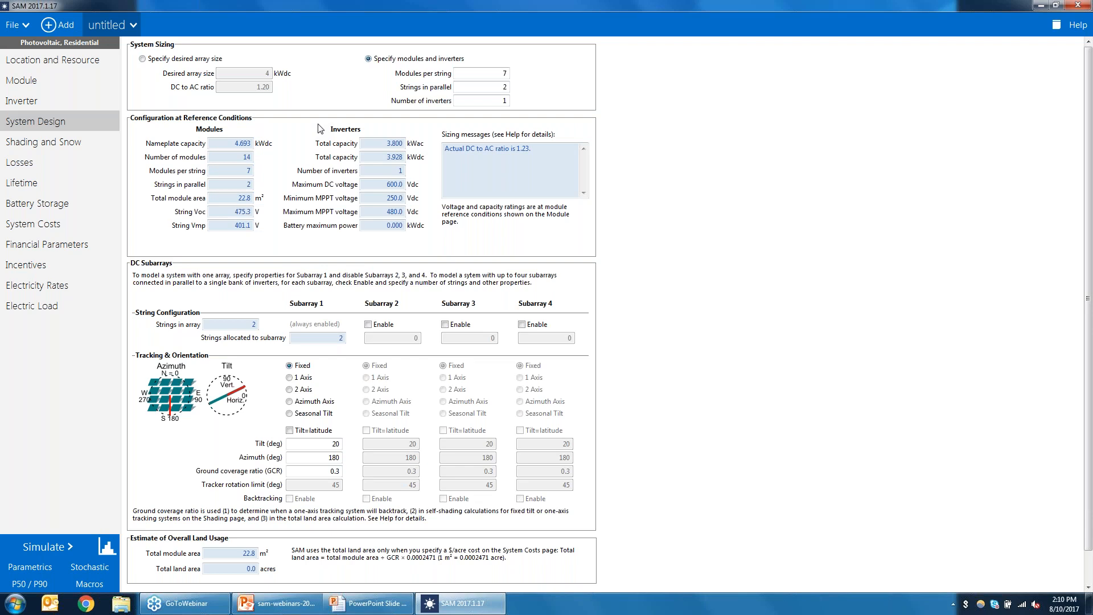
# Step: Set the number of modules per string to 8
pyautogui.click(494, 74)
pyautogui.moveTo(499, 74); pyautogui.dragTo(574, 85)
pyautogui.write('6')
pyautogui.press('Tab')
pyautogui.doubleClick(489, 72)
pyautogui.write('8')
pyautogui.click(496, 87)
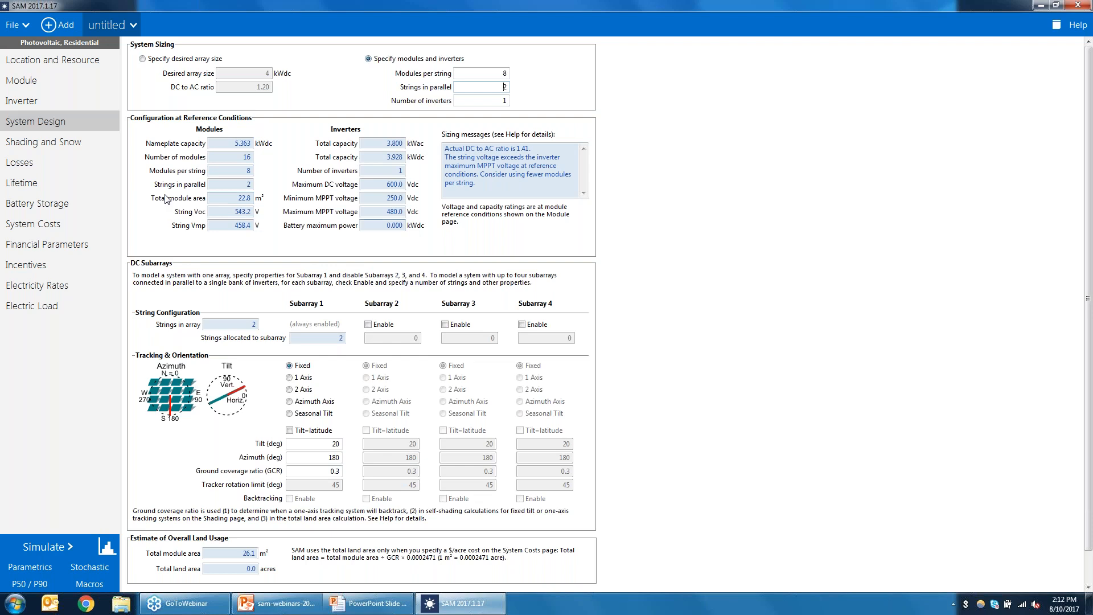
# Step: Set the number of modules per string back to 7
pyautogui.moveTo(230, 211); pyautogui.dragTo(274, 215)
pyautogui.moveTo(382, 215); pyautogui.dragTo(473, 235)
pyautogui.click(500, 74)
pyautogui.press('BackSpace')
pyautogui.write('7')
pyautogui.click(490, 87)
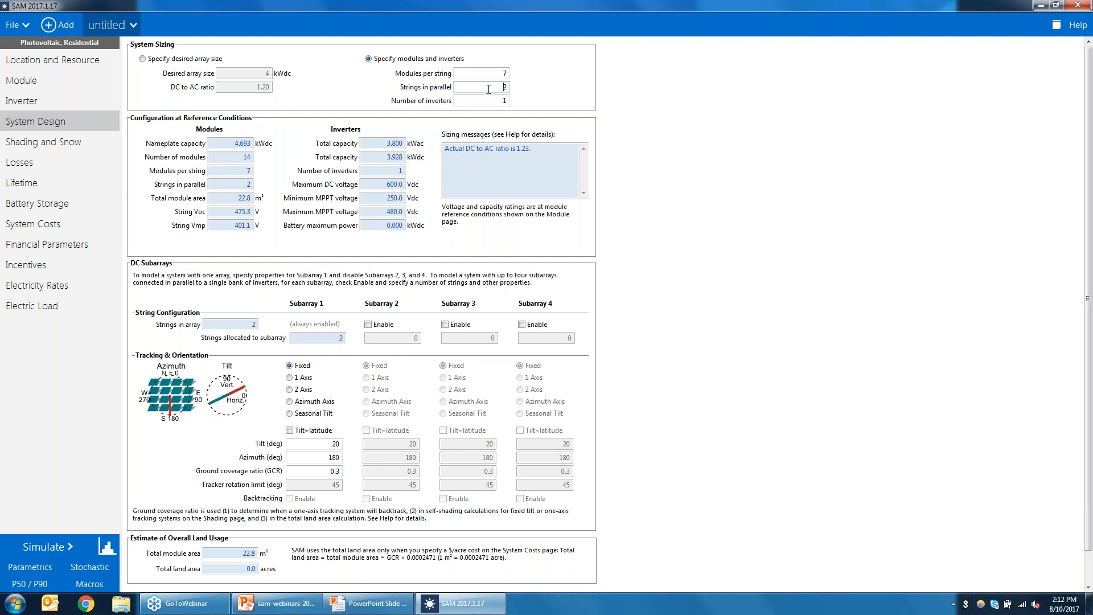
# Step: Set the number of strings in parallel to 3
pyautogui.doubleClick(504, 86)
pyautogui.write('3')
pyautogui.press('Return')
pyautogui.moveTo(236, 158); pyautogui.dragTo(283, 163)
pyautogui.click(231, 144)
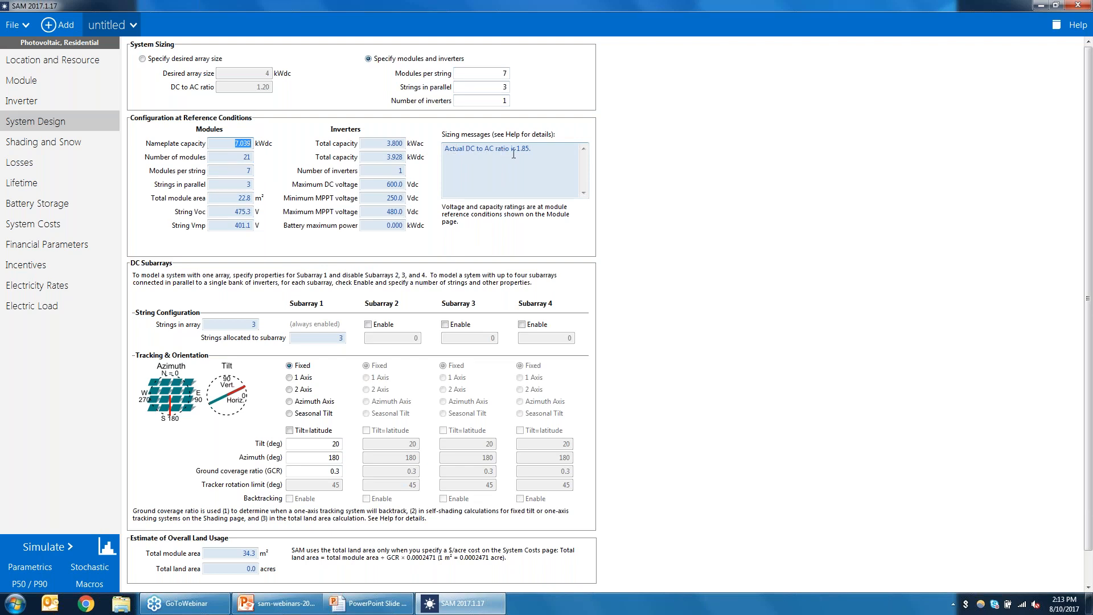
# Step: Set the number of strings in parallel back to 2
pyautogui.click(498, 100)
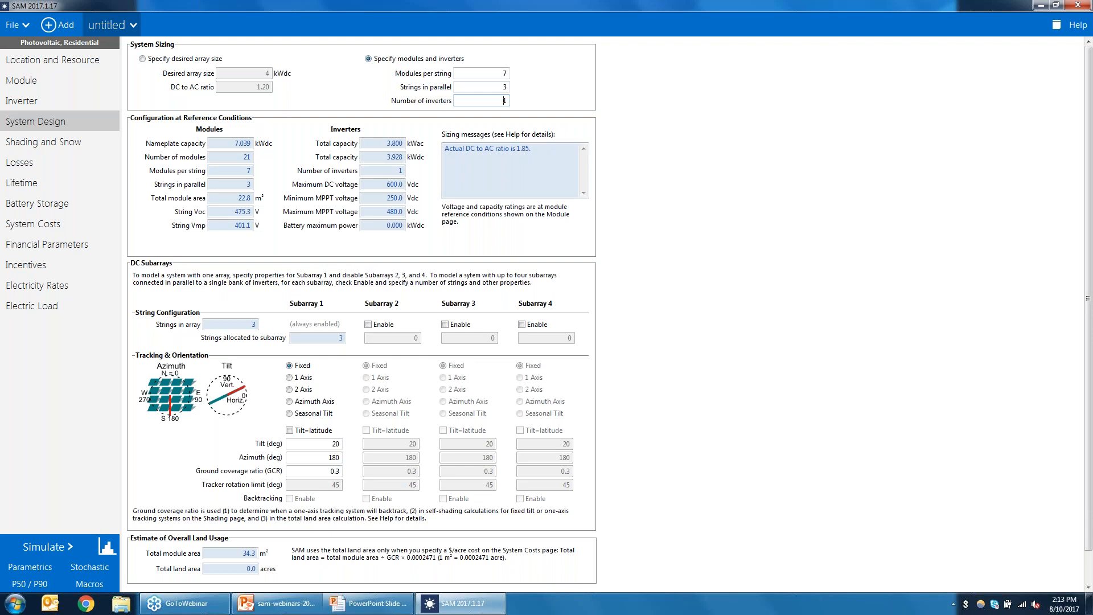
pyautogui.click(494, 88)
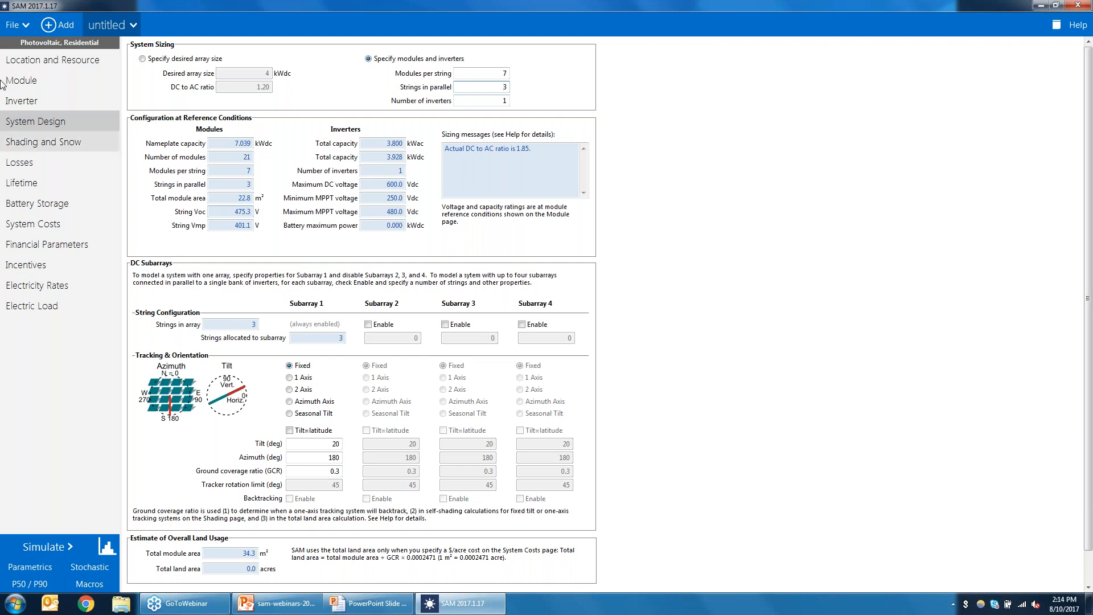
pyautogui.doubleClick(505, 86)
pyautogui.write('2')
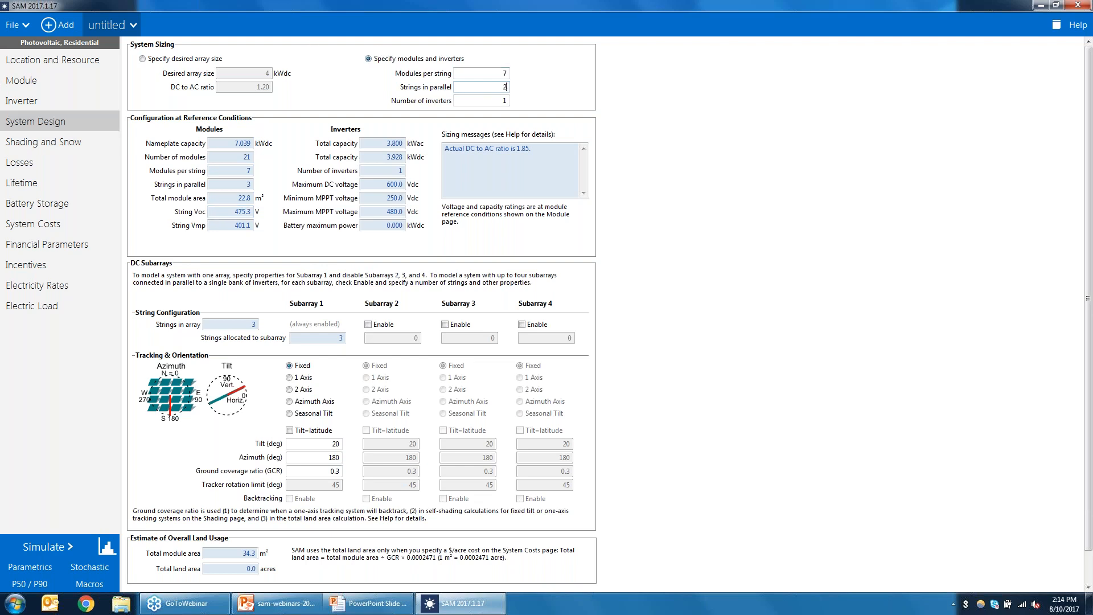
pyautogui.click(492, 74)
# Step: Try sizing by desired array size, review the resulting configuration, and return to specifying modules and inverters
pyautogui.click(142, 60)
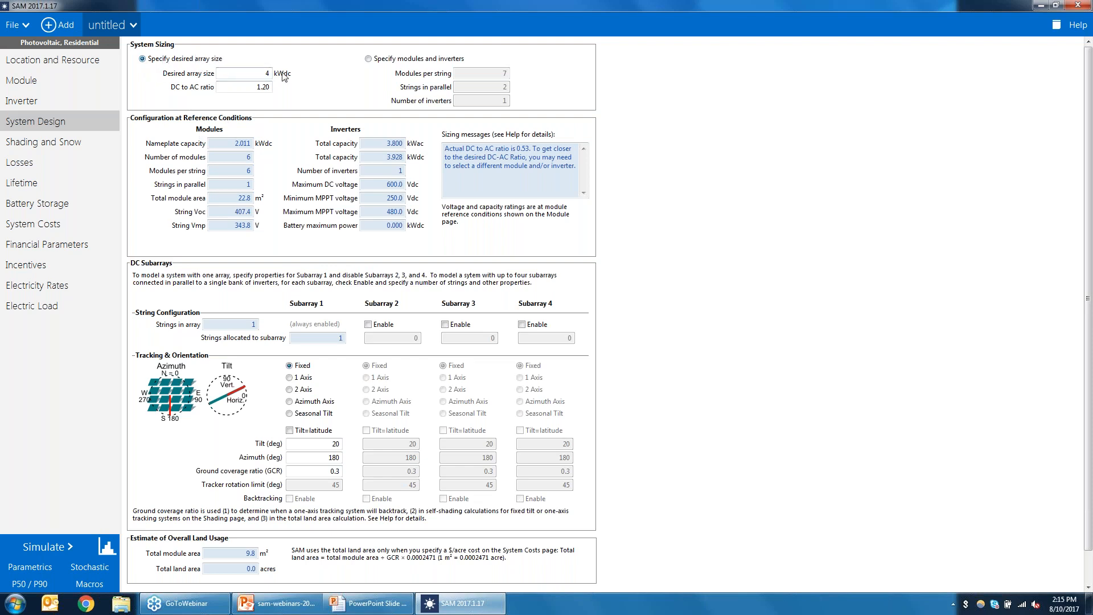
pyautogui.click(252, 72)
pyautogui.click(246, 86)
pyautogui.doubleClick(238, 170)
pyautogui.press('Tab')
pyautogui.click(252, 74)
pyautogui.doubleClick(246, 143)
pyautogui.moveTo(238, 172); pyautogui.dragTo(257, 184)
pyautogui.click(258, 75)
pyautogui.click(241, 160)
pyautogui.press('Tab')
pyautogui.press('Tab')
pyautogui.press('Tab')
pyautogui.click(369, 59)
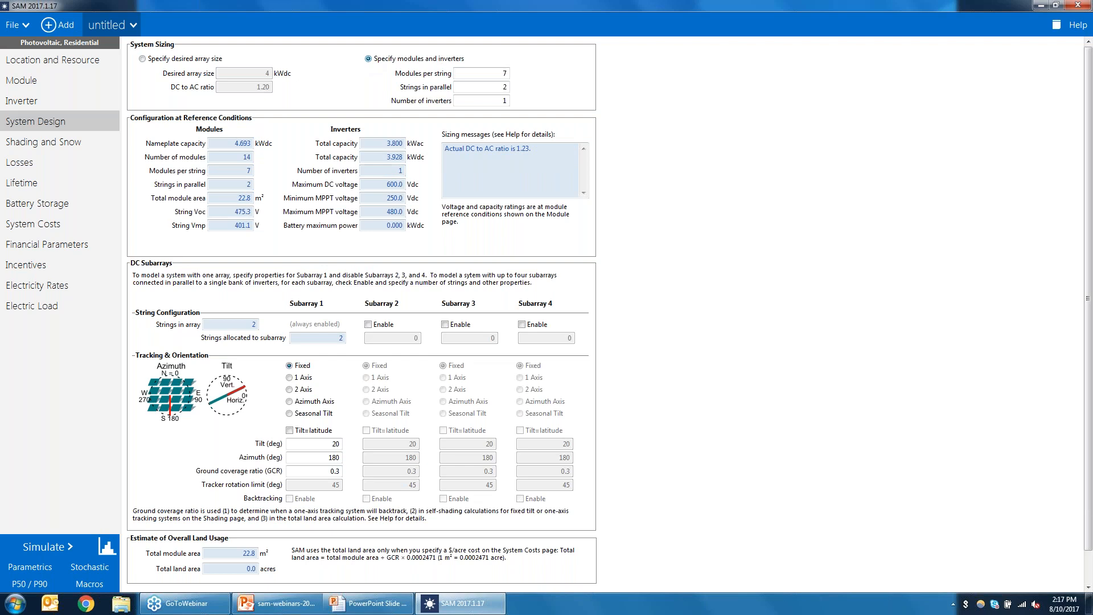
# Step: Set modules per string to 6 and strings in parallel to 2
pyautogui.doubleClick(495, 74)
pyautogui.write('6')
pyautogui.doubleClick(501, 87)
pyautogui.write('1')
pyautogui.press('Tab')
pyautogui.hotkey('shift', 'Tab')
pyautogui.write('2')
pyautogui.press('Tab')
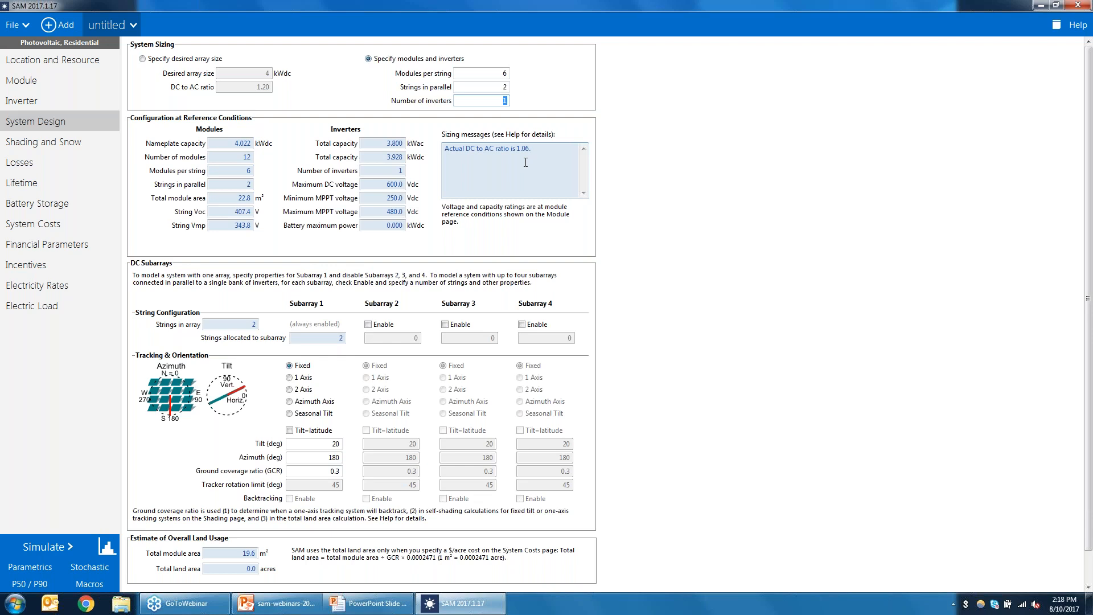
# Step: Set modules per string to 7 and review the sizing message about the DC to AC ratio
pyautogui.click(494, 74)
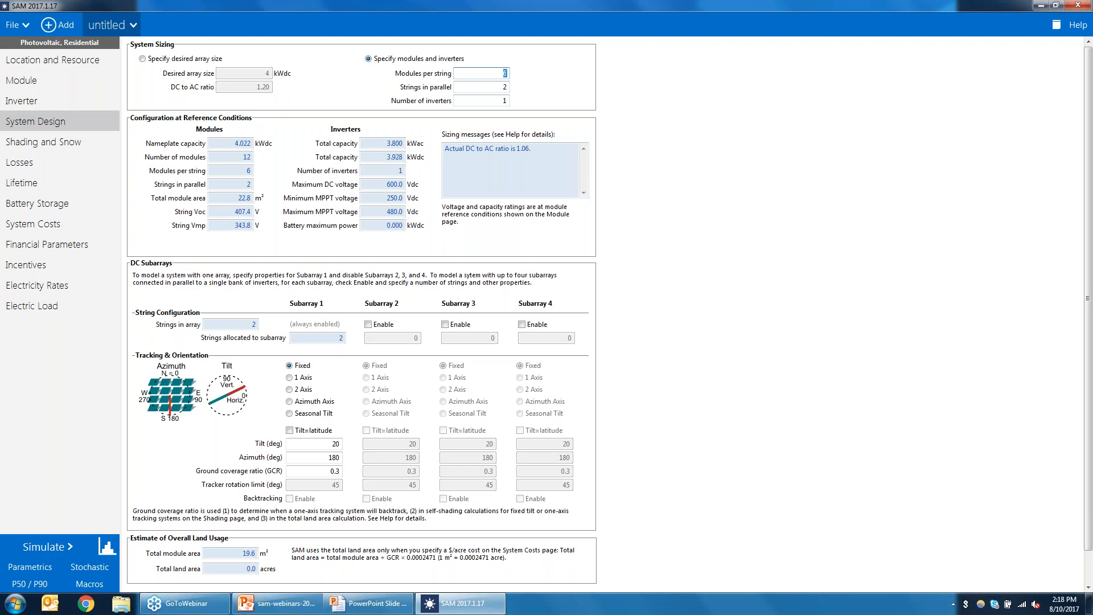
pyautogui.write('7')
pyautogui.click(492, 87)
pyautogui.doubleClick(235, 143)
pyautogui.moveTo(541, 151); pyautogui.dragTo(516, 153)
pyautogui.click(549, 154)
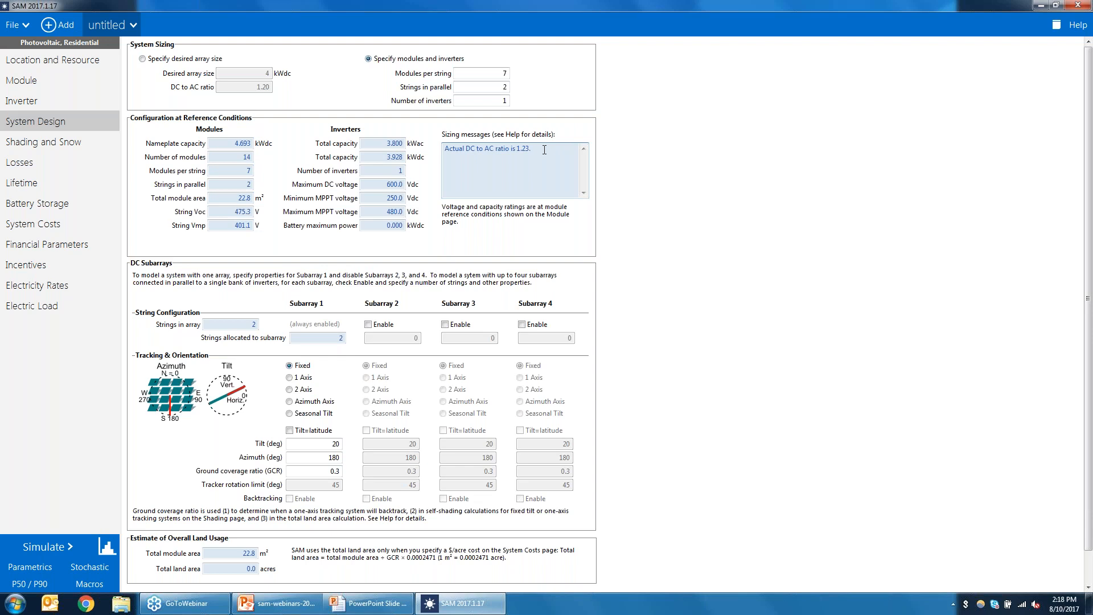
# Step: Run the simulation and open the losses diagram
pyautogui.click(38, 544)
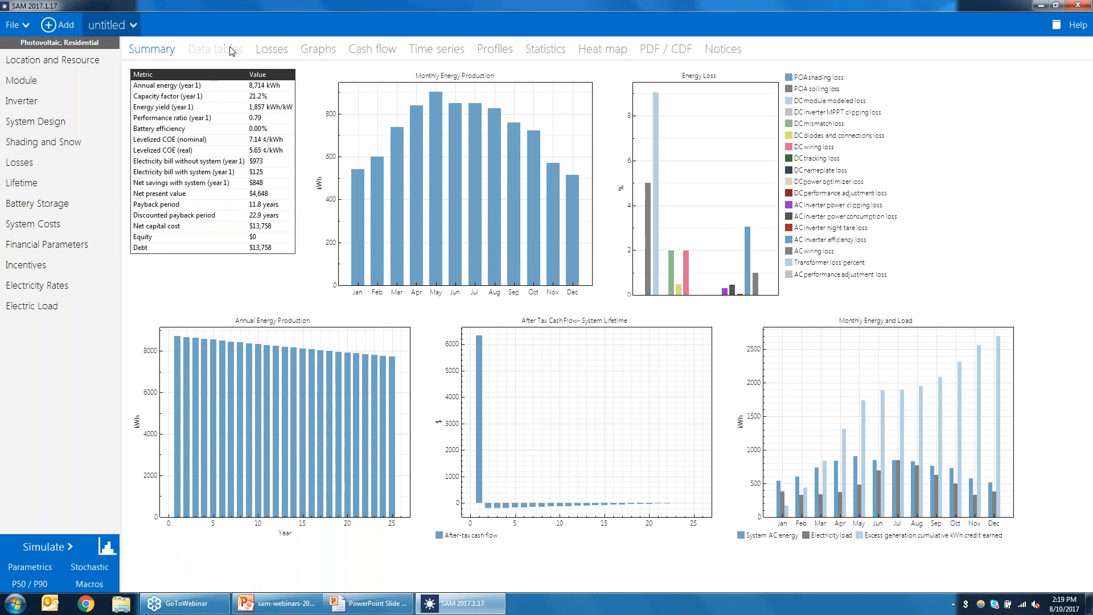
pyautogui.click(274, 55)
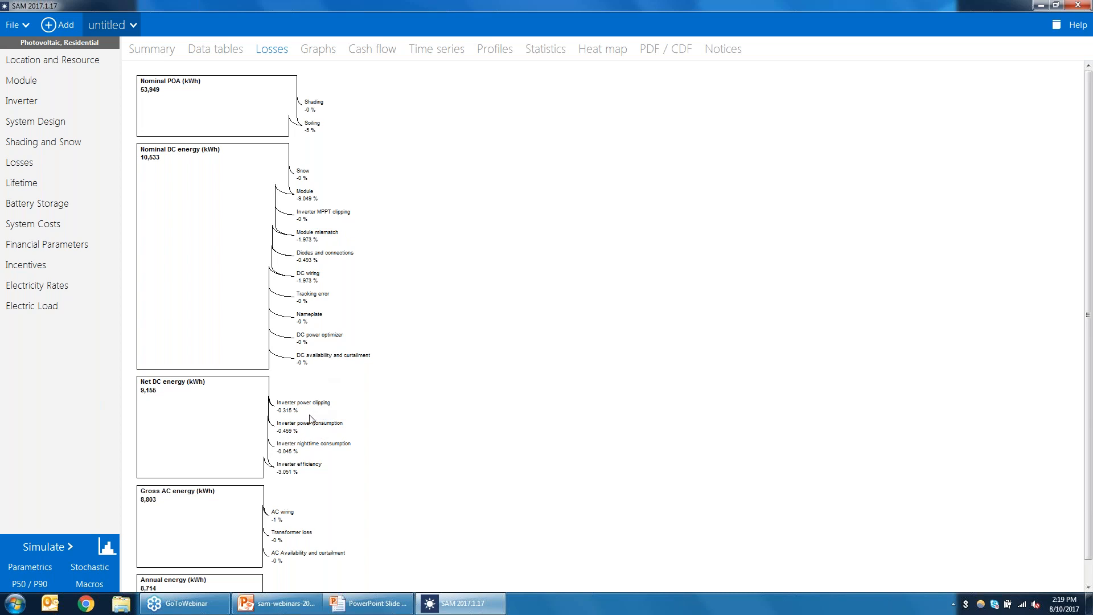
# Step: Set the number of modules per string to 9 on the System Design page
pyautogui.click(48, 128)
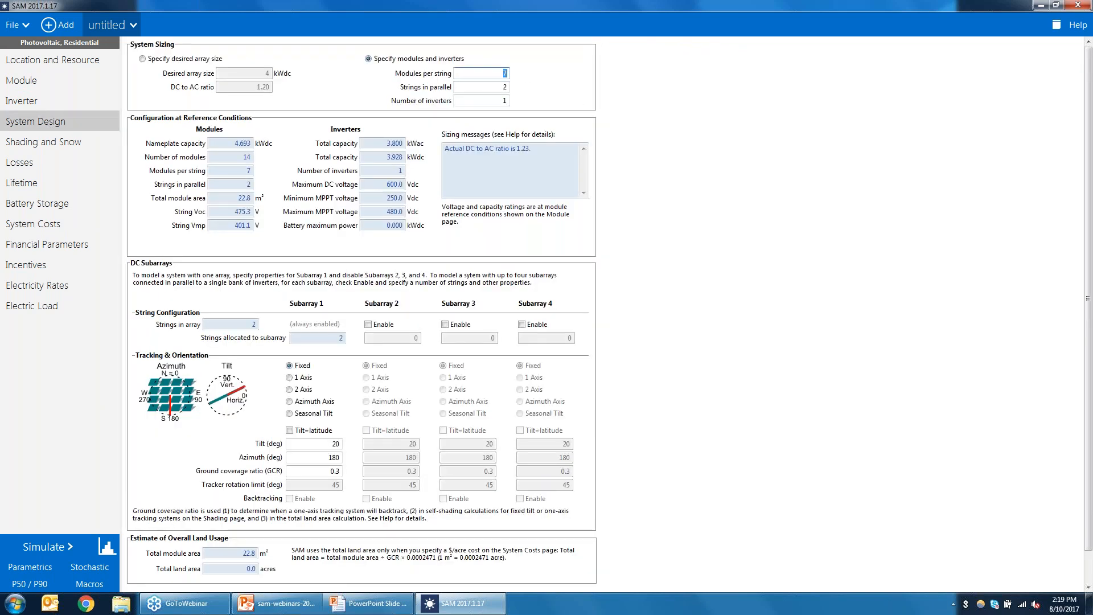
pyautogui.write('9')
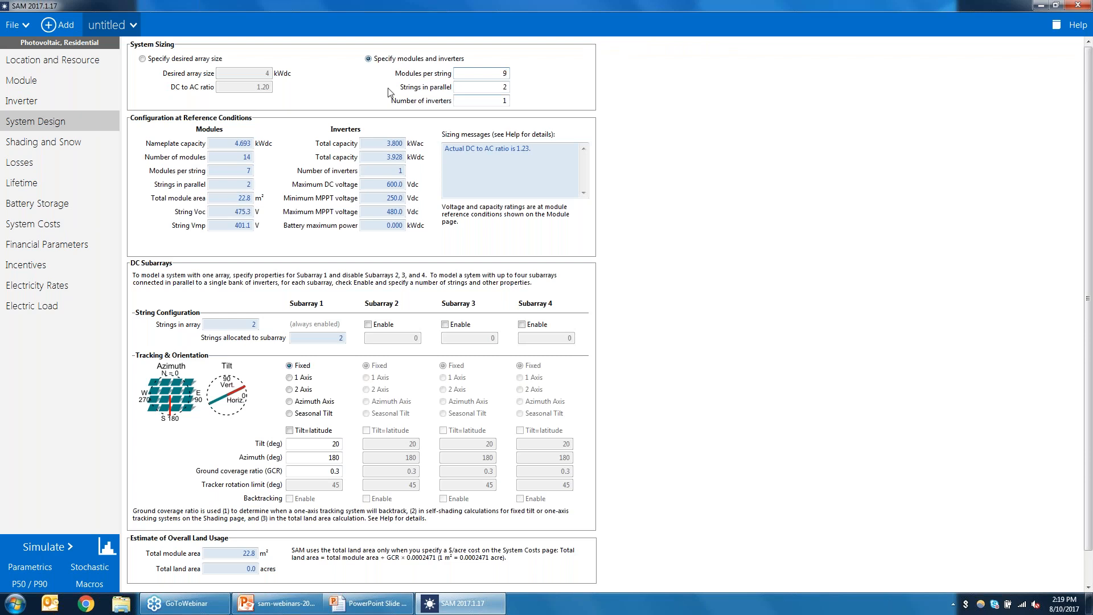
pyautogui.click(497, 87)
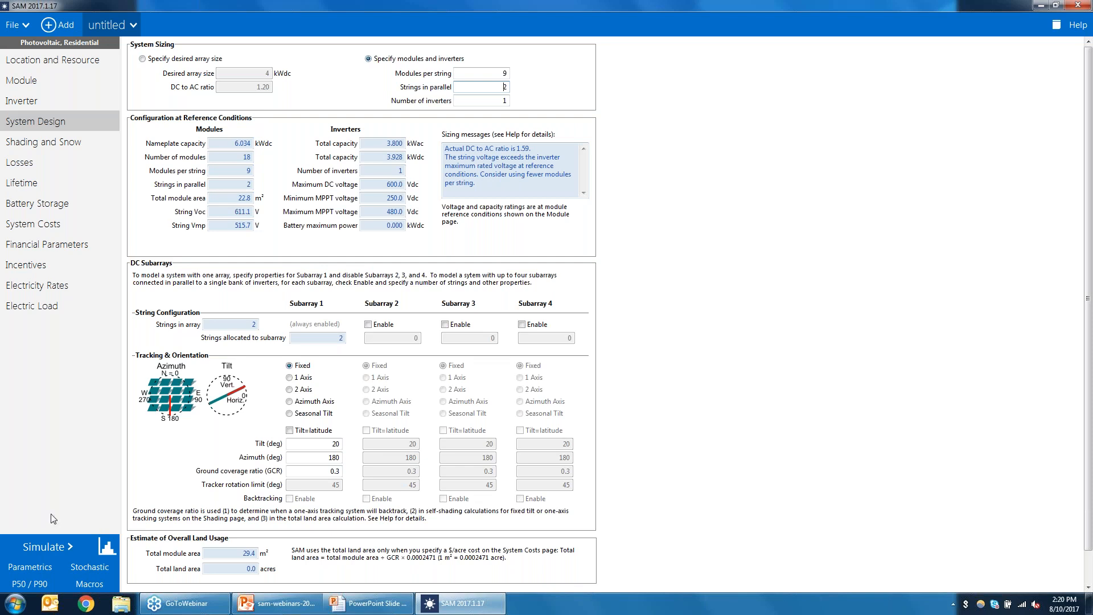
# Step: Rerun the simulation and review the losses diagram and the system design sizing values
pyautogui.click(43, 547)
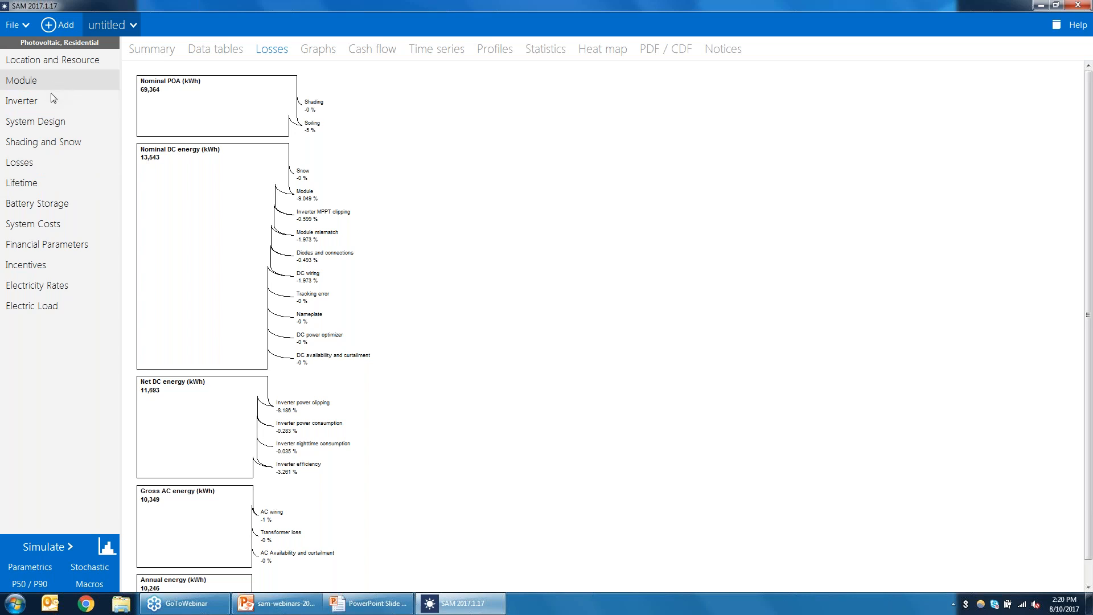
pyautogui.click(57, 121)
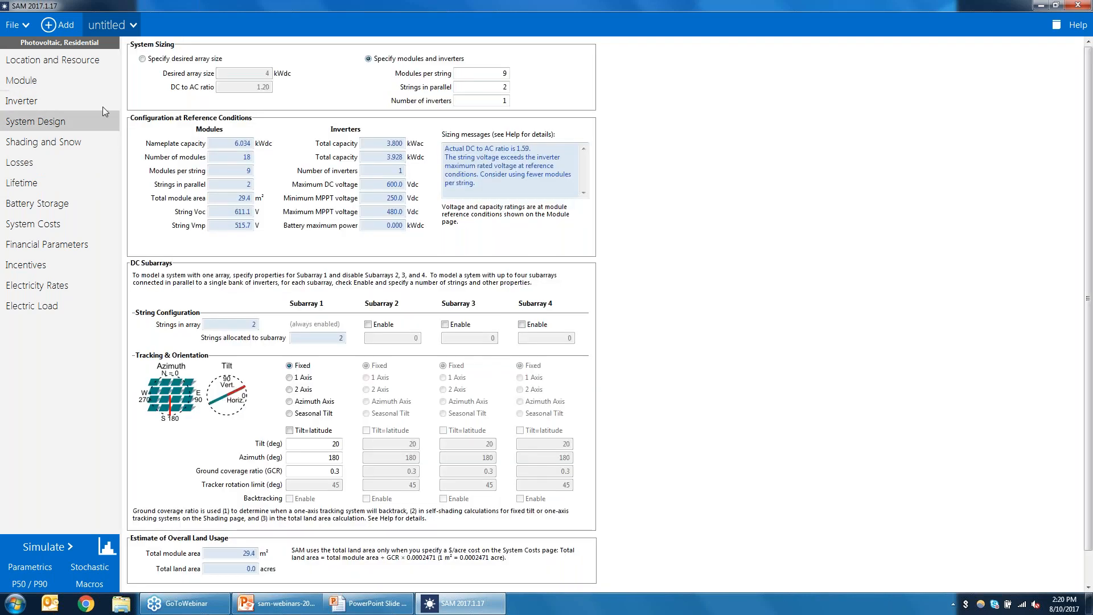
pyautogui.moveTo(501, 73); pyautogui.dragTo(662, 128)
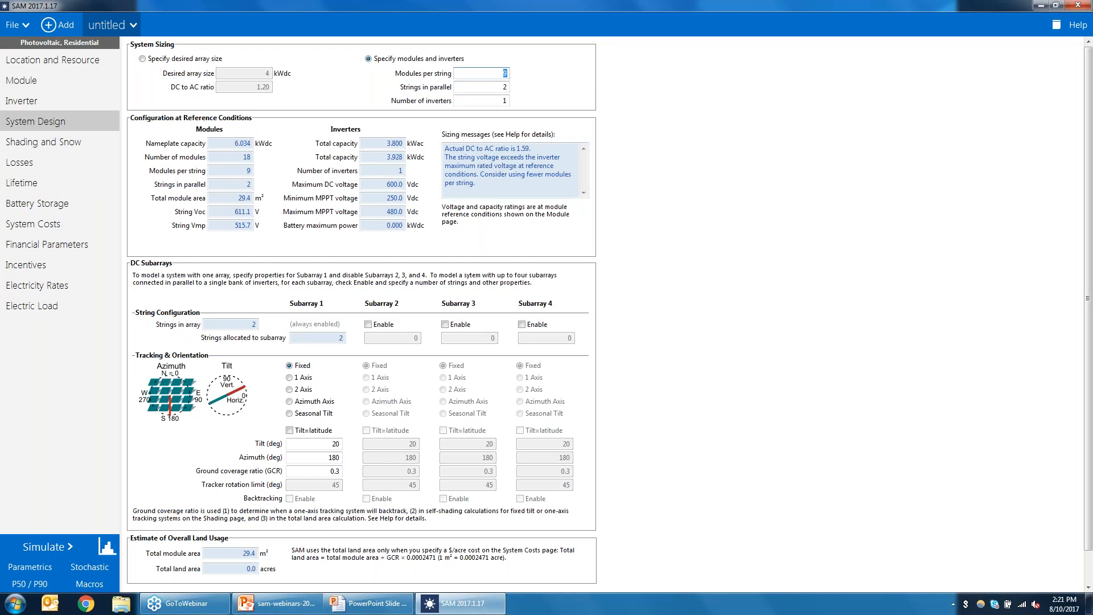
pyautogui.click(234, 157)
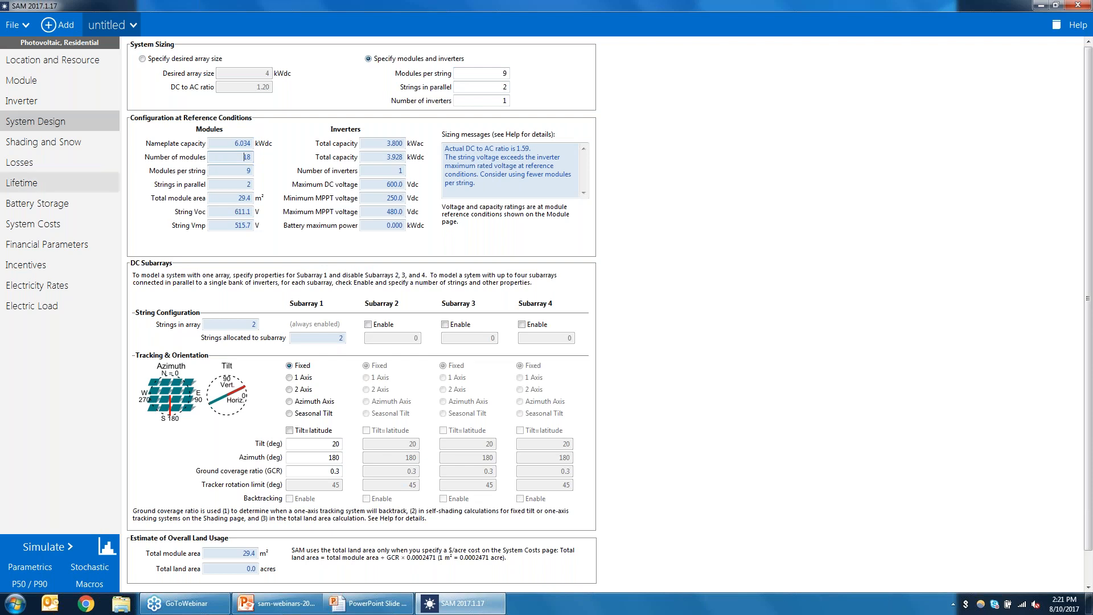
# Step: Review the selected module's parameters in the module database
pyautogui.click(45, 80)
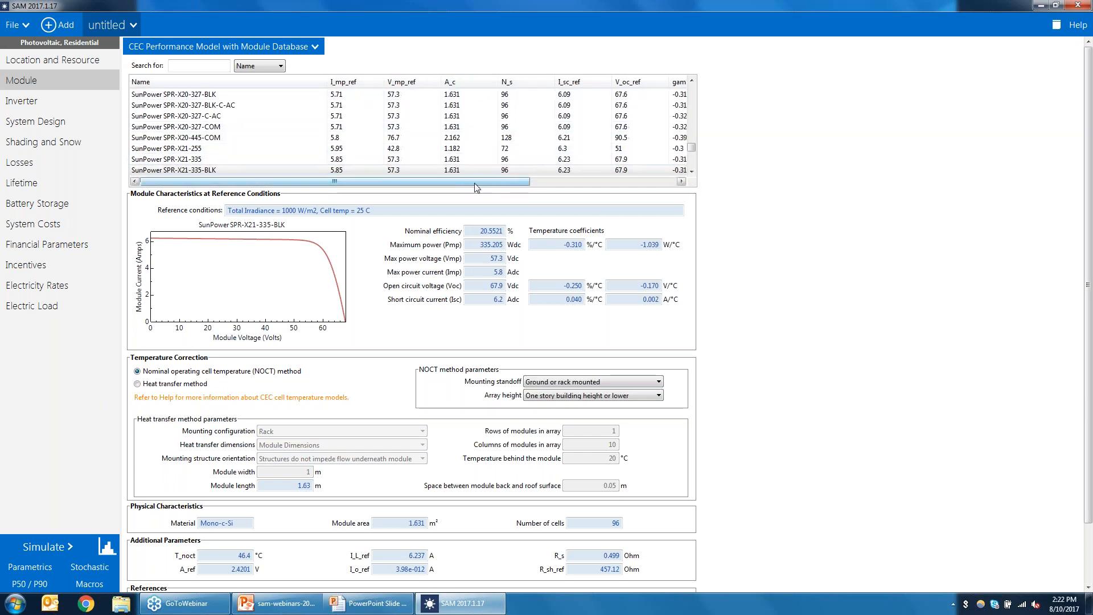
pyautogui.moveTo(470, 183); pyautogui.dragTo(410, 190)
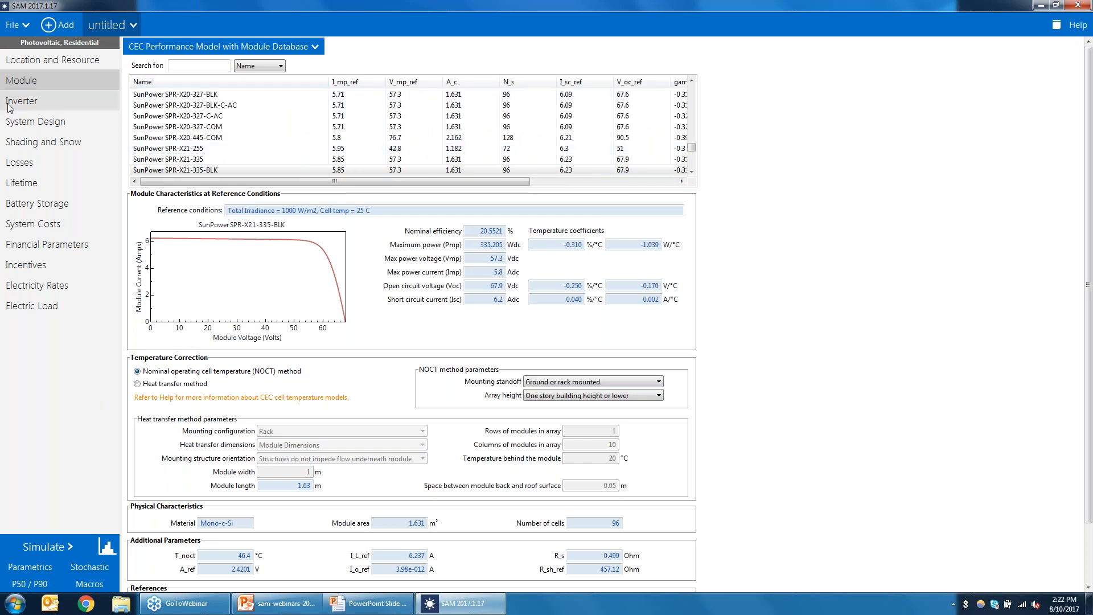
# Step: Sort the inverter database by Paco and select Xantrex Technologies, Inc.: GT5.0 240V [CEC 2007]
pyautogui.click(35, 105)
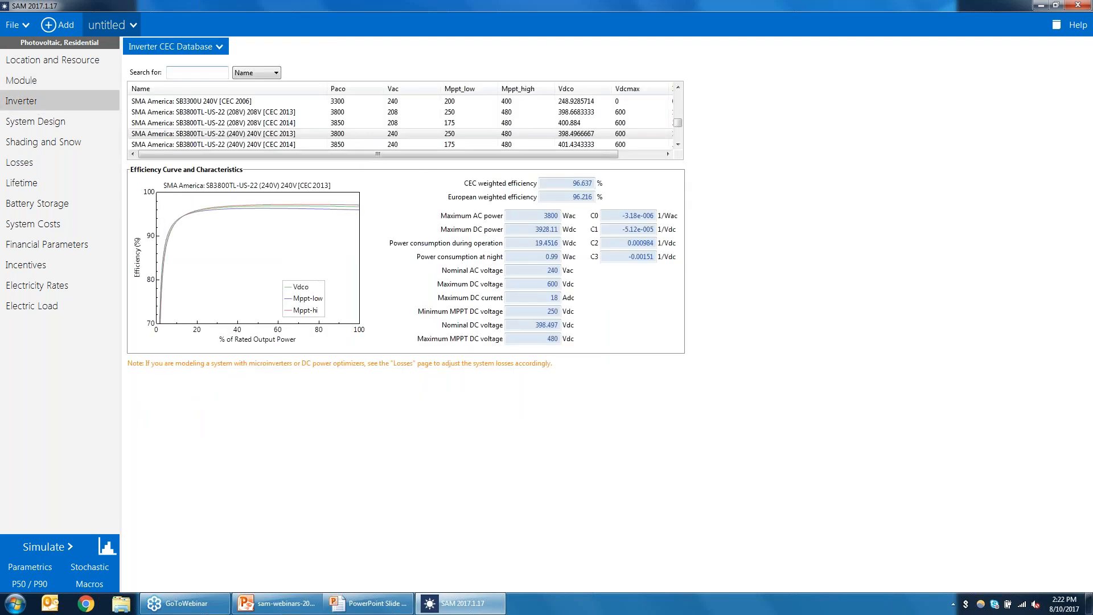
pyautogui.click(347, 89)
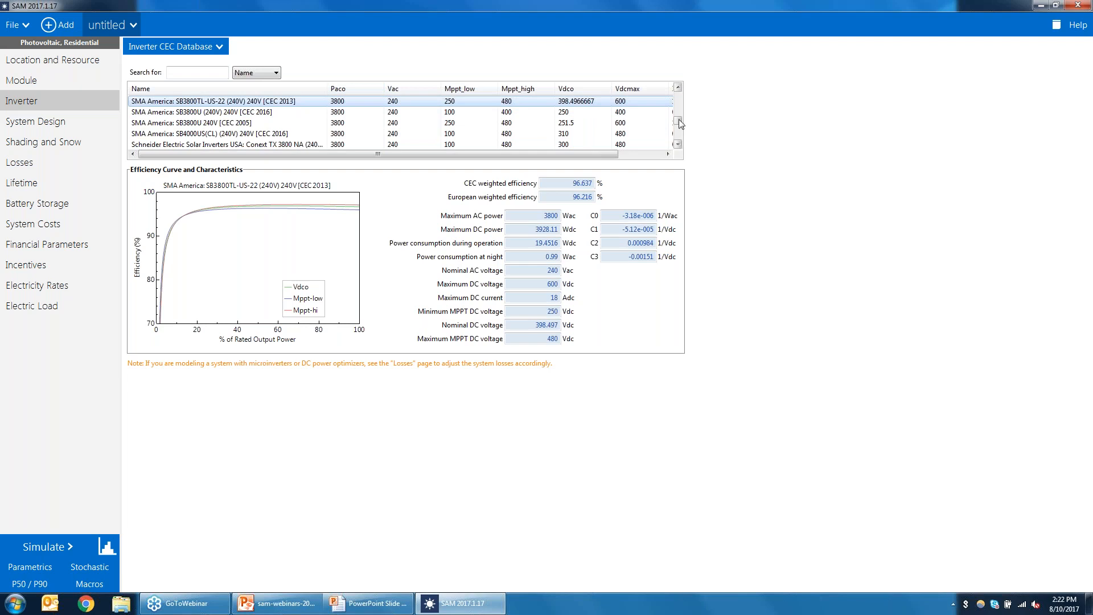
pyautogui.scroll(-5, 679, 118)
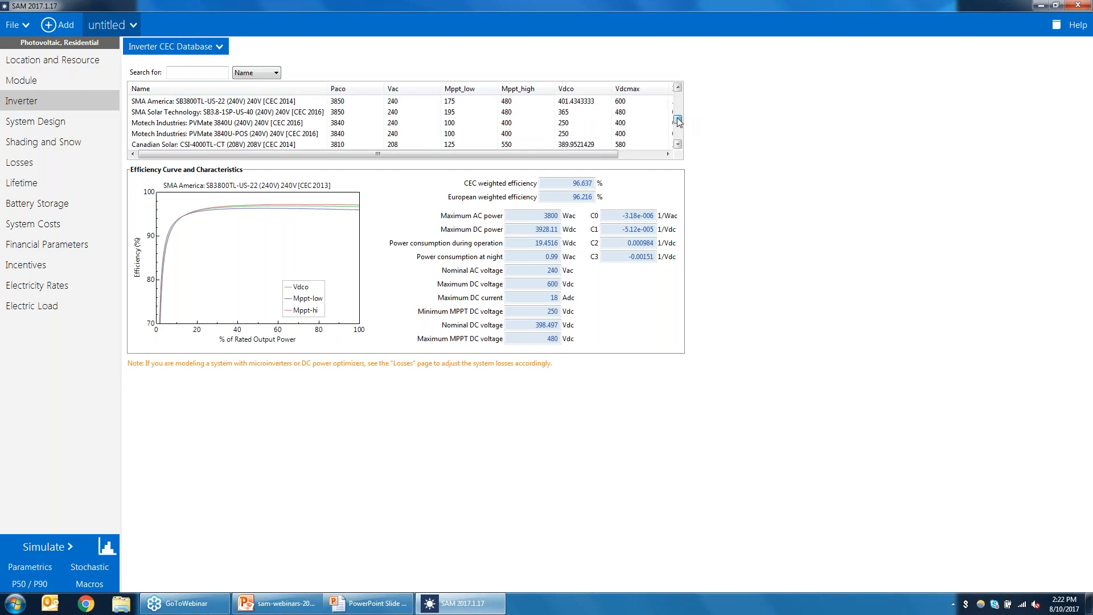
pyautogui.scroll(-5, 677, 138)
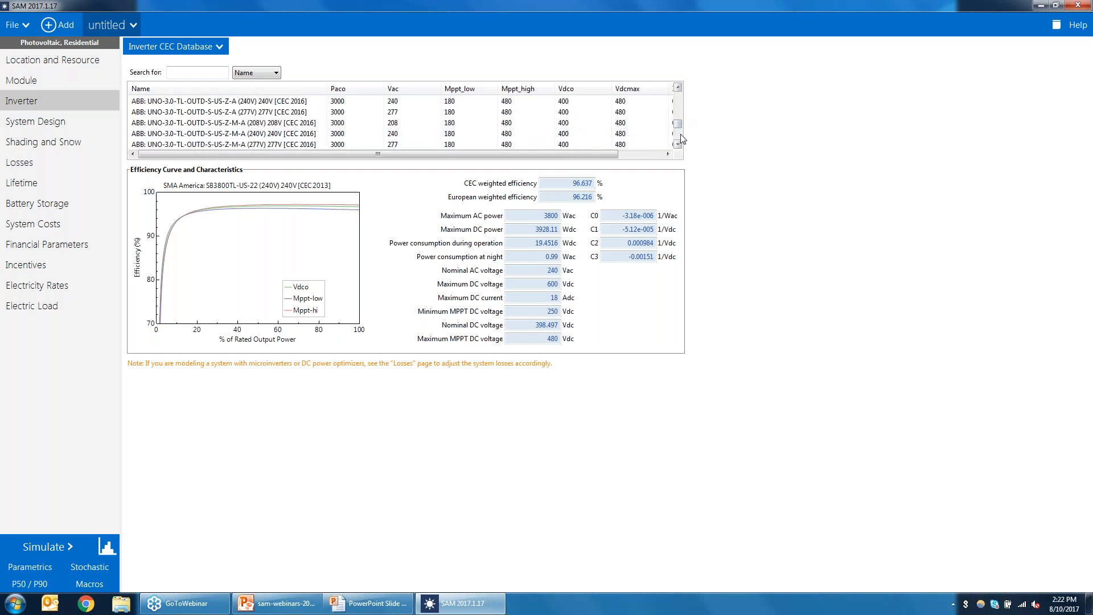
pyautogui.scroll(5, 678, 100)
pyautogui.scroll(5, 678, 100)
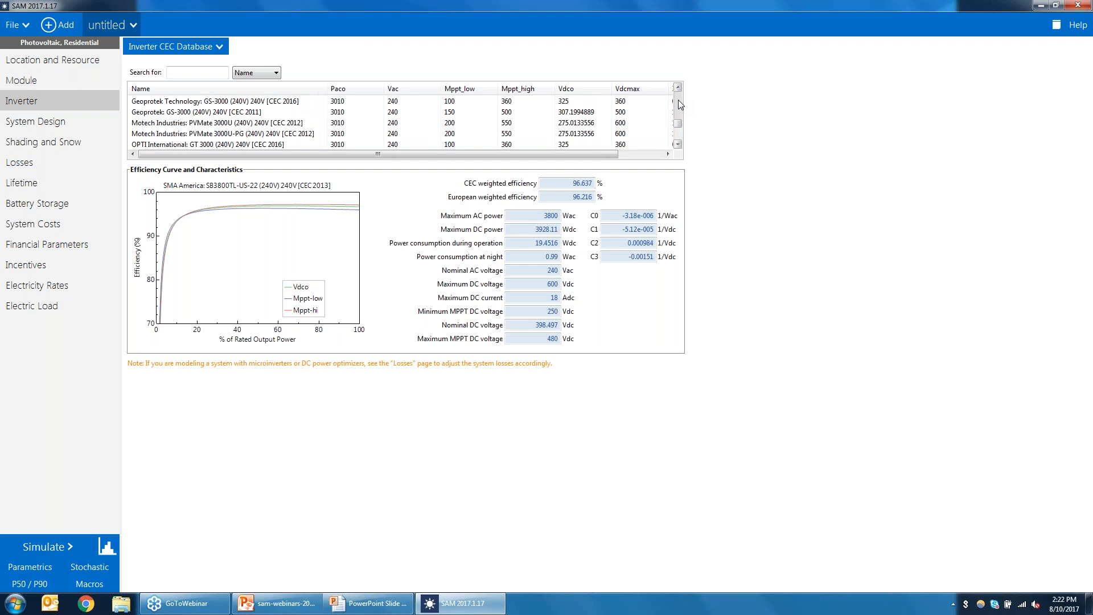
pyautogui.scroll(5, 678, 101)
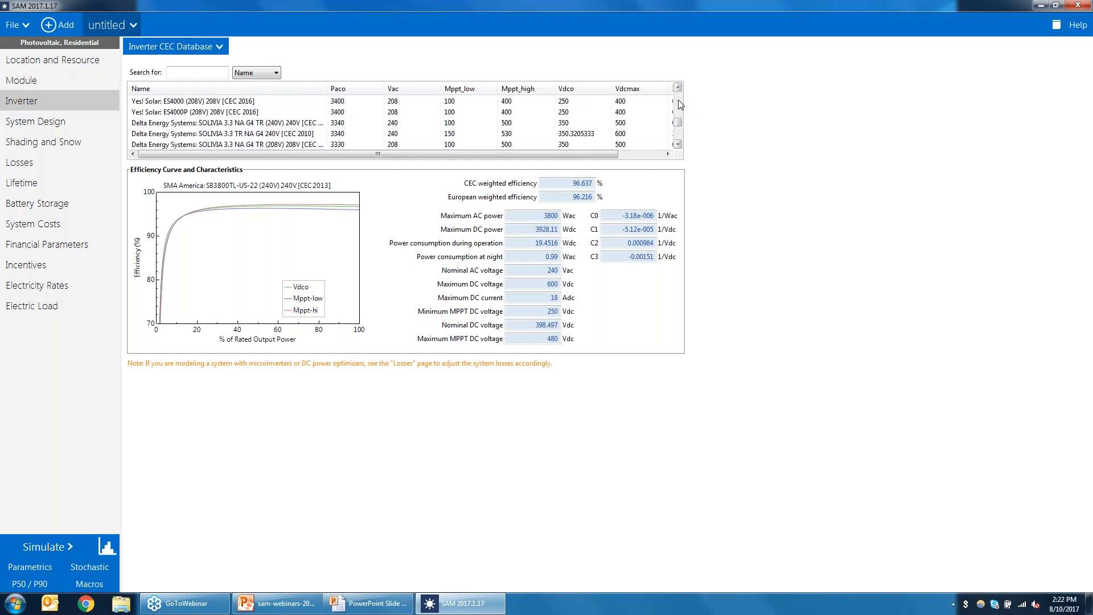
pyautogui.moveTo(678, 112); pyautogui.dragTo(677, 114)
pyautogui.scroll(10, 678, 91)
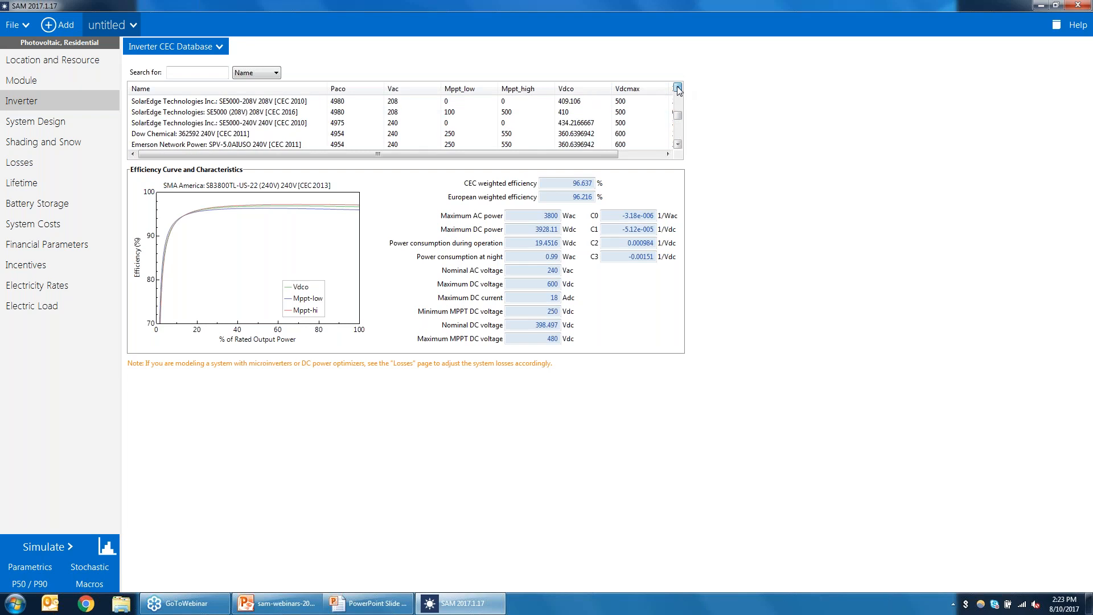
pyautogui.scroll(8, 678, 91)
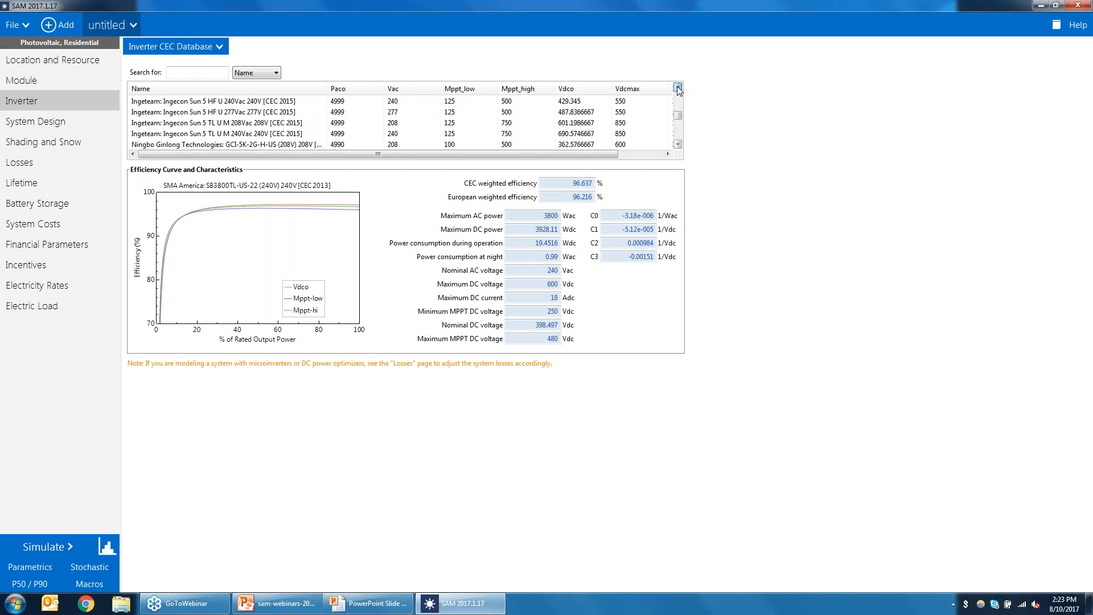
pyautogui.click(677, 88)
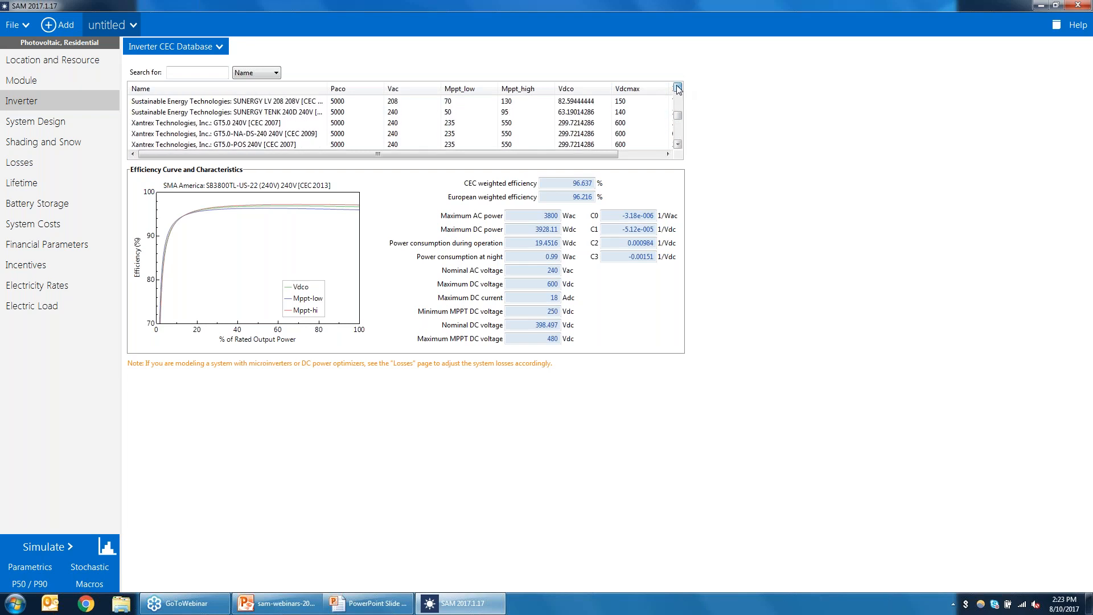
pyautogui.click(512, 122)
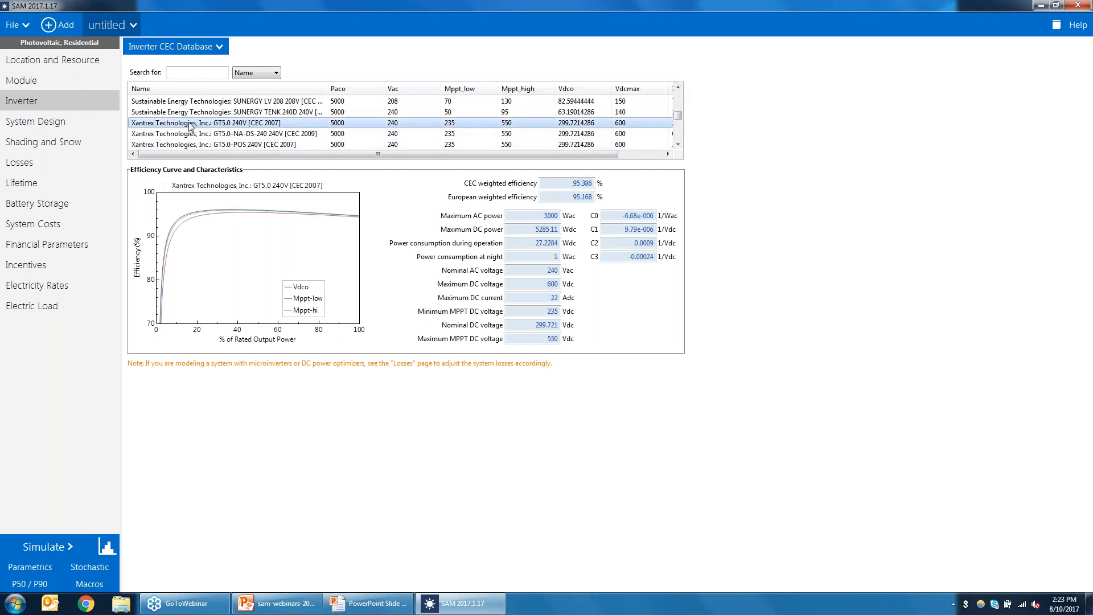
# Step: Compare the array's string voltages with the selected inverter's DC and MPPT voltage limits
pyautogui.click(30, 121)
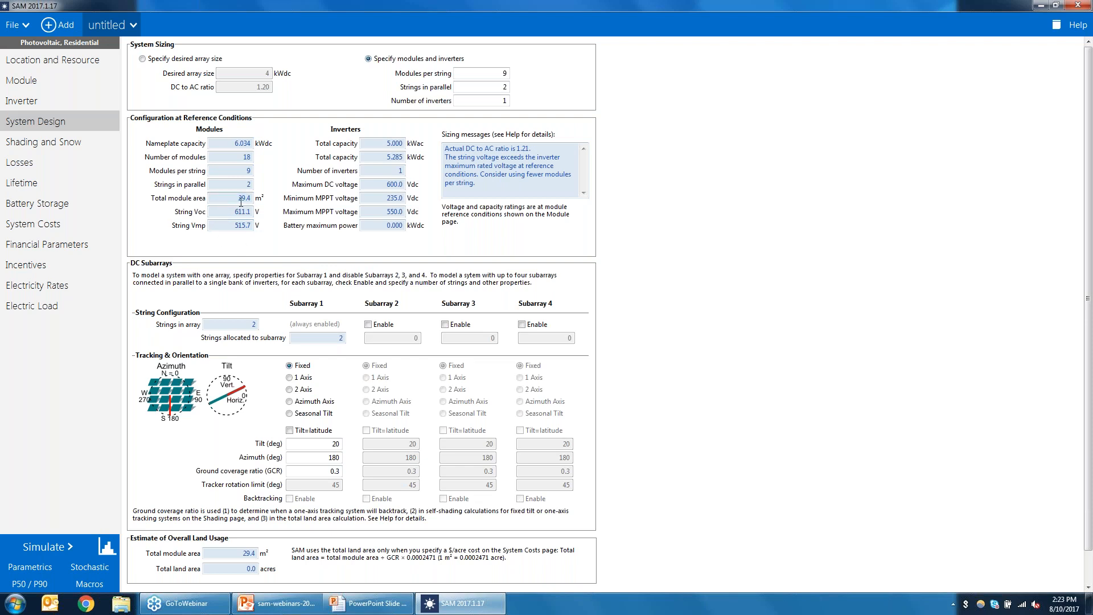
pyautogui.moveTo(227, 212); pyautogui.dragTo(294, 221)
pyautogui.click(33, 102)
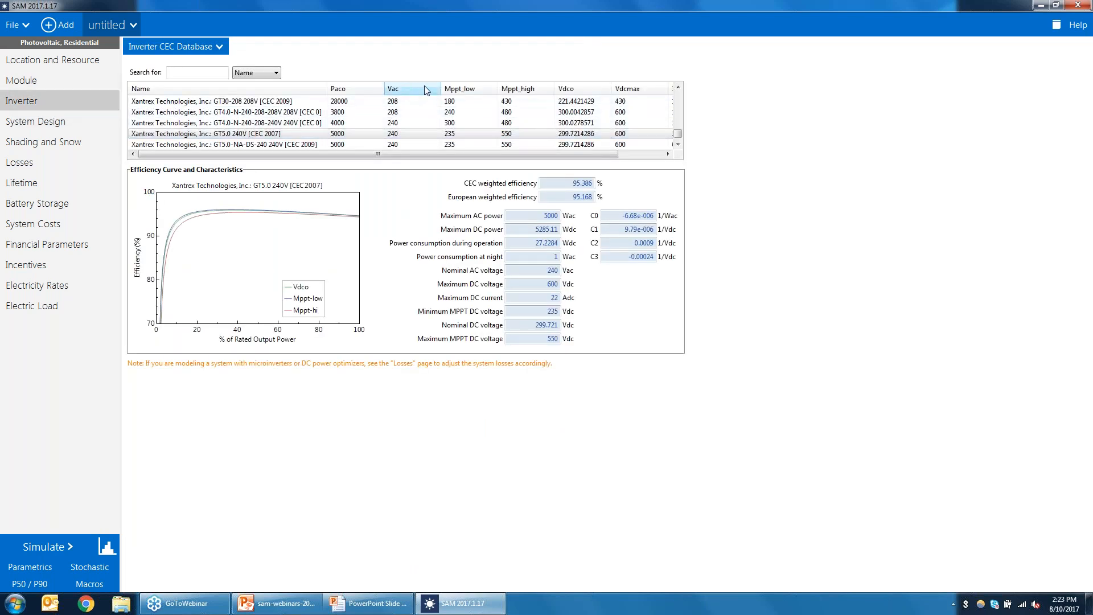
pyautogui.moveTo(596, 157); pyautogui.dragTo(510, 157)
pyautogui.doubleClick(541, 311)
pyautogui.doubleClick(541, 339)
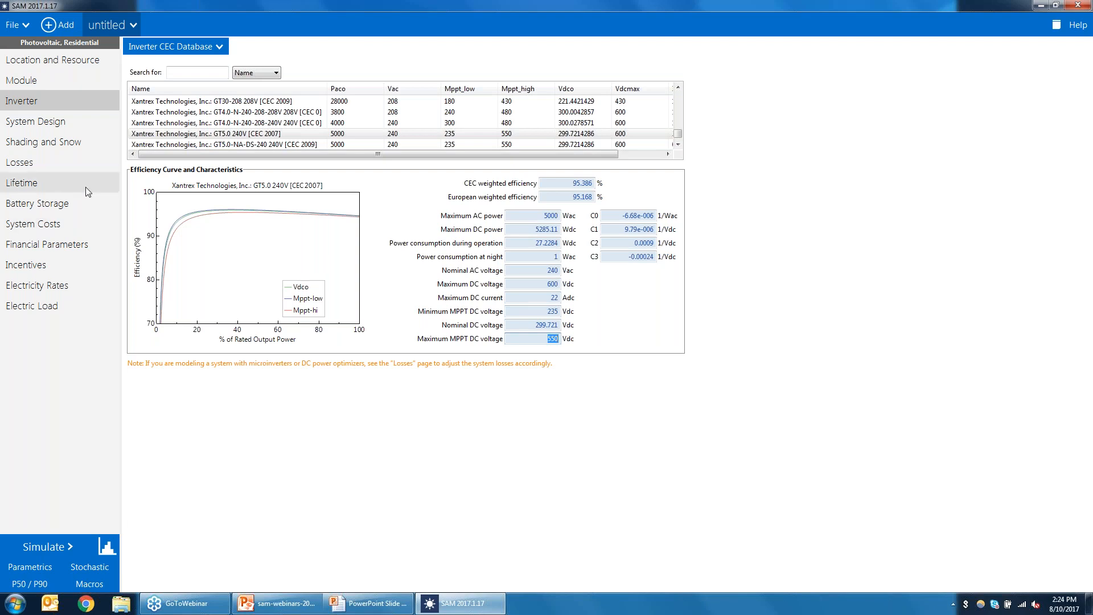
pyautogui.click(35, 121)
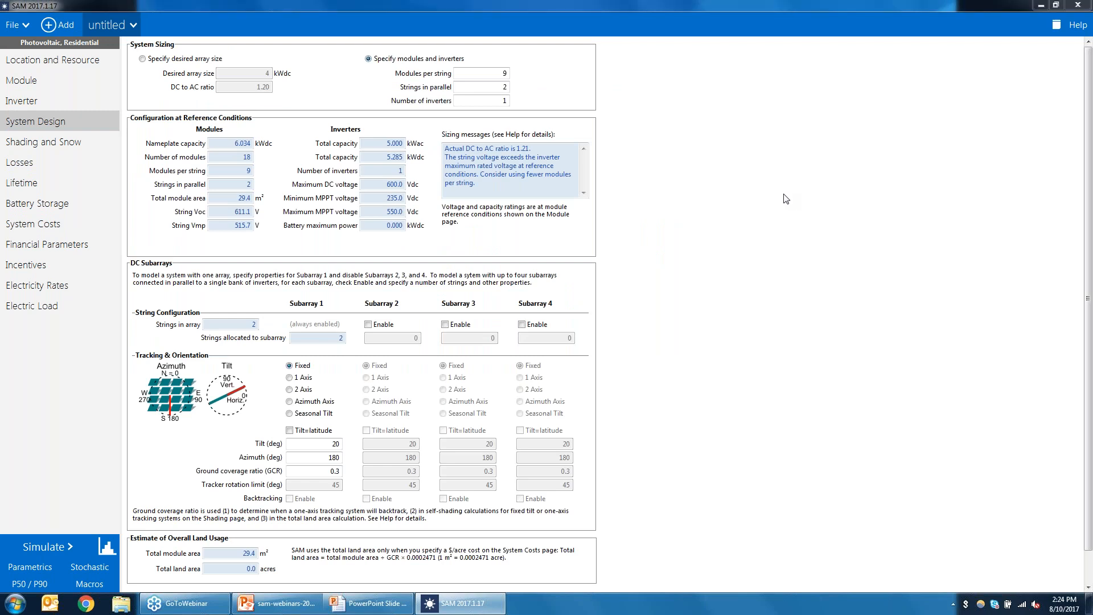
pyautogui.hotkey('alt', 'Tab')
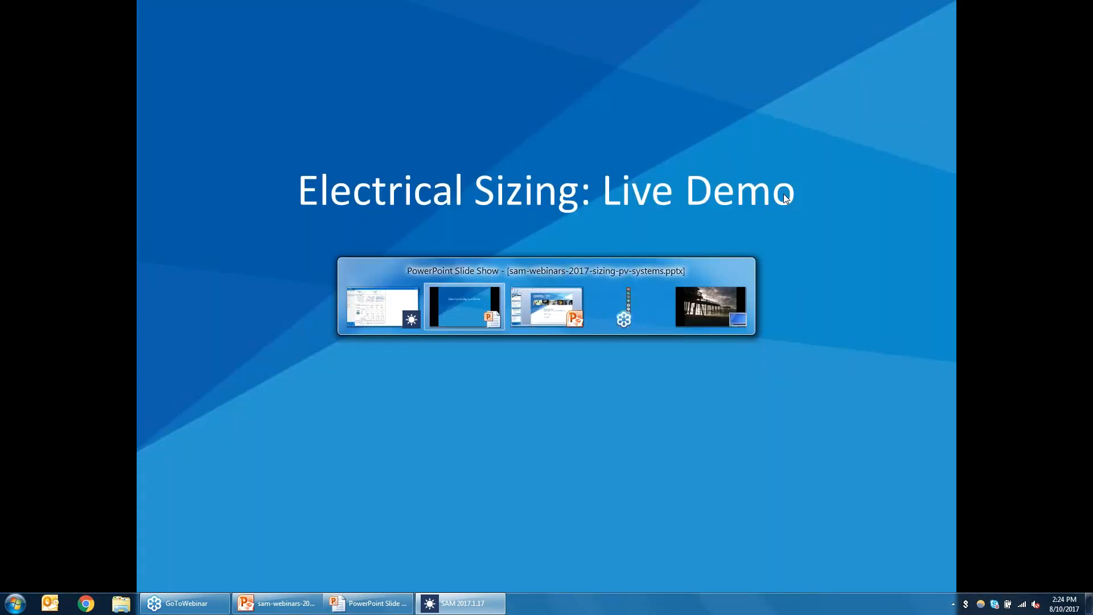
pyautogui.press('Right')
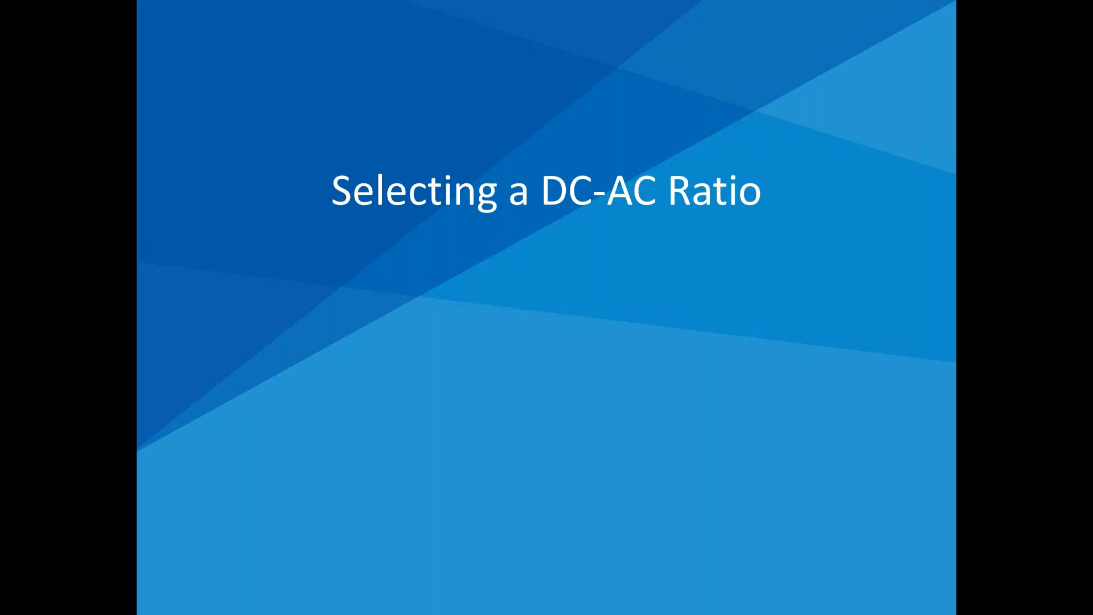
pyautogui.press('Right')
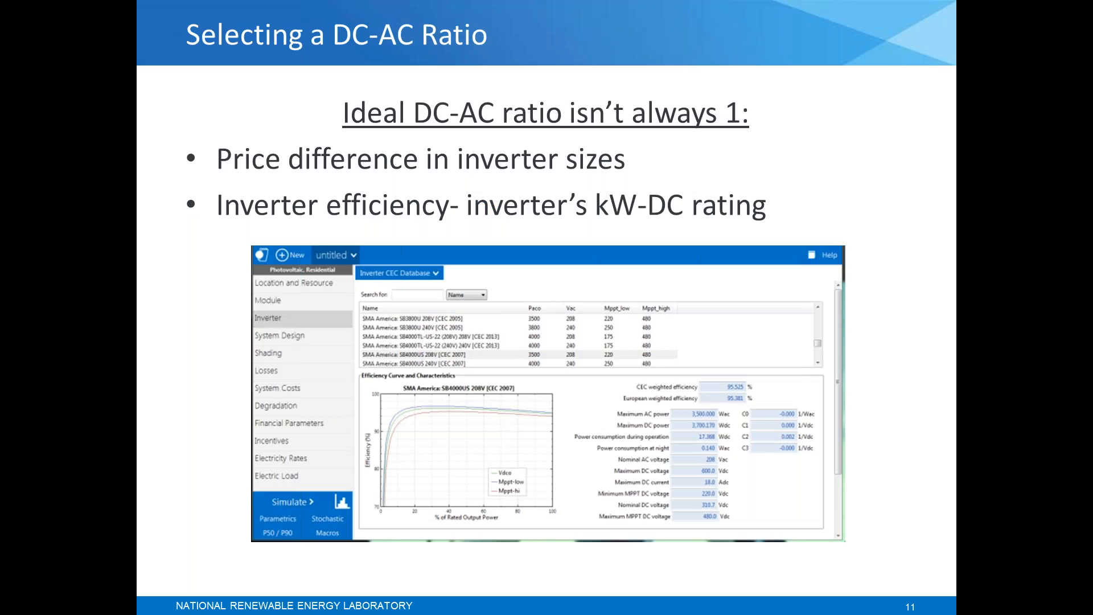
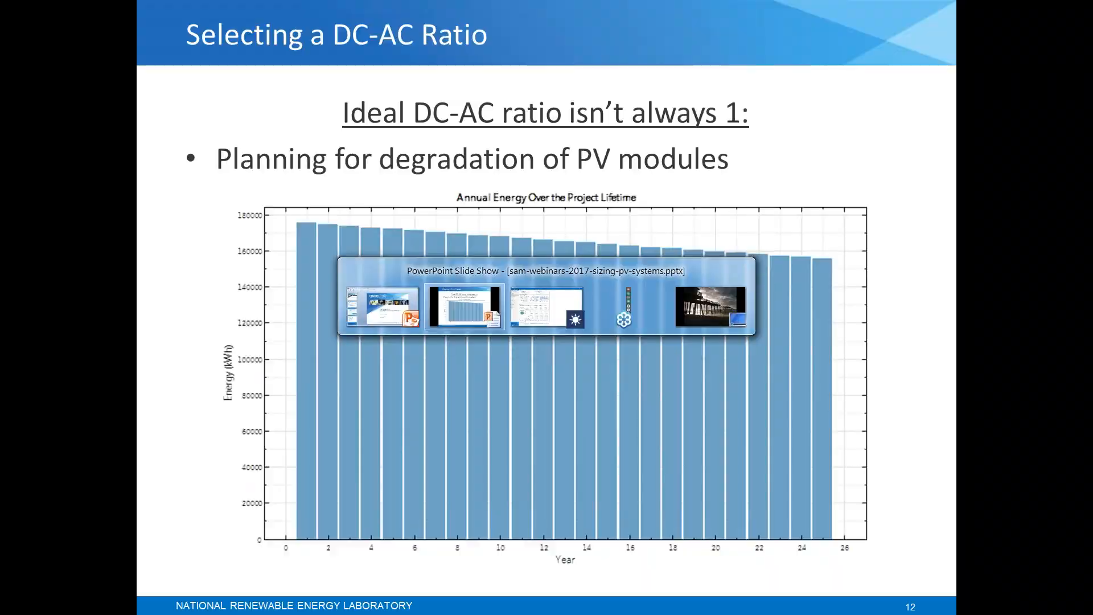
# Step: Switch to SAM and set the Lifetime page to PV simulation over analysis period
pyautogui.hotkey('alt', 'Tab')
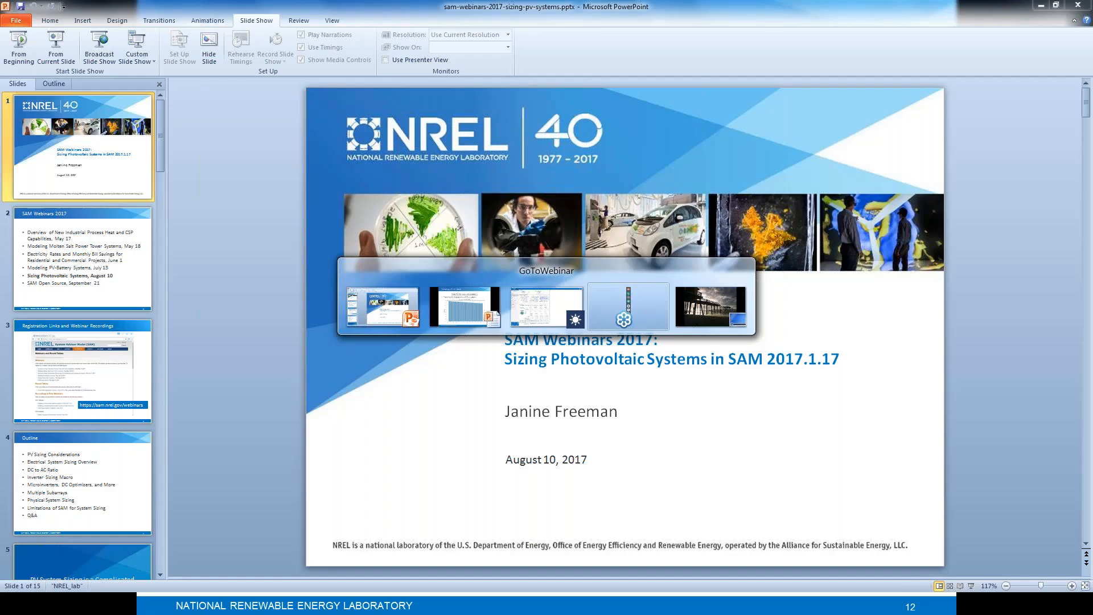
pyautogui.hotkey('alt', 'Tab')
pyautogui.hotkey('alt', 'Tab')
pyautogui.hotkey('alt', 'Tab')
pyautogui.hotkey('alt', 'Tab')
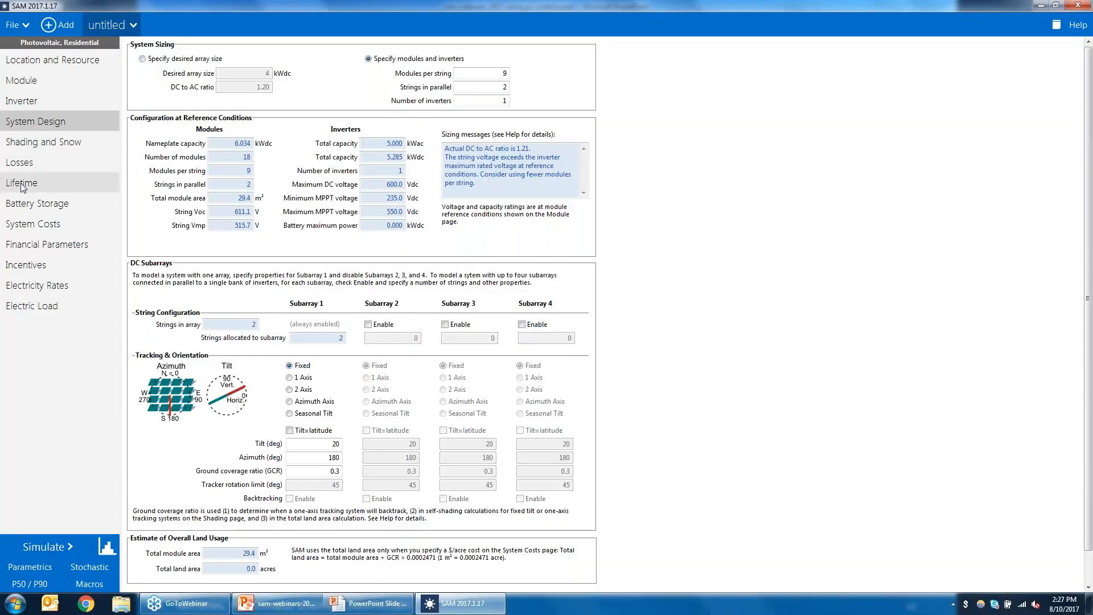
pyautogui.click(21, 184)
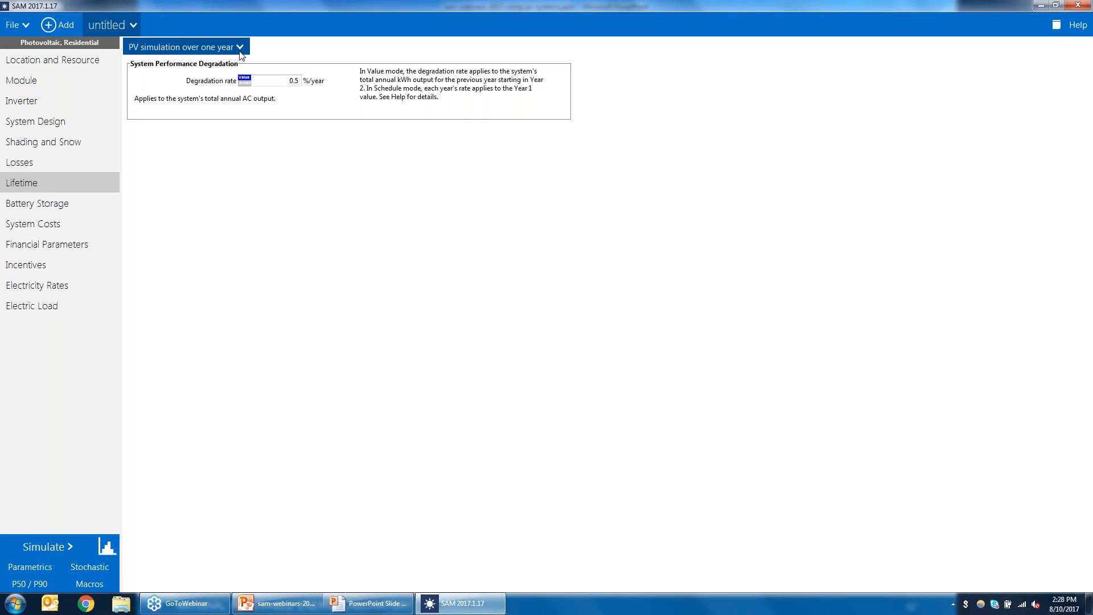
pyautogui.click(240, 48)
pyautogui.click(222, 77)
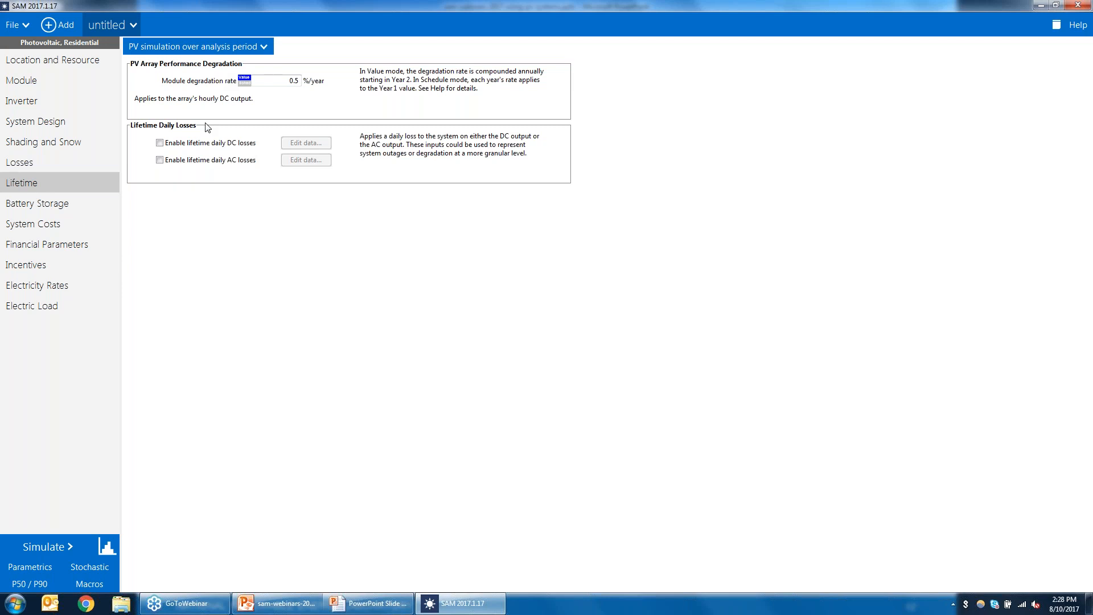
# Step: Rerun the simulation and plot Array DC power and System power generated as lifetime time series
pyautogui.click(39, 542)
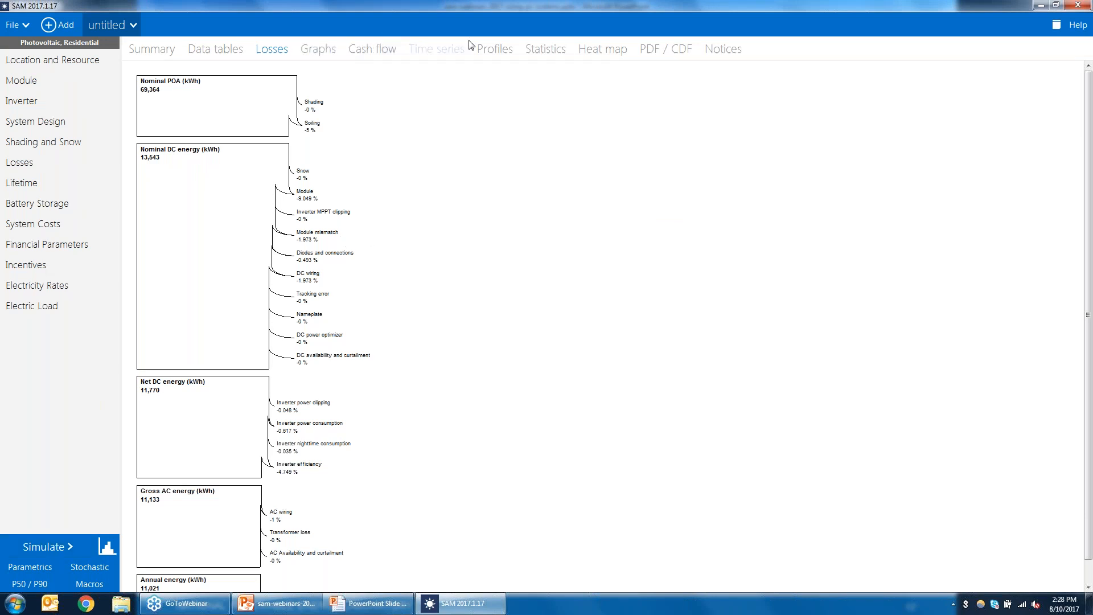
pyautogui.click(441, 50)
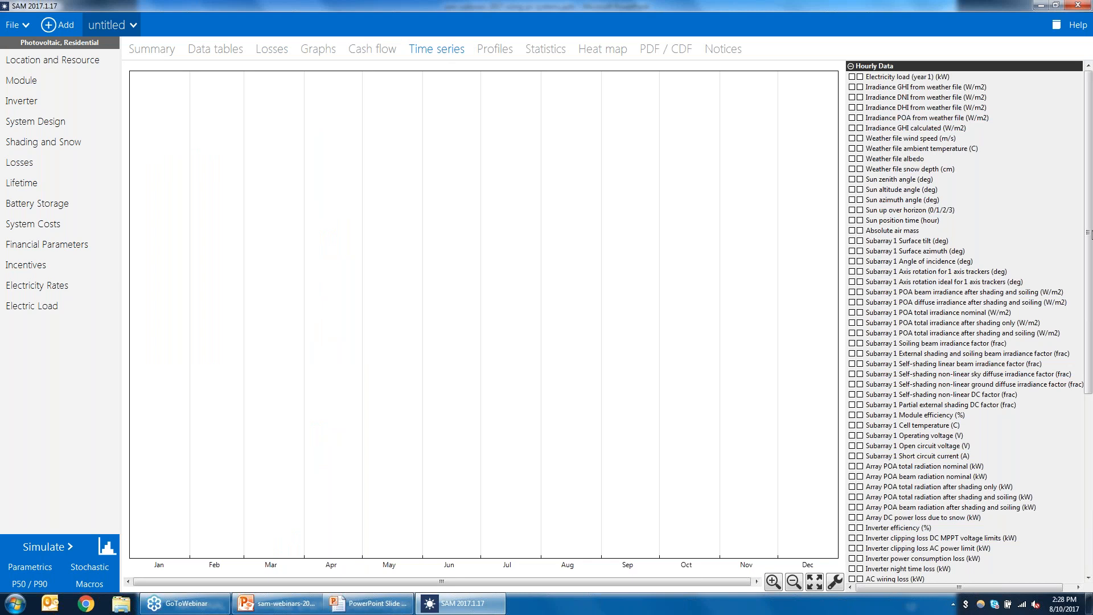
pyautogui.moveTo(1088, 282); pyautogui.dragTo(1089, 312)
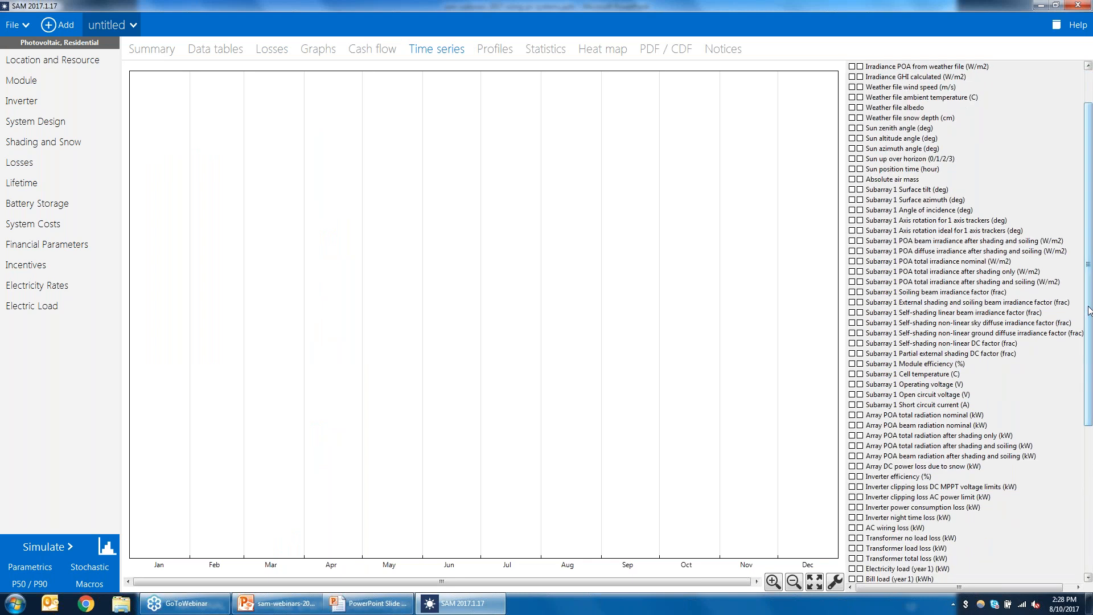
pyautogui.moveTo(1088, 393); pyautogui.dragTo(1092, 540)
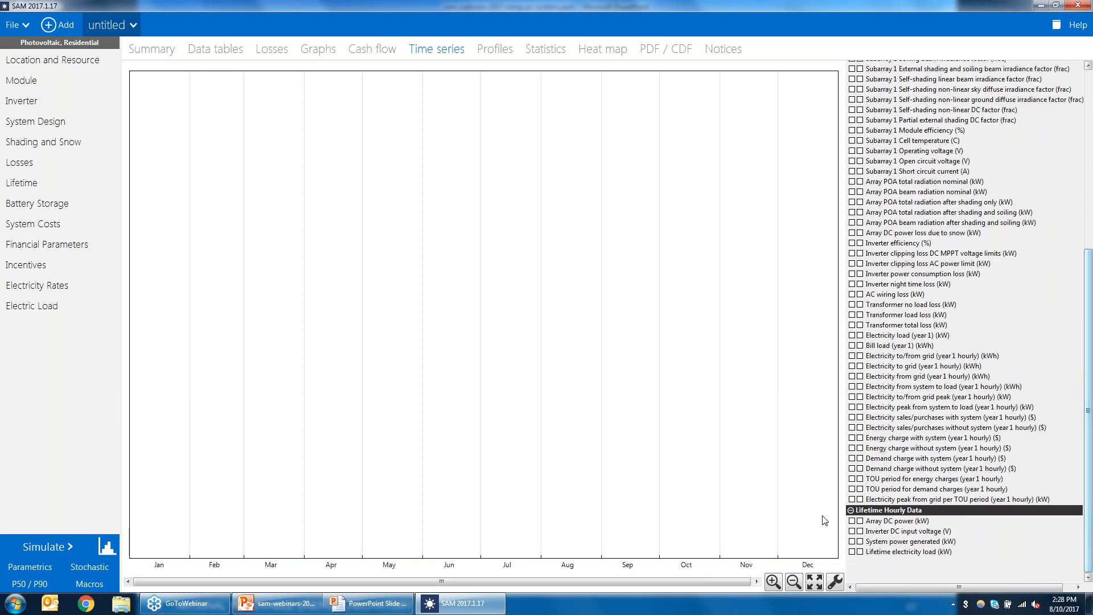
pyautogui.click(852, 521)
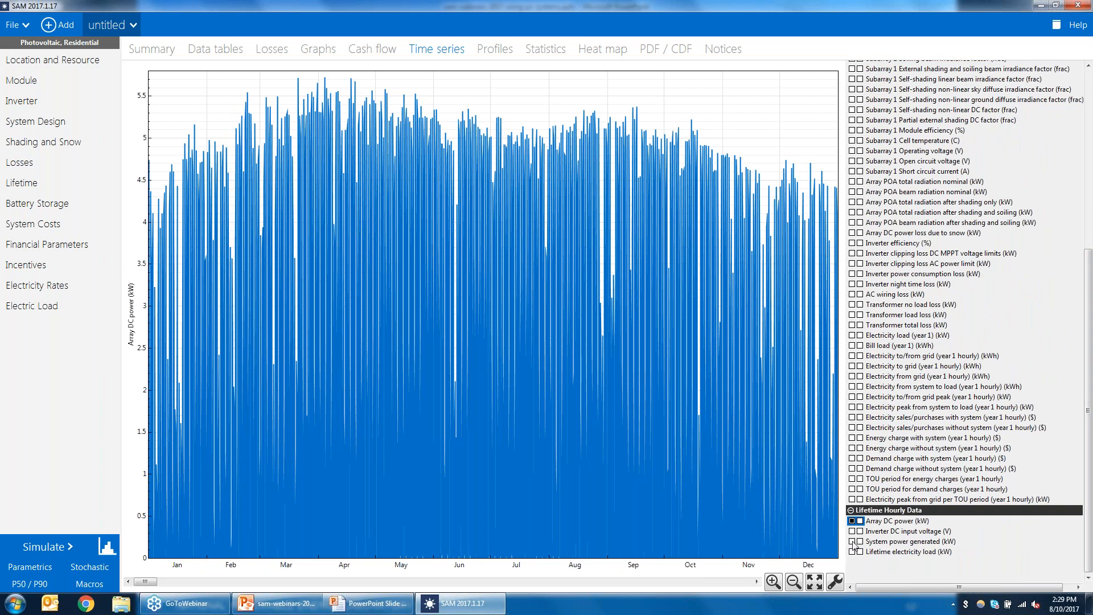
pyautogui.click(853, 541)
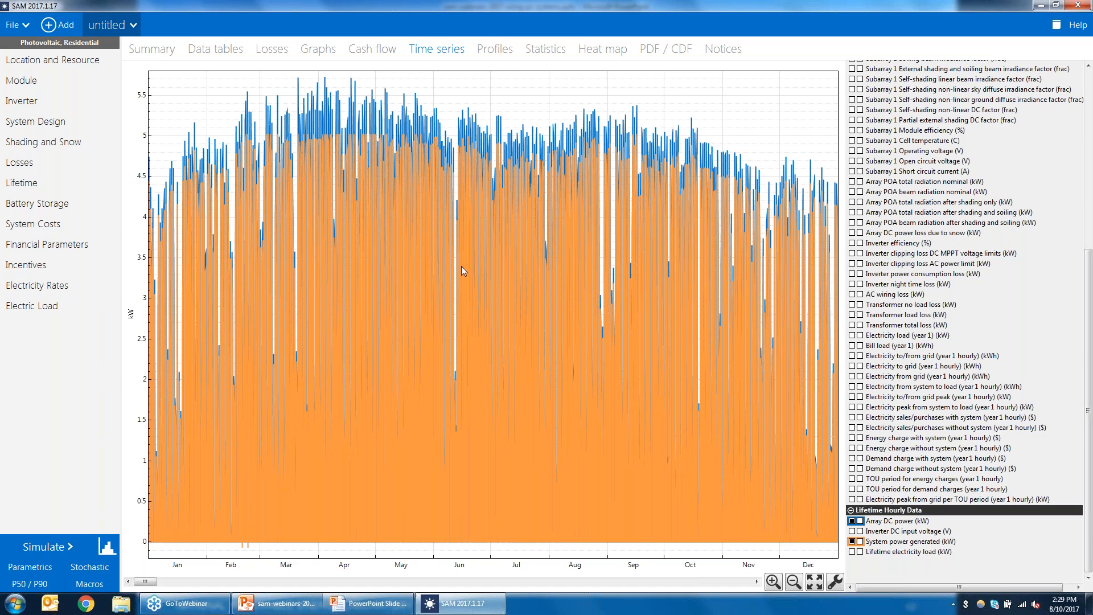
pyautogui.click(792, 581)
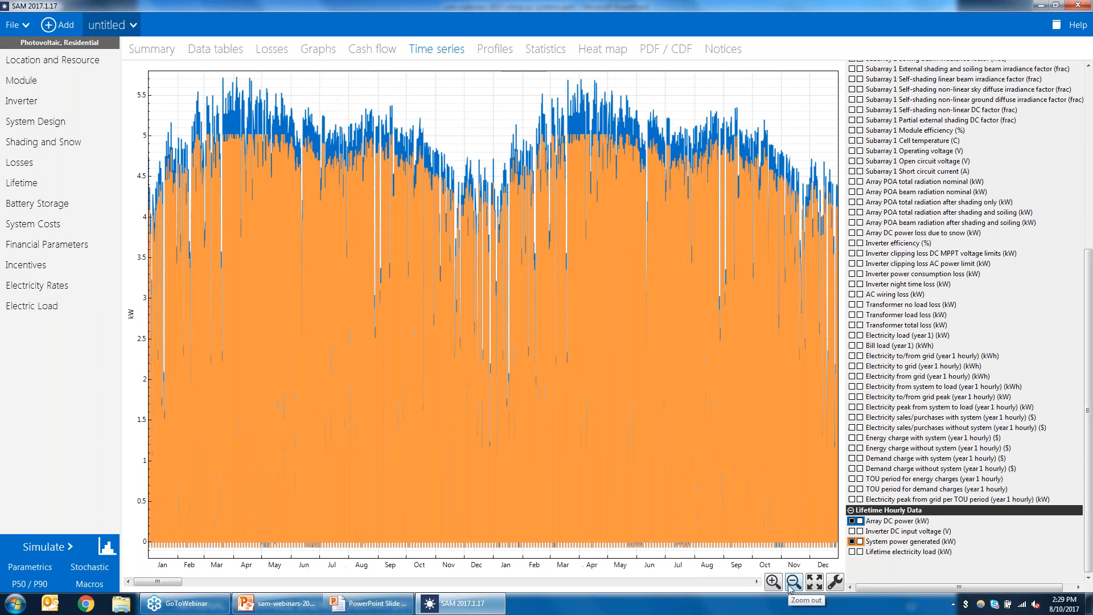
pyautogui.click(789, 586)
pyautogui.click(789, 586)
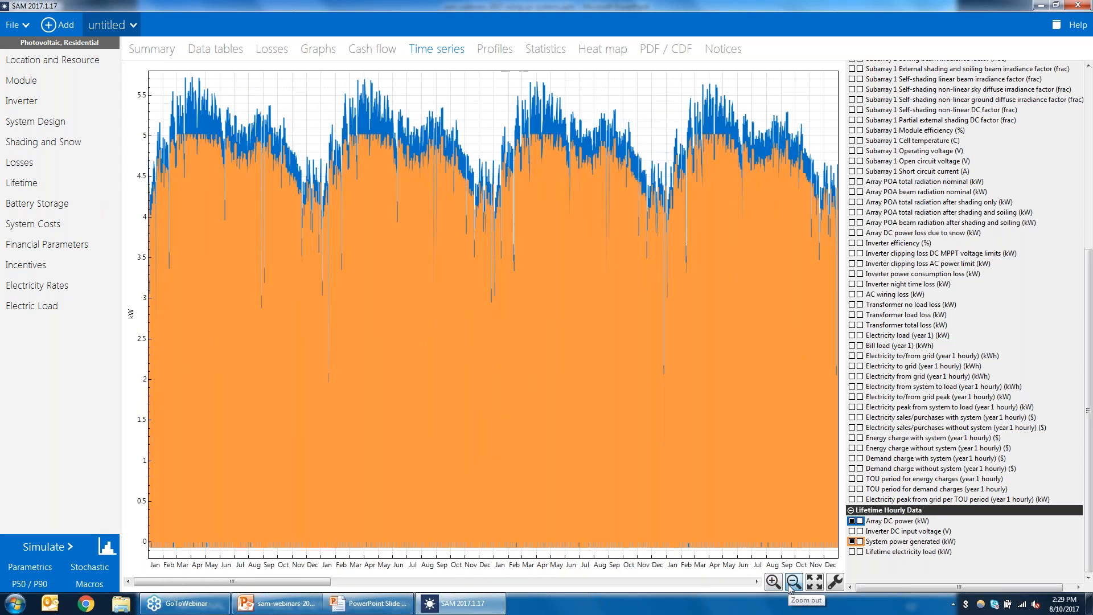
pyautogui.click(790, 587)
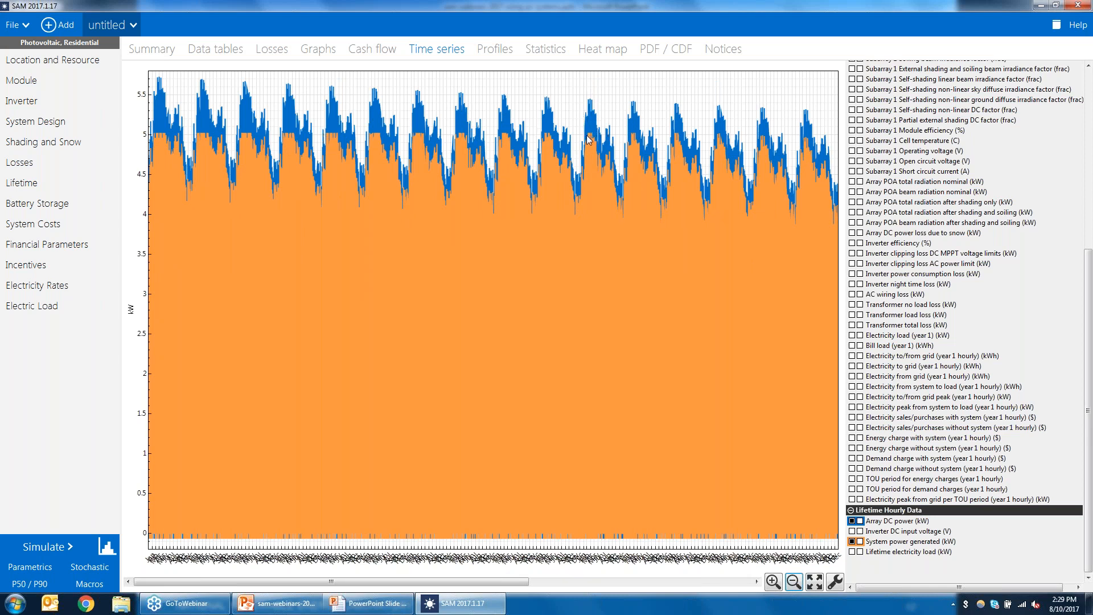
pyautogui.click(794, 582)
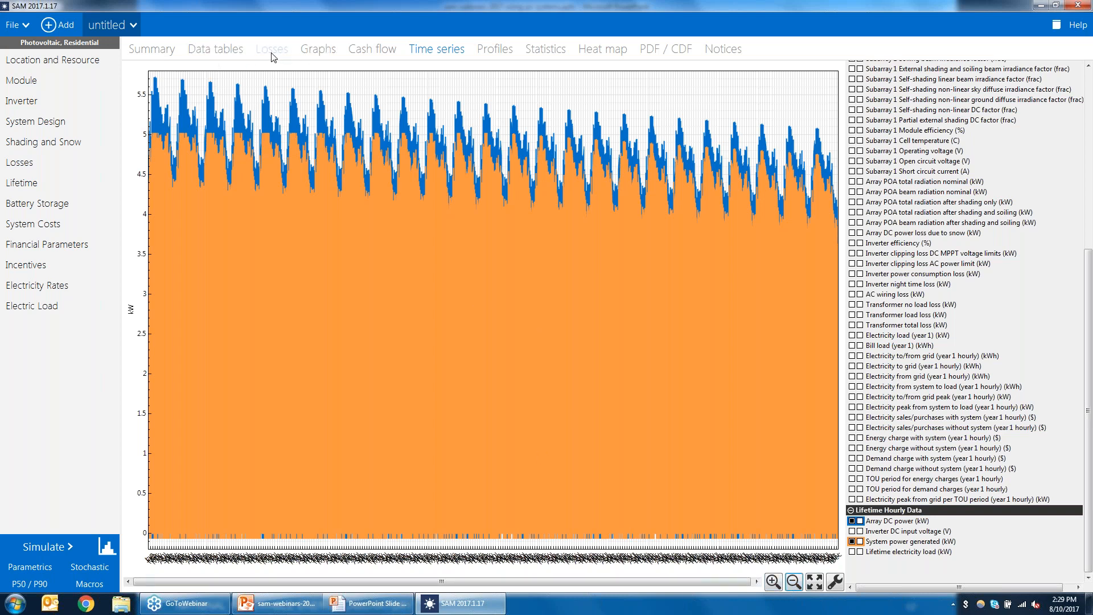
# Step: Search the data tables for clip and show AC inverter power clipping loss and both hourly inverter clipping losses
pyautogui.click(217, 51)
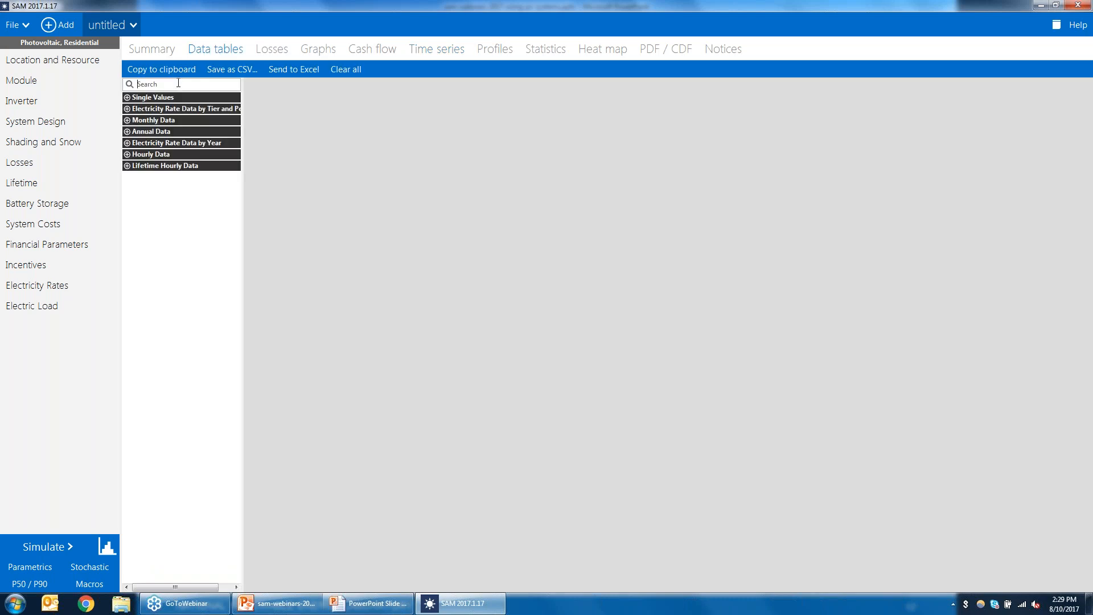
pyautogui.click(178, 83)
pyautogui.write('clip')
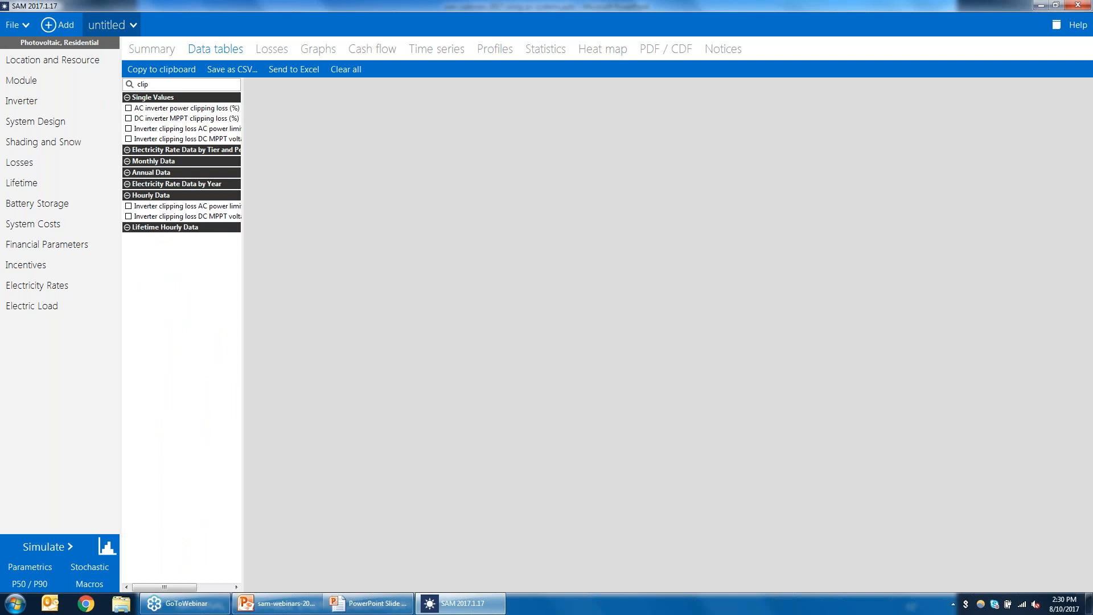
pyautogui.moveTo(245, 100); pyautogui.dragTo(347, 116)
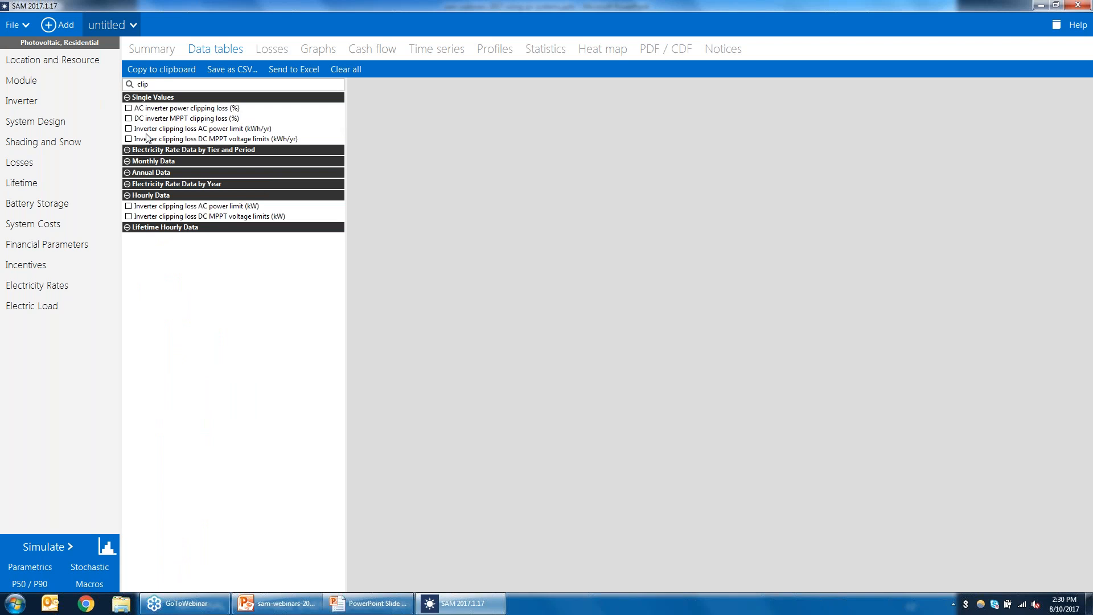
pyautogui.click(128, 109)
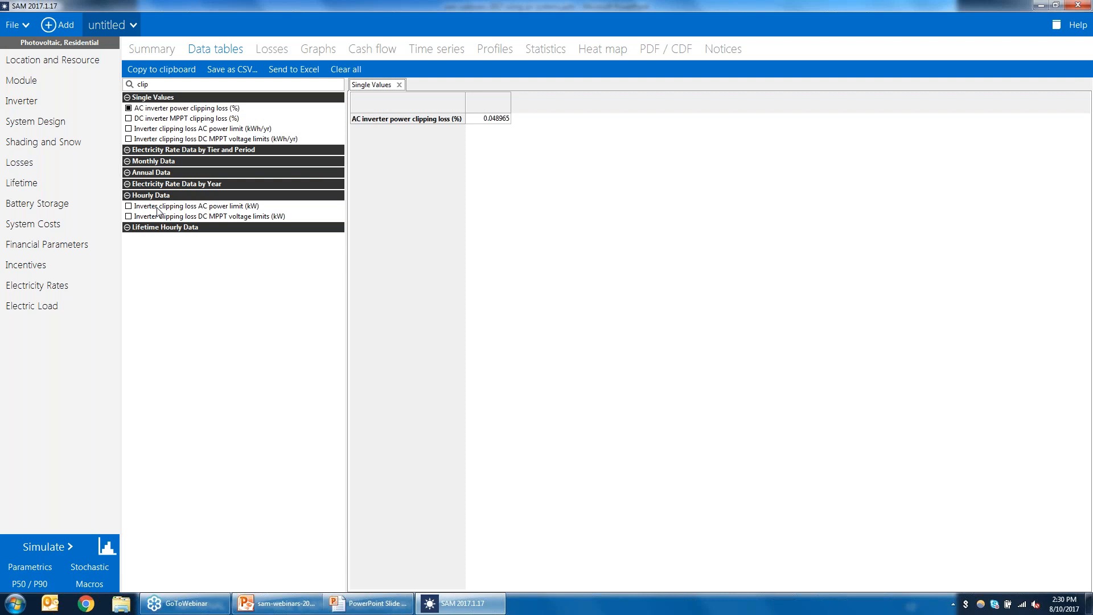
pyautogui.click(129, 206)
pyautogui.click(129, 216)
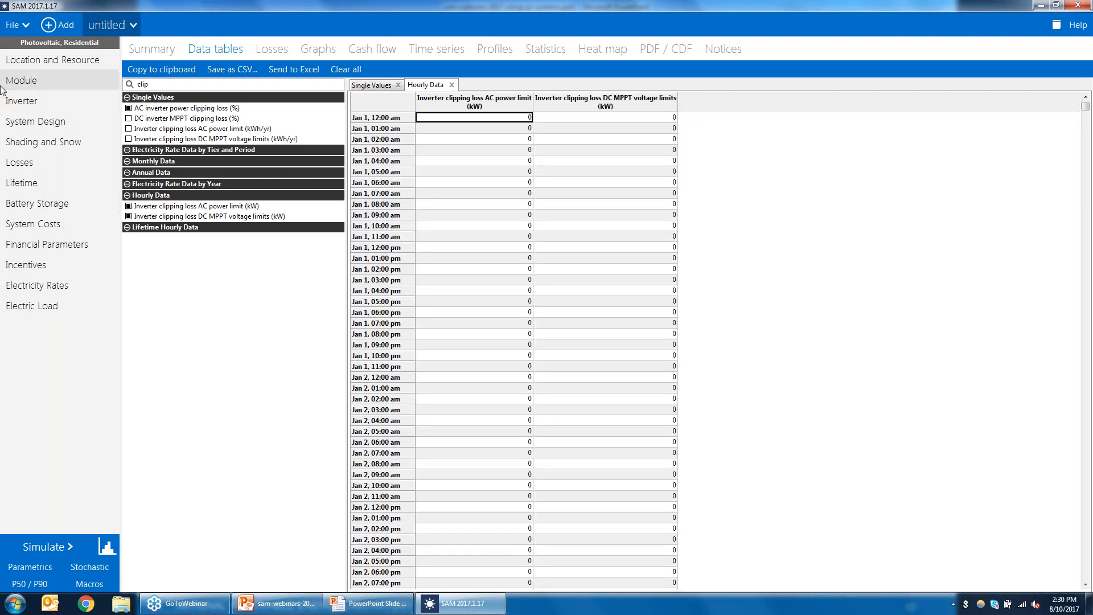
# Step: Switch System Design to a desired array size of 10 kWdc and rerun the simulation
pyautogui.click(30, 125)
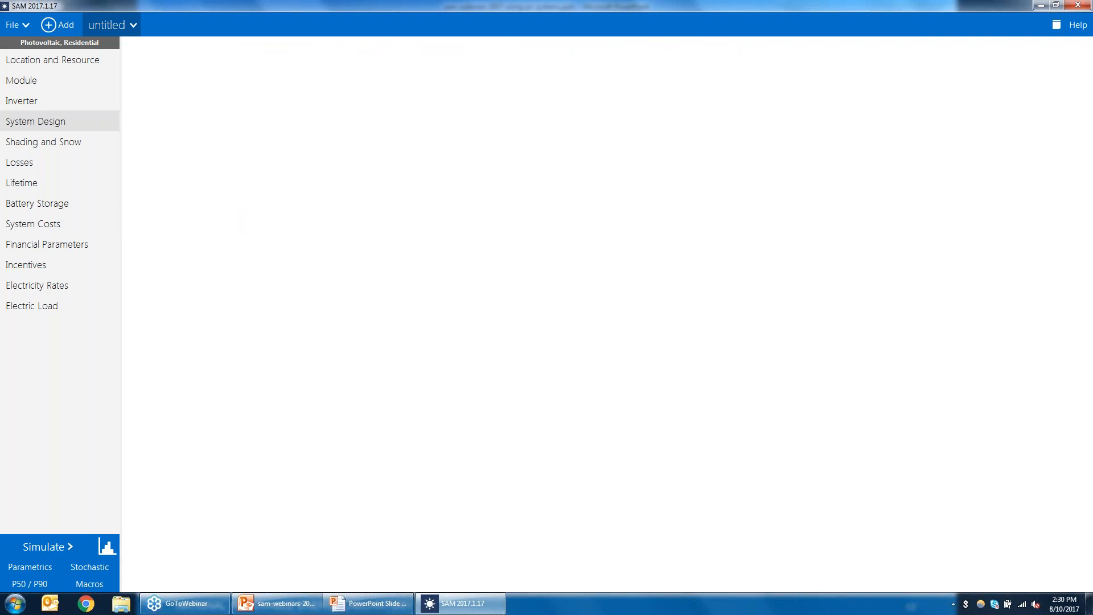
pyautogui.click(142, 59)
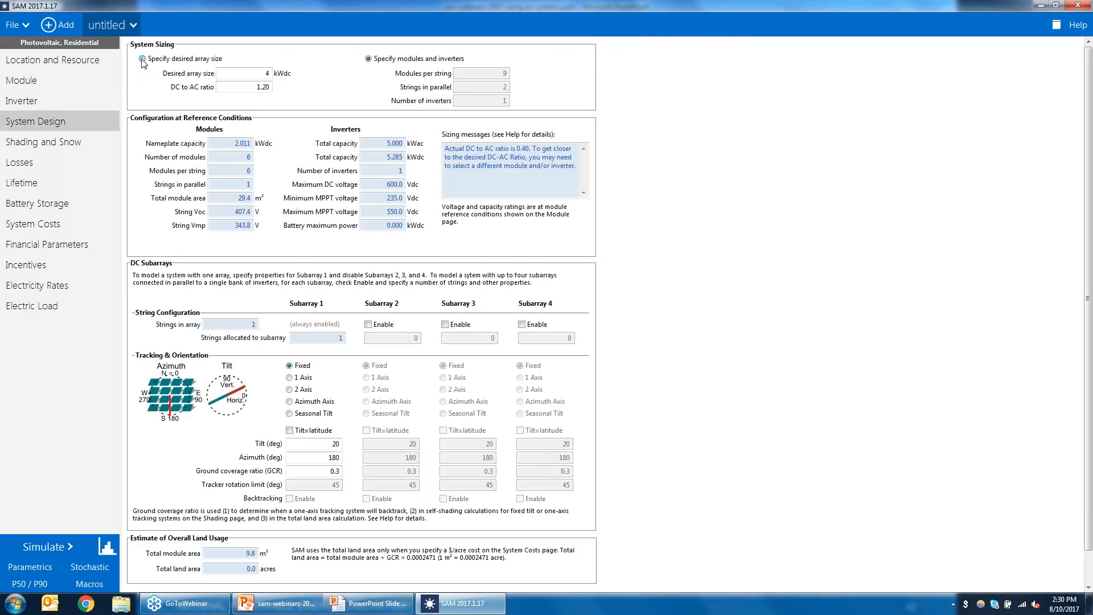
pyautogui.doubleClick(267, 73)
pyautogui.press('Tab')
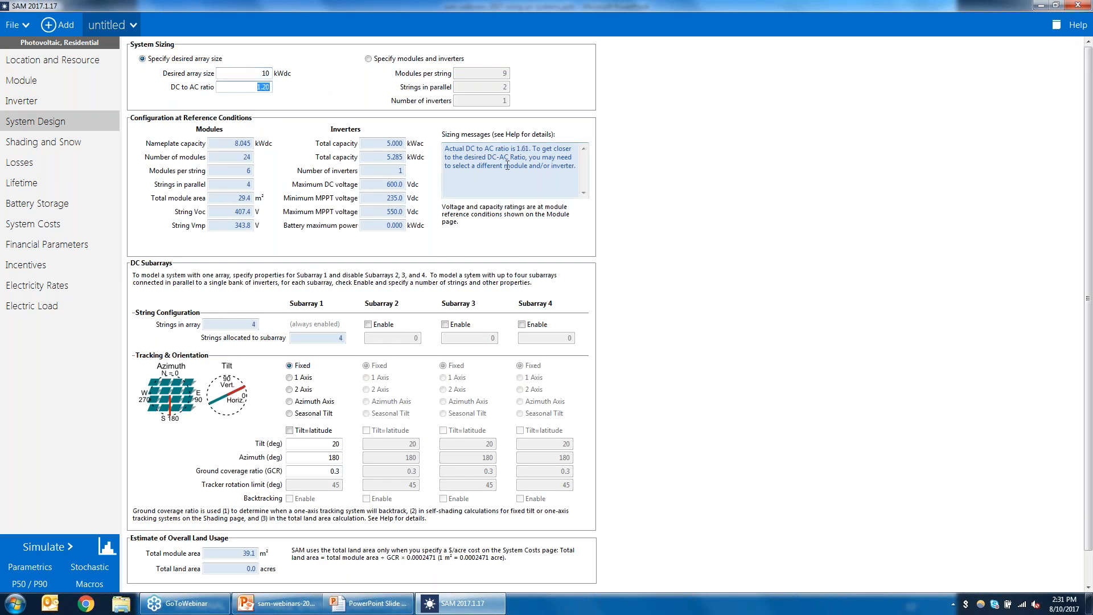
pyautogui.write('2')
pyautogui.click(254, 74)
pyautogui.click(53, 548)
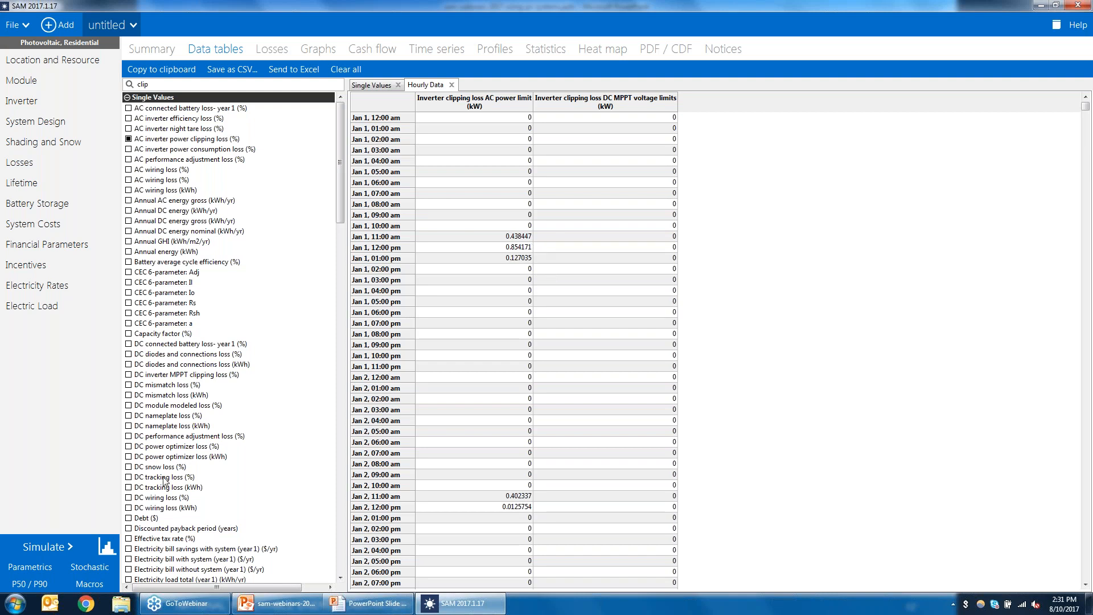
# Step: Run the Inverter Sizing Information macro
pyautogui.click(87, 587)
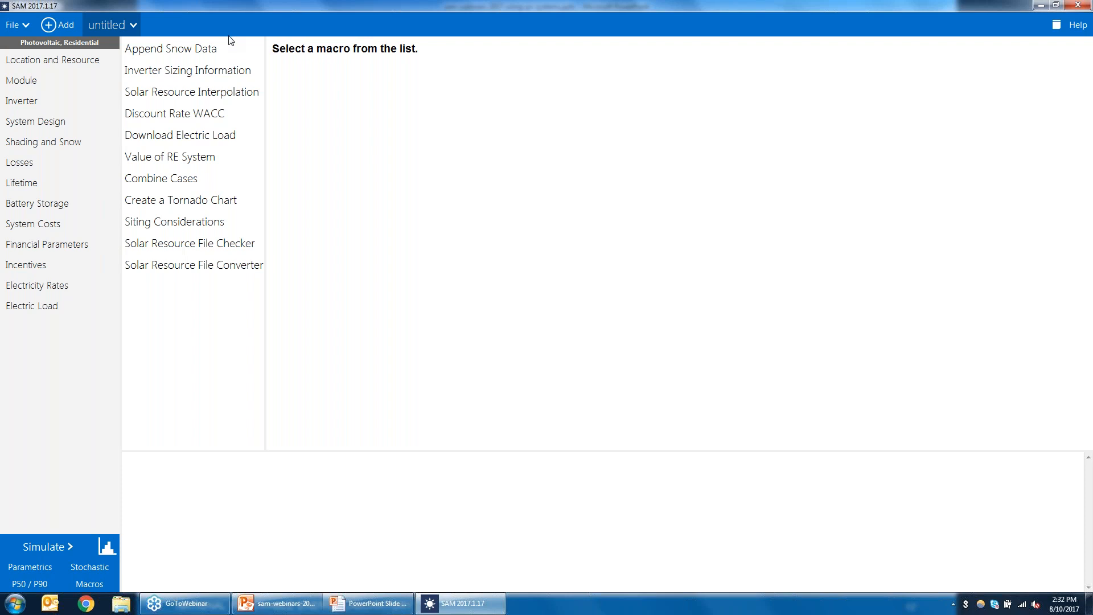
pyautogui.click(209, 78)
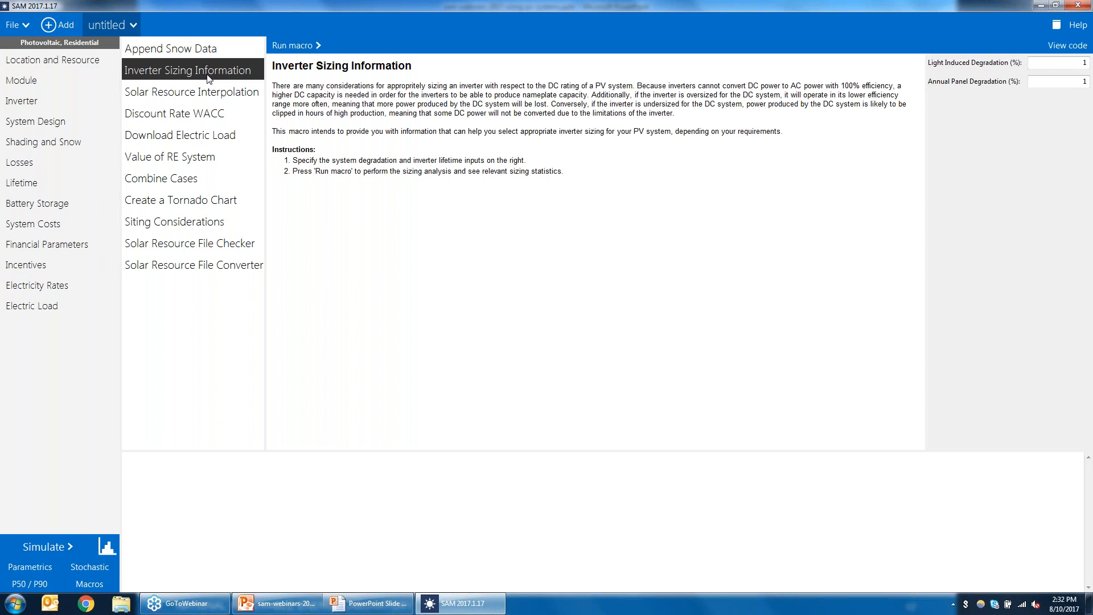
pyautogui.click(295, 49)
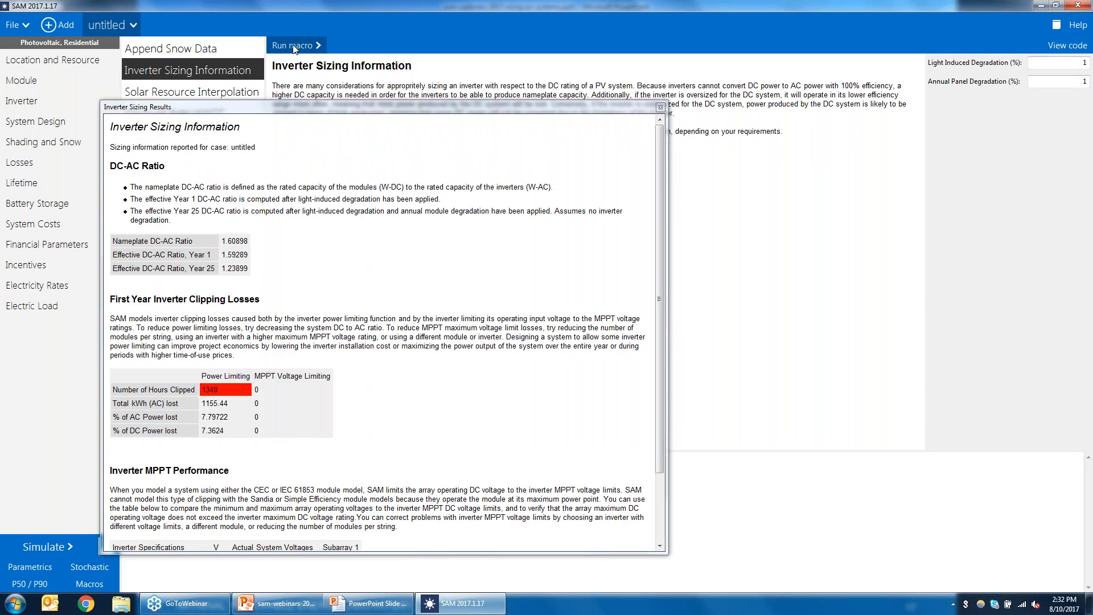
# Step: Examine the inverter sizing results for DC-AC ratios, first-year clipping losses and MPPT voltage limits, then close them
pyautogui.click(405, 102)
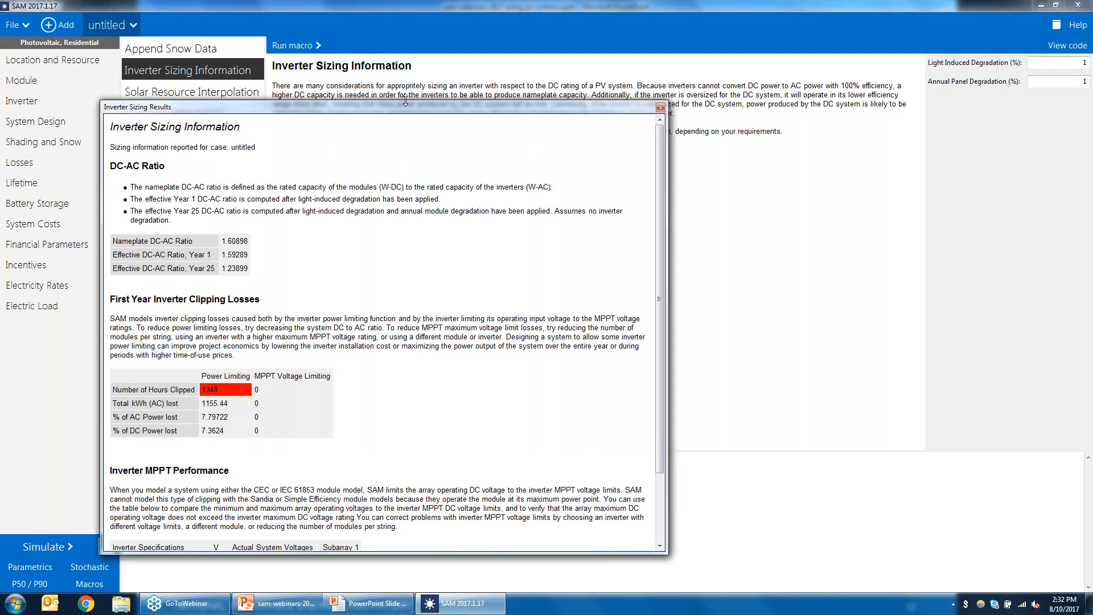
pyautogui.moveTo(405, 100); pyautogui.dragTo(389, 13)
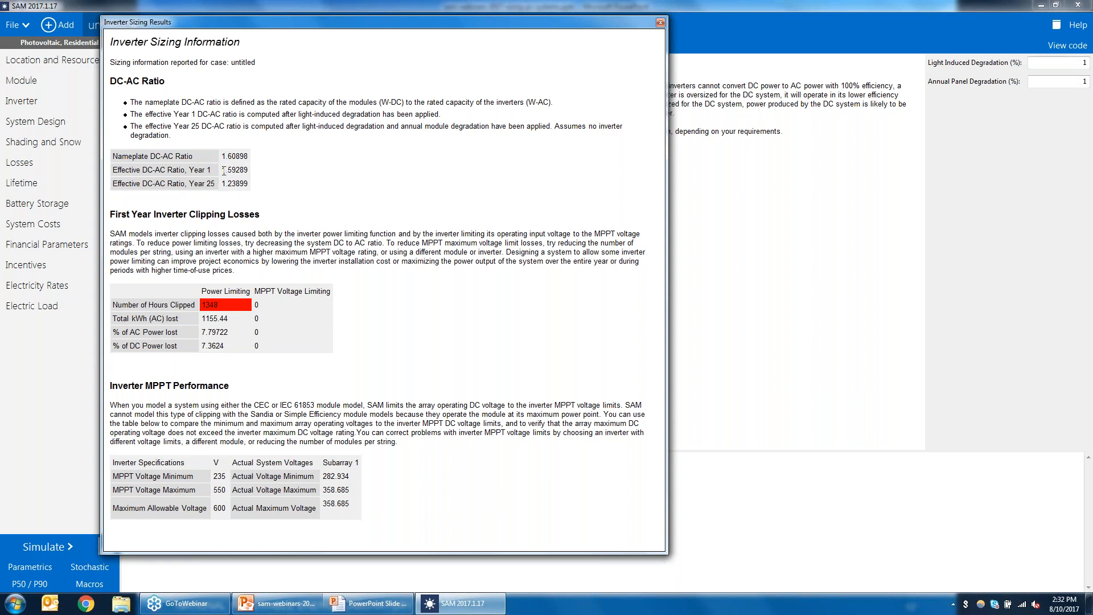
pyautogui.moveTo(224, 170); pyautogui.dragTo(318, 176)
pyautogui.moveTo(221, 183); pyautogui.dragTo(349, 195)
pyautogui.doubleClick(126, 183)
pyautogui.click(259, 185)
pyautogui.moveTo(223, 156); pyautogui.dragTo(289, 165)
pyautogui.moveTo(222, 171); pyautogui.dragTo(289, 178)
pyautogui.click(274, 308)
pyautogui.moveTo(199, 318); pyautogui.dragTo(258, 322)
pyautogui.click(233, 337)
pyautogui.click(661, 25)
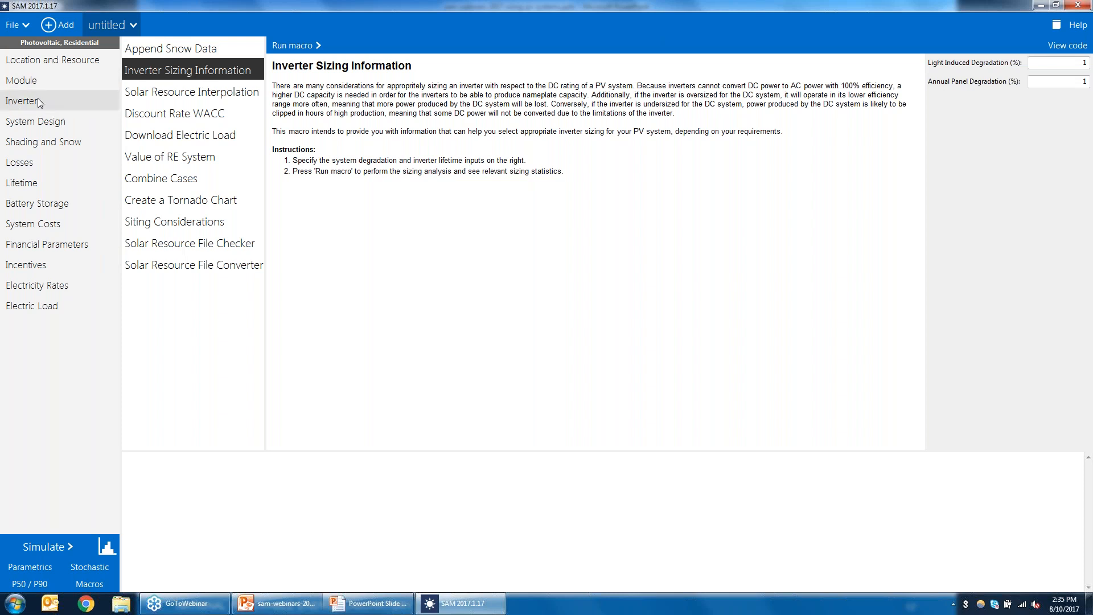
# Step: Review the selected module and the inverter list in their databases
pyautogui.click(41, 82)
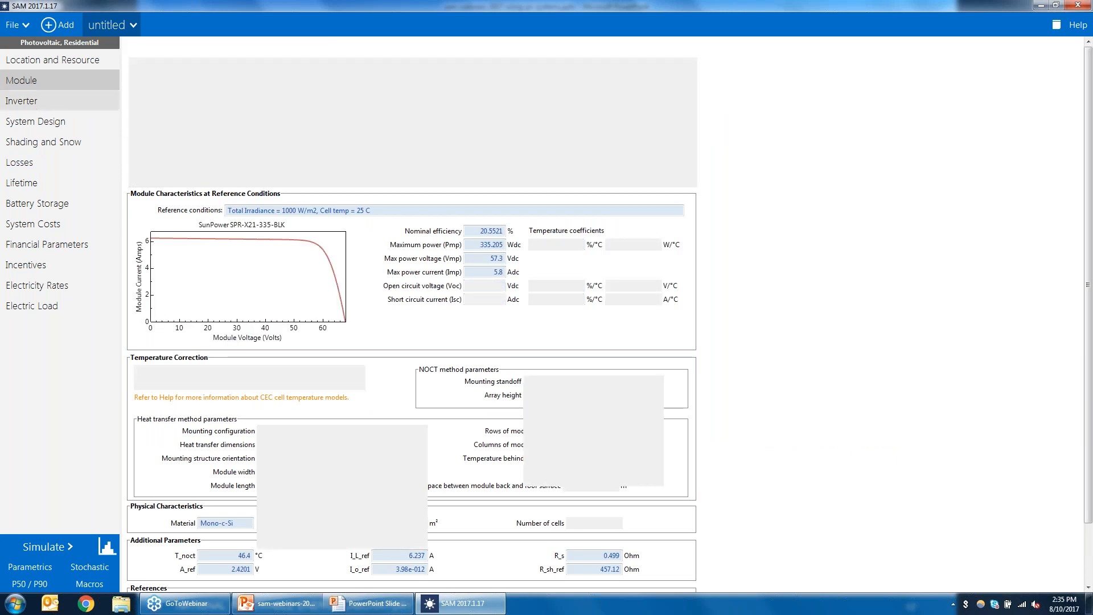
pyautogui.click(36, 102)
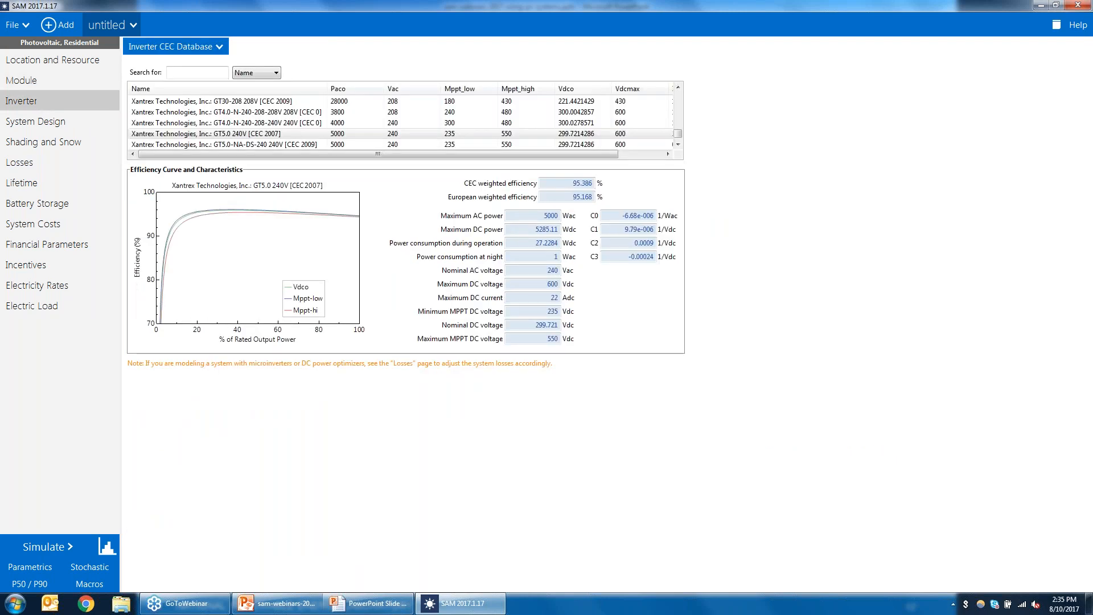
pyautogui.click(354, 89)
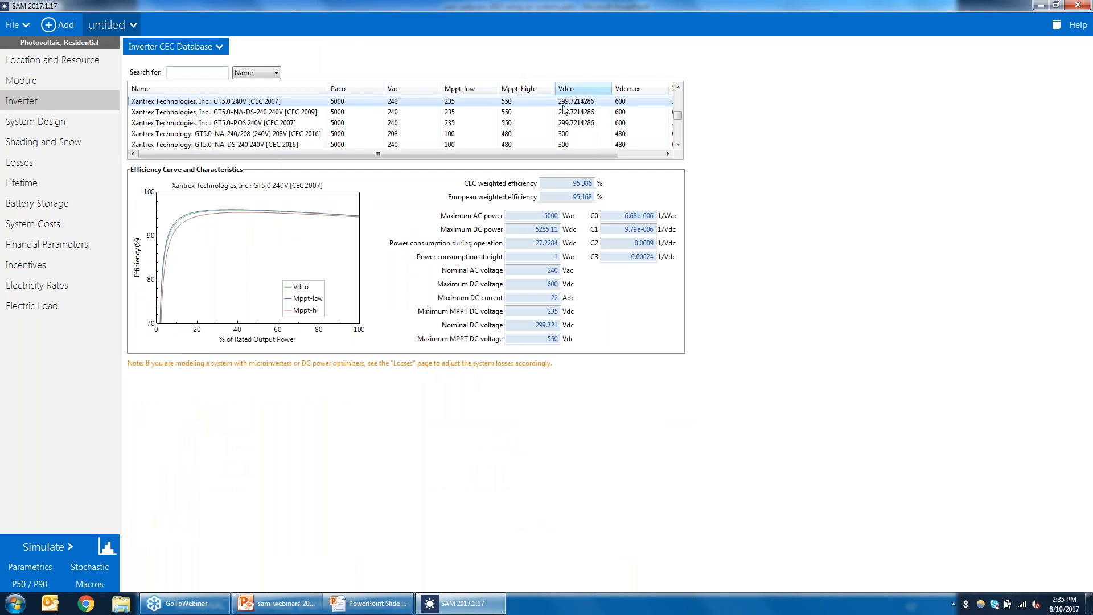
pyautogui.moveTo(678, 114); pyautogui.dragTo(669, 170)
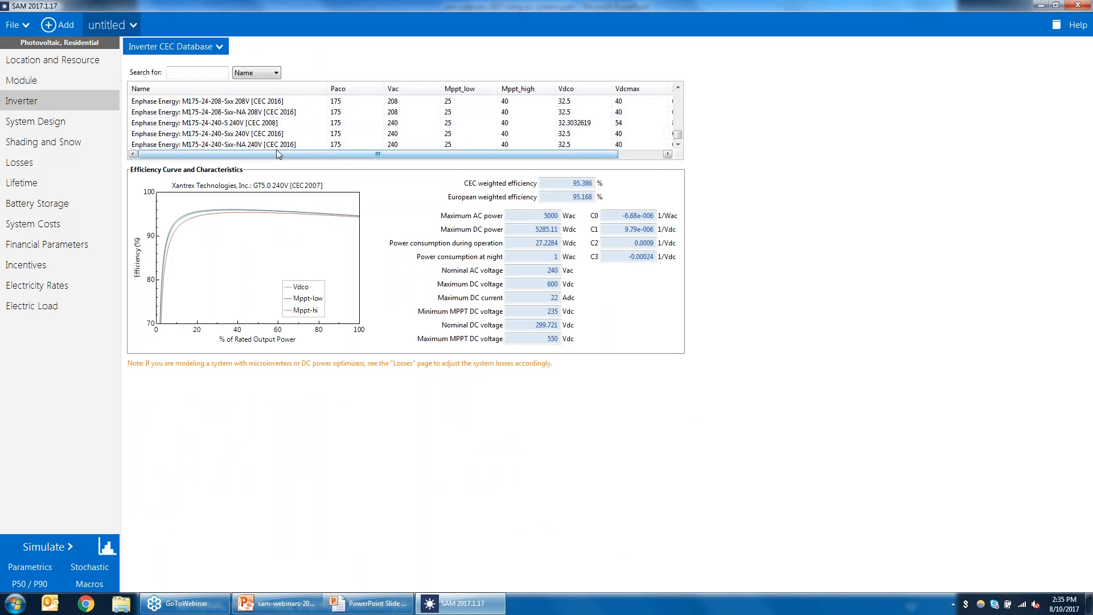
pyautogui.click(677, 87)
pyautogui.click(677, 87)
pyautogui.click(677, 87)
pyautogui.click(677, 87)
pyautogui.click(677, 87)
pyautogui.click(678, 87)
pyautogui.click(677, 87)
pyautogui.click(21, 80)
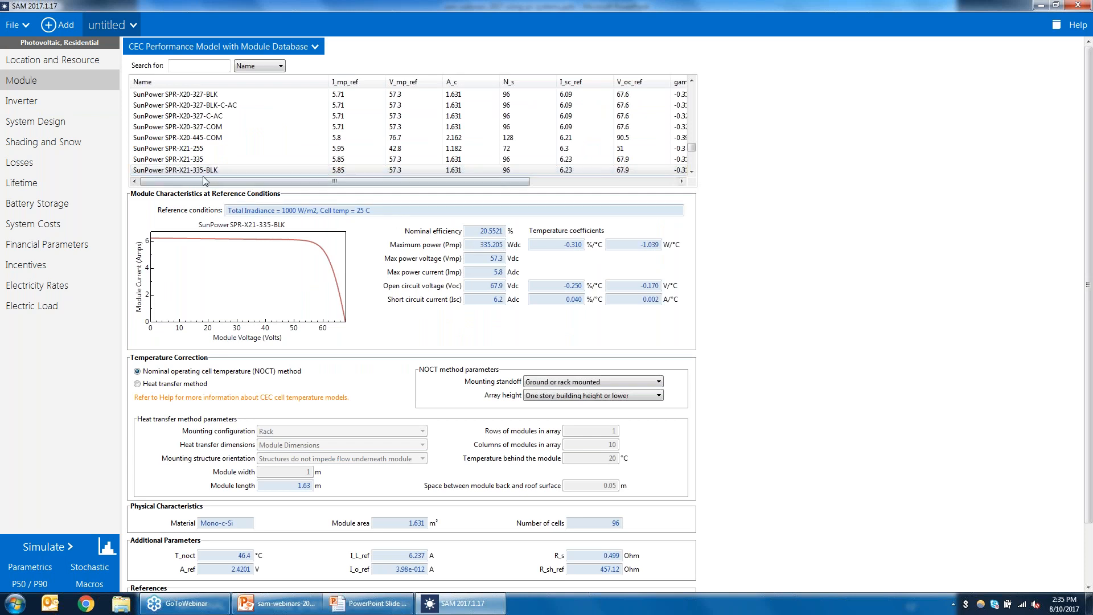
pyautogui.click(85, 100)
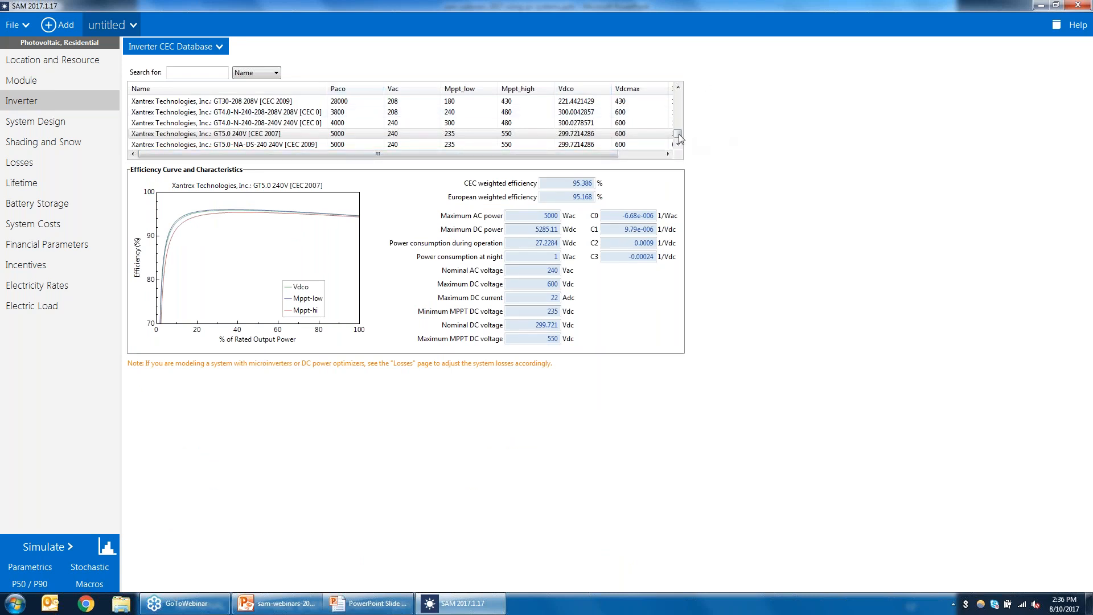
# Step: Sort the inverter database by Paco, scroll to the small units, and select the ABB MICRO-0.3-I-OUTD-US-240 240V [CEC 2014] microinverter
pyautogui.click(348, 89)
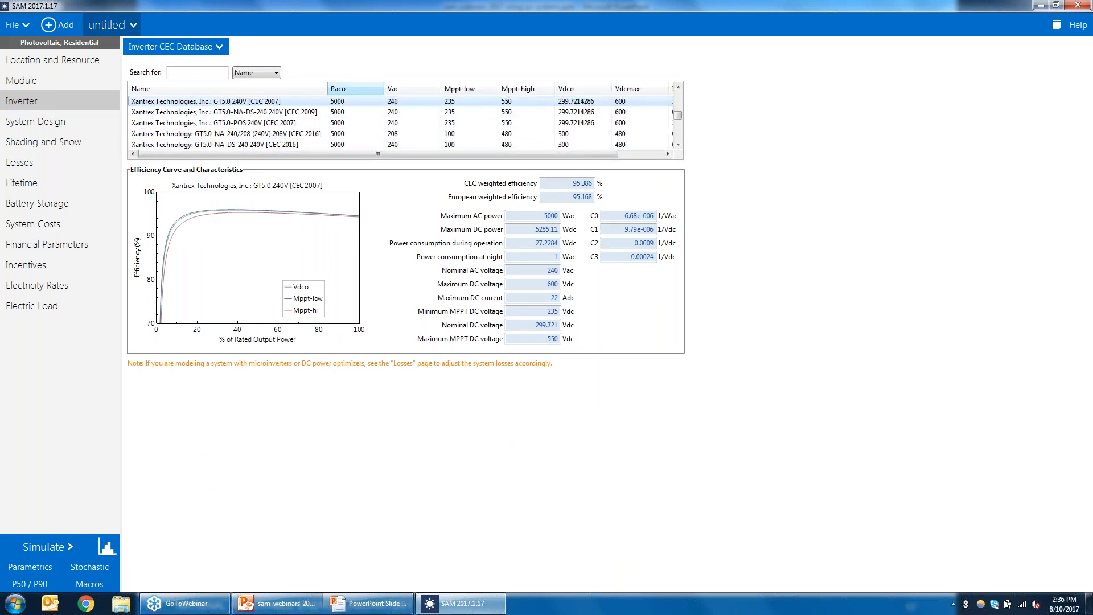
pyautogui.moveTo(679, 114); pyautogui.dragTo(680, 140)
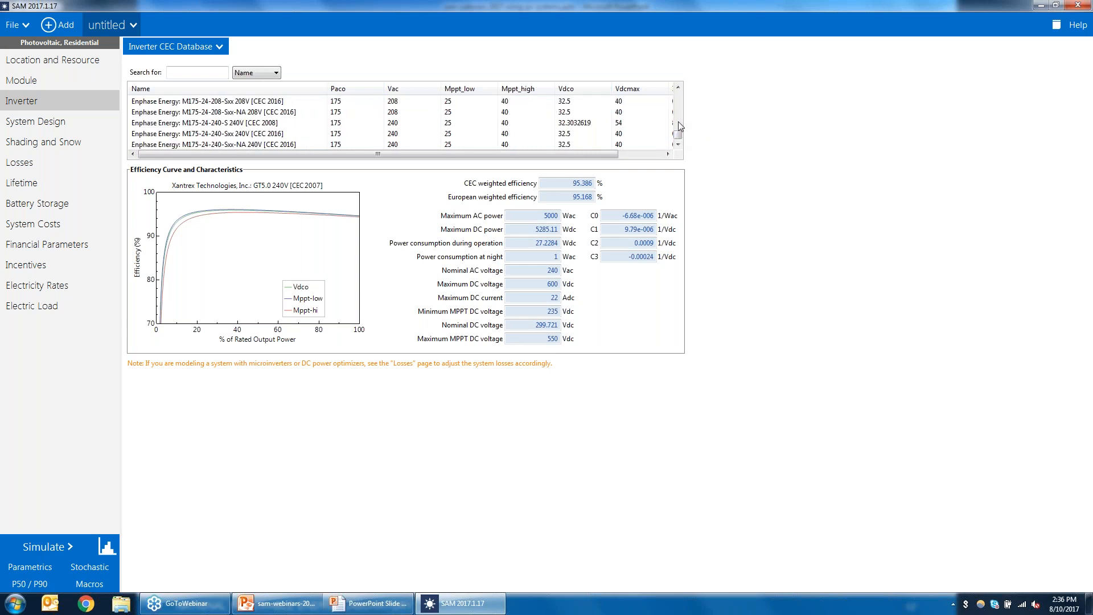
pyautogui.click(678, 98)
pyautogui.click(678, 98)
pyautogui.click(678, 97)
pyautogui.click(678, 98)
pyautogui.click(678, 98)
pyautogui.click(678, 98)
pyautogui.click(678, 98)
pyautogui.click(677, 98)
pyautogui.click(678, 98)
pyautogui.click(678, 98)
pyautogui.click(677, 98)
pyautogui.click(678, 98)
pyautogui.click(677, 98)
pyautogui.click(678, 98)
pyautogui.click(678, 98)
pyautogui.click(678, 98)
pyautogui.click(678, 98)
pyautogui.click(678, 98)
pyautogui.click(678, 98)
pyautogui.click(678, 97)
pyautogui.click(678, 98)
pyautogui.click(678, 102)
pyautogui.click(677, 102)
pyautogui.click(678, 102)
pyautogui.click(678, 102)
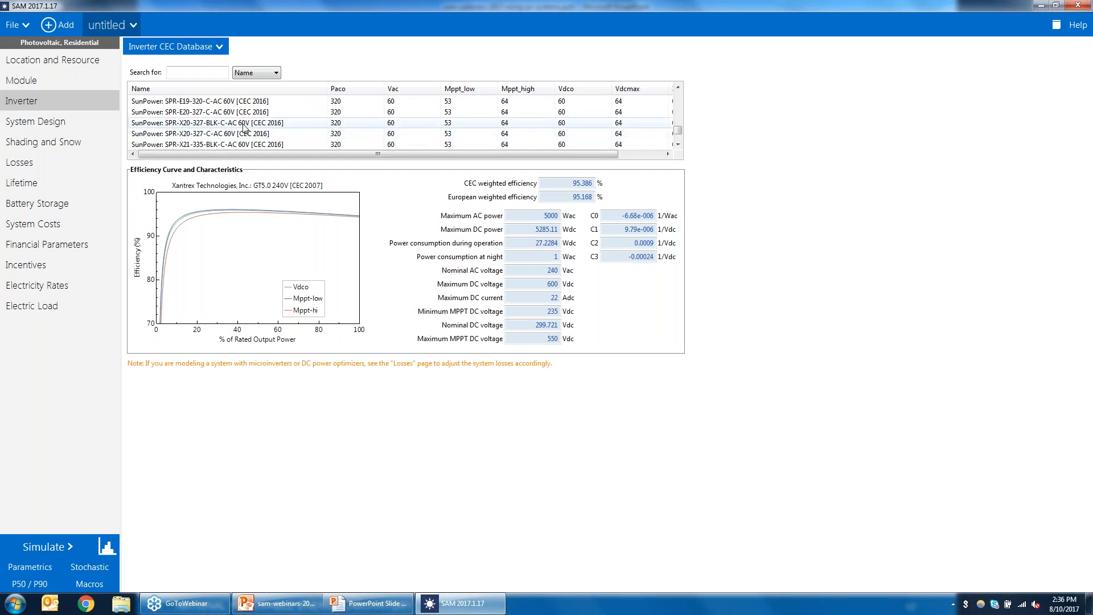
pyautogui.click(677, 145)
pyautogui.click(677, 144)
pyautogui.click(677, 145)
pyautogui.click(677, 144)
pyautogui.click(677, 145)
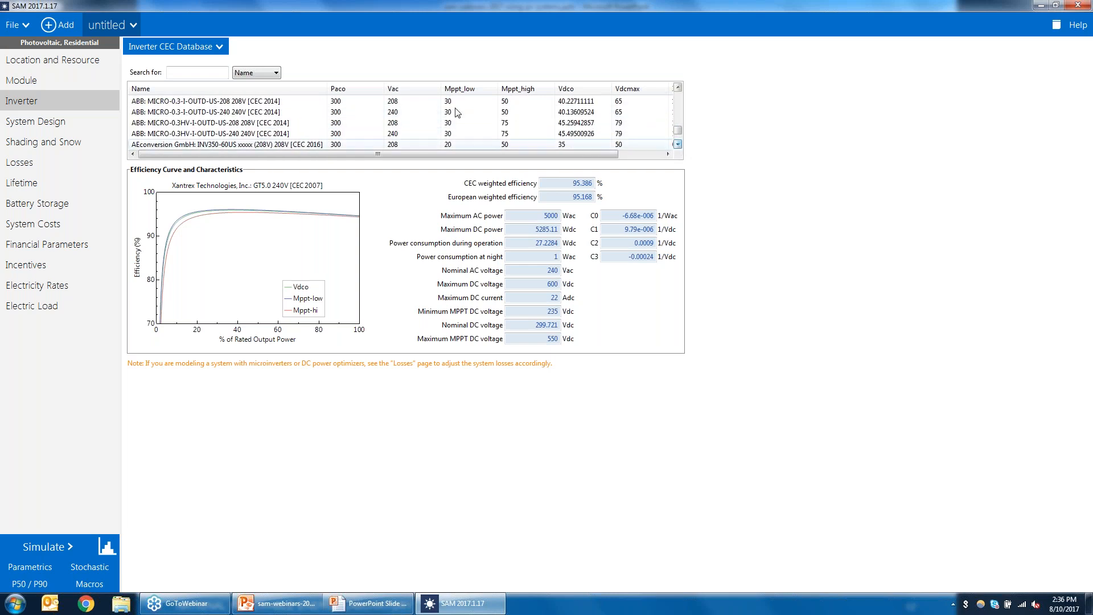
pyautogui.click(237, 112)
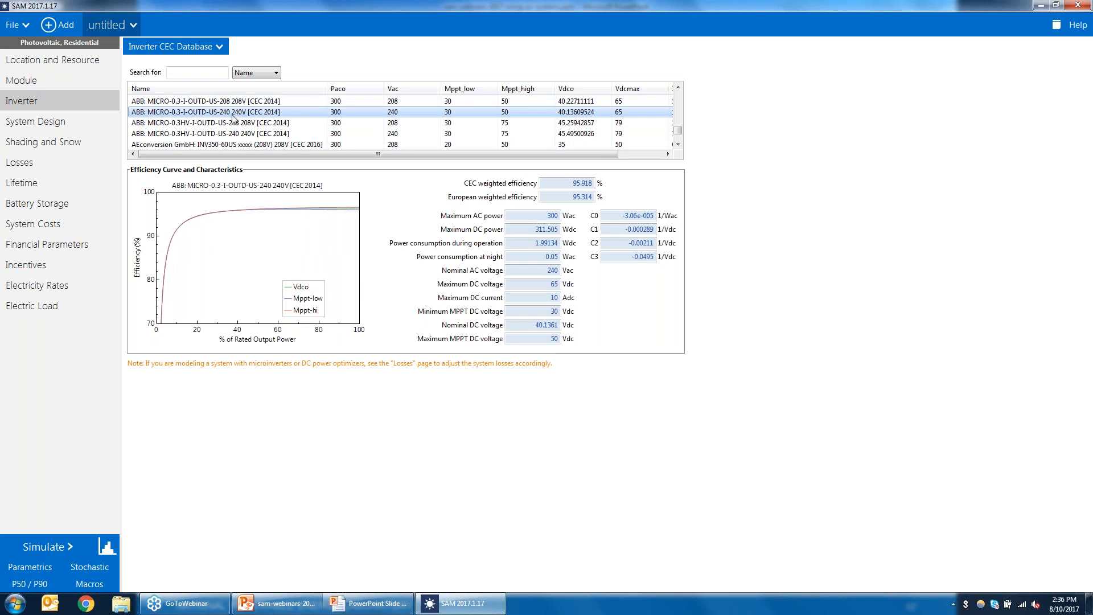
# Step: Switch System Design to specifying modules and inverters, with 1 module per string, 10 strings in parallel and 10 inverters
pyautogui.click(30, 122)
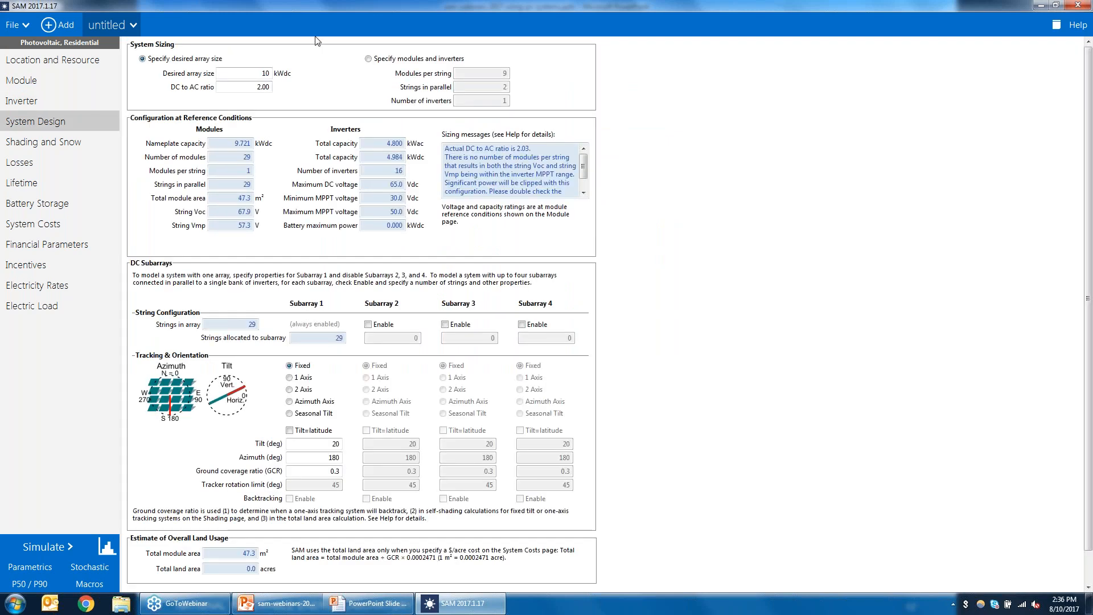
pyautogui.click(368, 59)
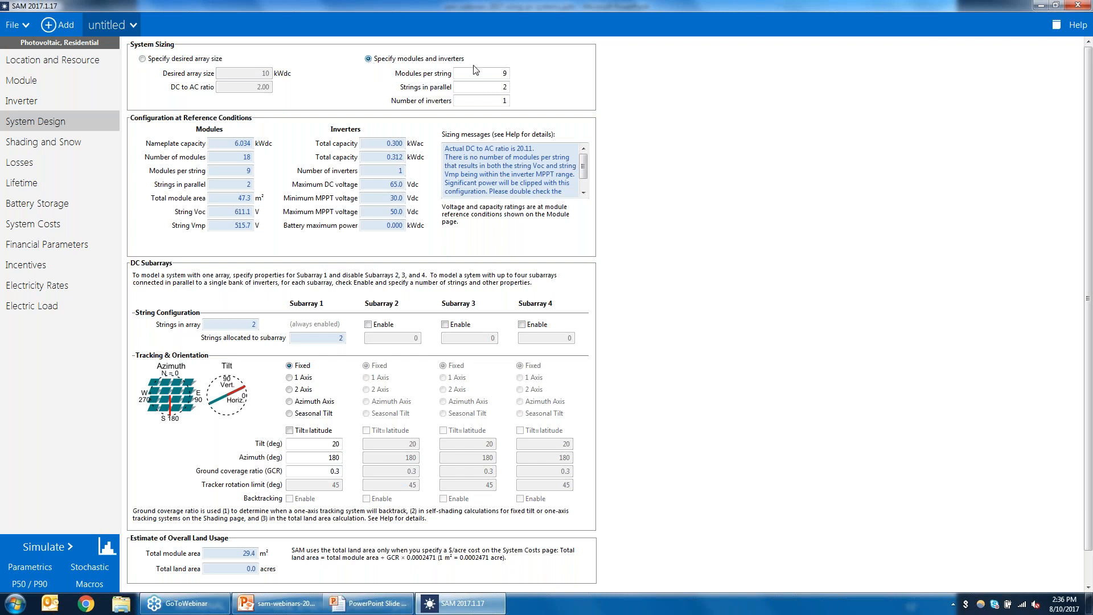
pyautogui.doubleClick(500, 73)
pyautogui.write('1')
pyautogui.click(494, 86)
pyautogui.write('10')
pyautogui.click(490, 101)
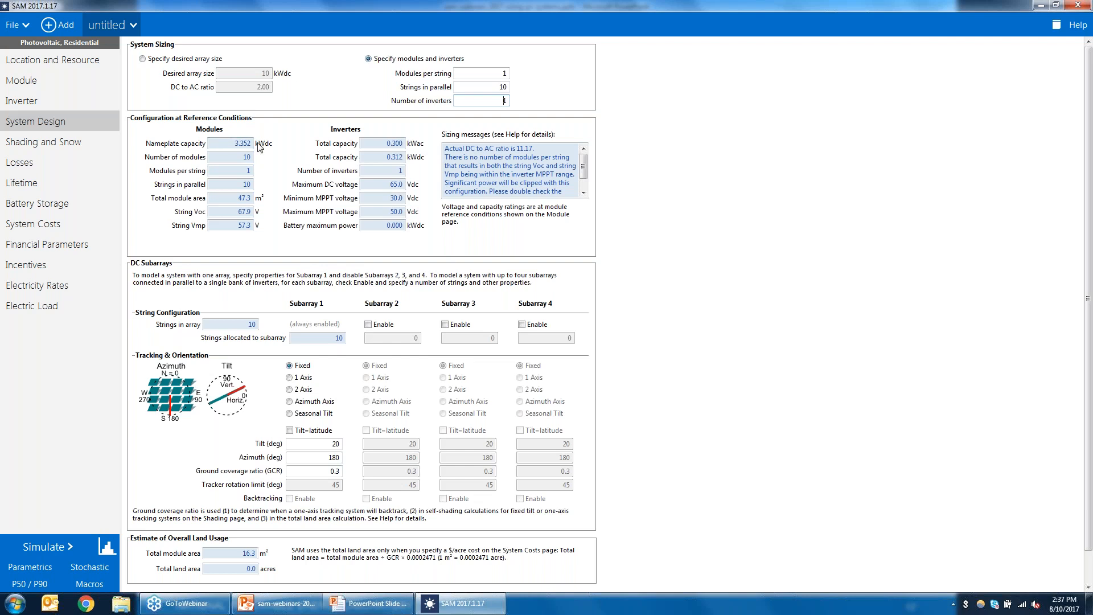
pyautogui.moveTo(493, 102); pyautogui.dragTo(545, 107)
pyautogui.write('10')
pyautogui.click(488, 89)
pyautogui.moveTo(584, 166)
pyautogui.mouseDown()
pyautogui.moveTo(586, 177)
pyautogui.moveTo(585, 161)
pyautogui.mouseUp()
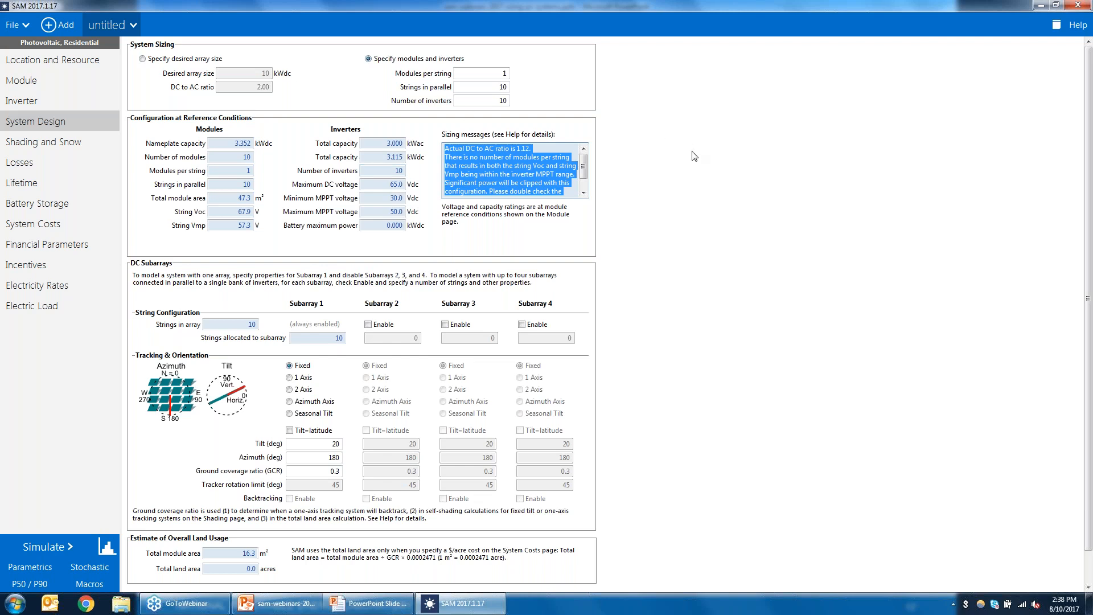
# Step: On the Losses page, apply the default DC losses for microinverters, DC optimizers and finally string inverters
pyautogui.click(31, 164)
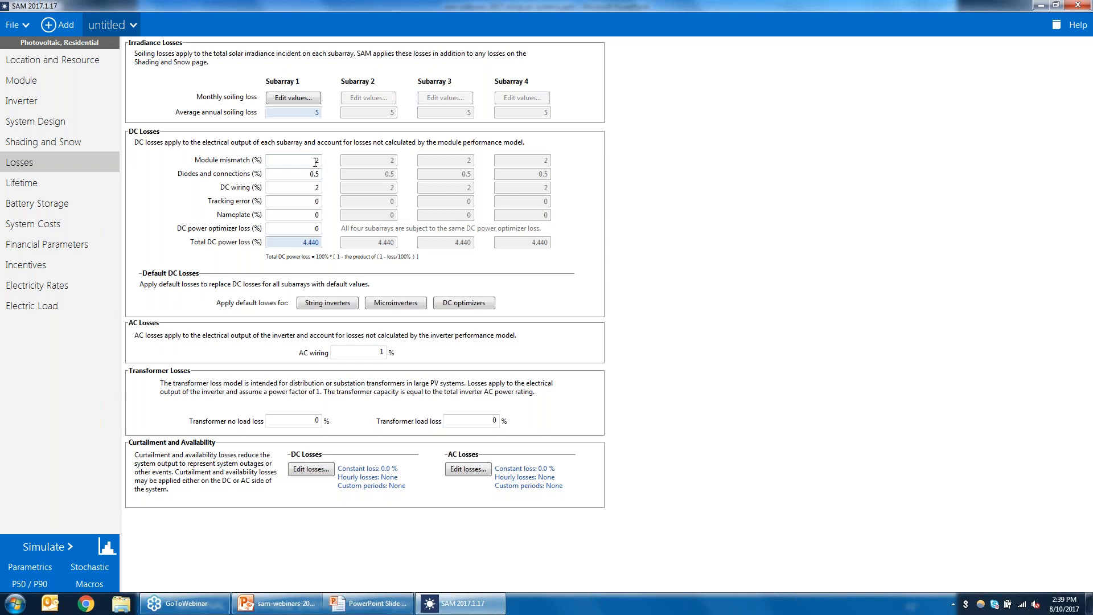
pyautogui.click(304, 162)
pyautogui.click(304, 189)
pyautogui.click(400, 303)
pyautogui.click(301, 163)
pyautogui.click(451, 305)
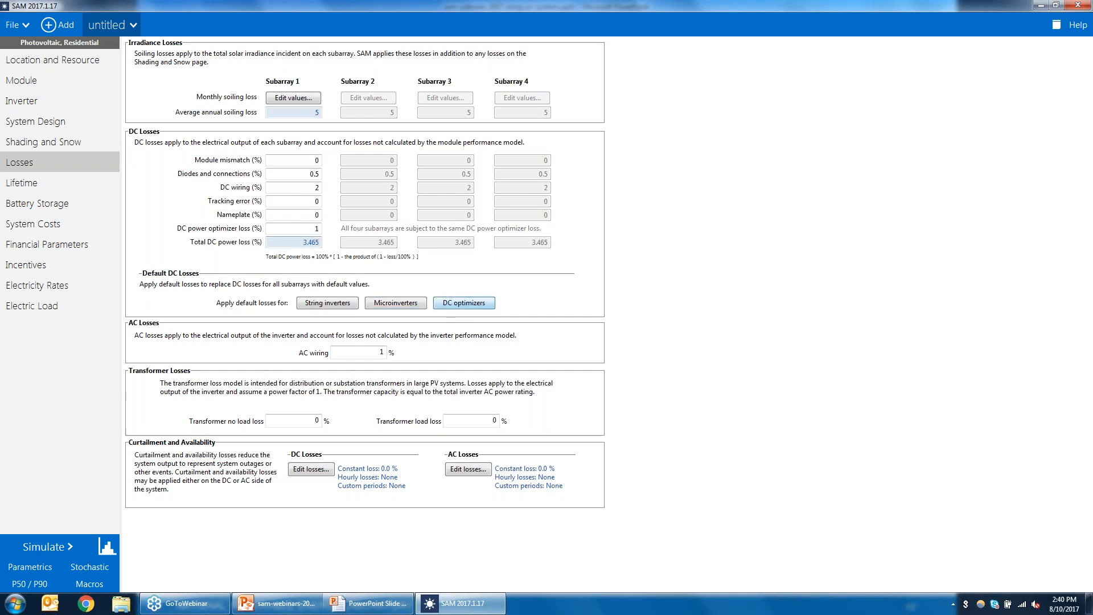
pyautogui.moveTo(310, 228); pyautogui.dragTo(344, 229)
pyautogui.moveTo(305, 162); pyautogui.dragTo(330, 162)
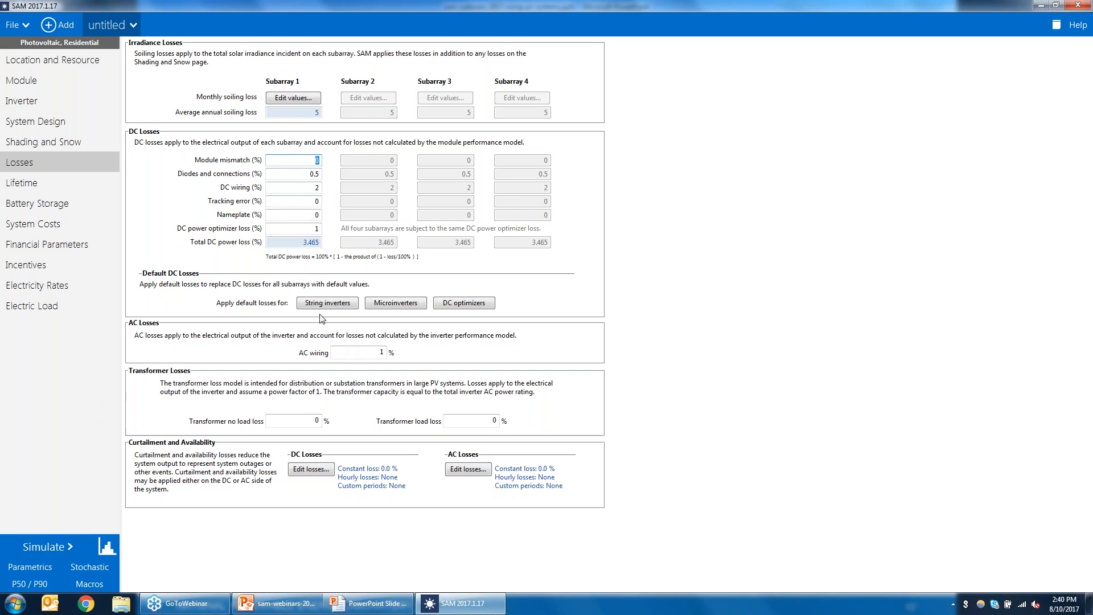
pyautogui.click(335, 304)
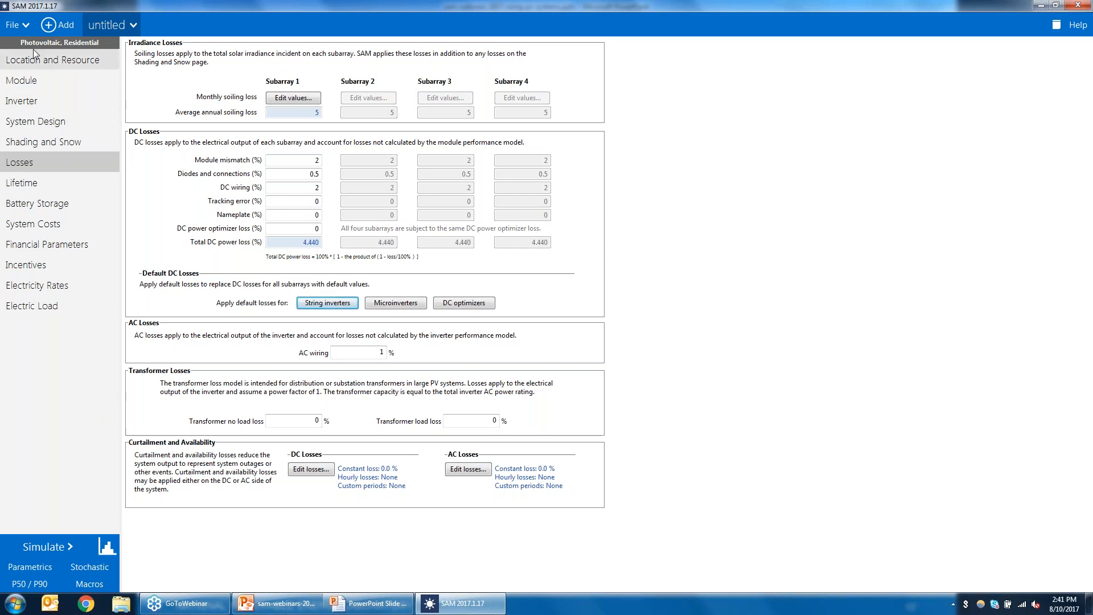
# Step: Add a new Photovoltaic Residential case to the project
pyautogui.click(64, 24)
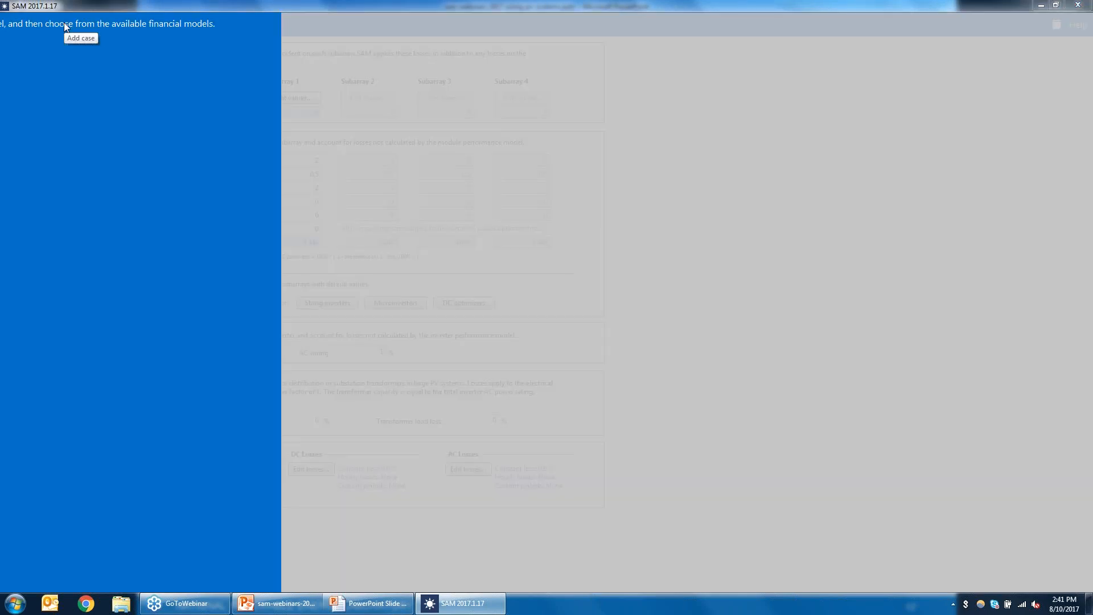
pyautogui.click(138, 36)
pyautogui.doubleClick(239, 45)
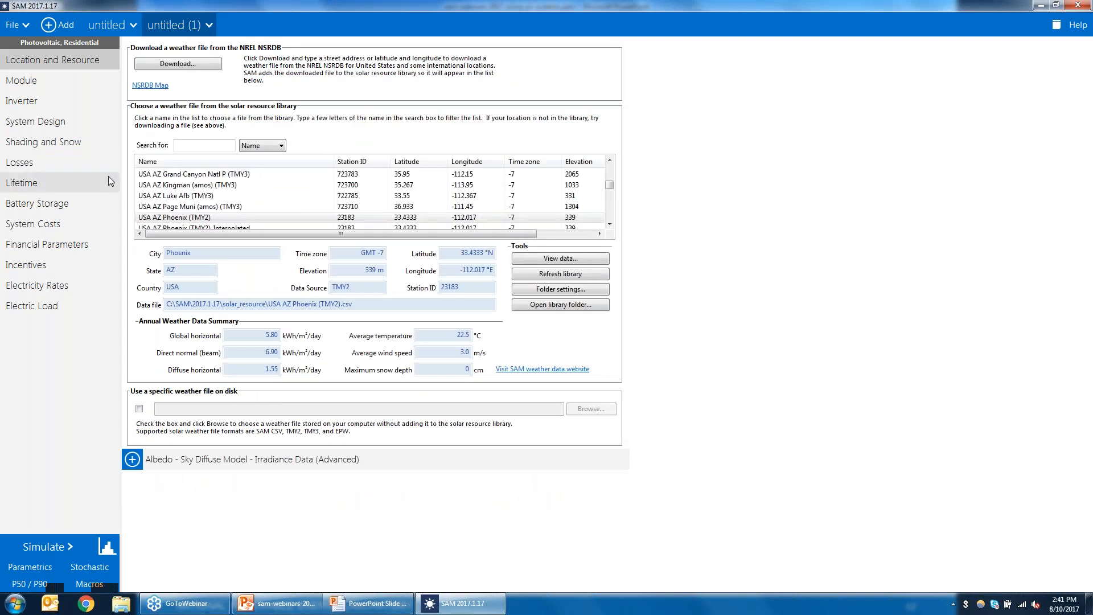
# Step: Open the new case's System Design page and enable Subarray 2
pyautogui.click(32, 122)
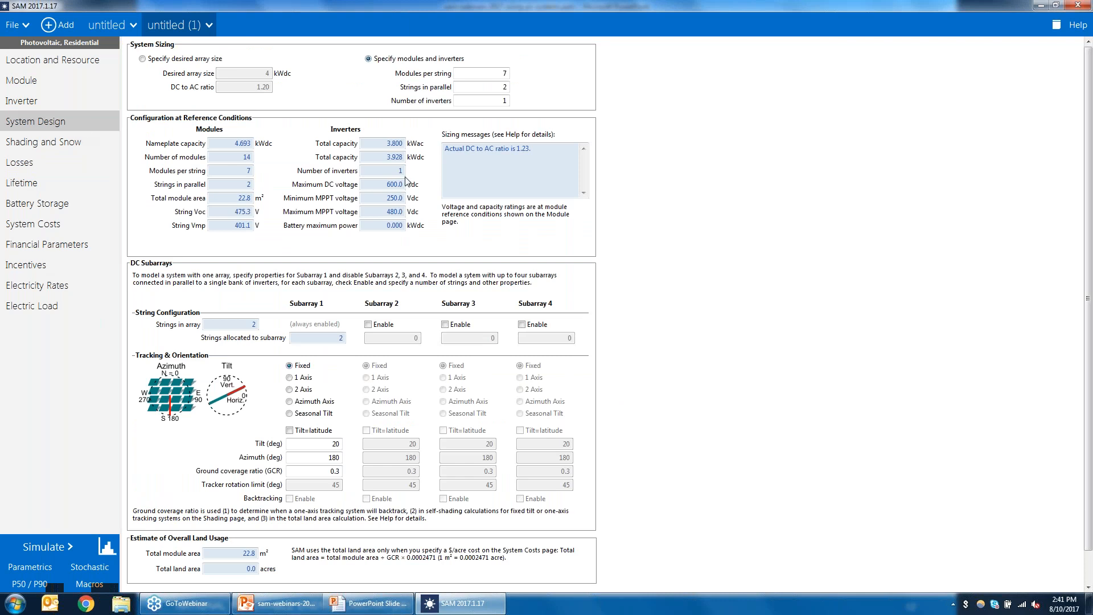
pyautogui.scroll(-1, 1089, 260)
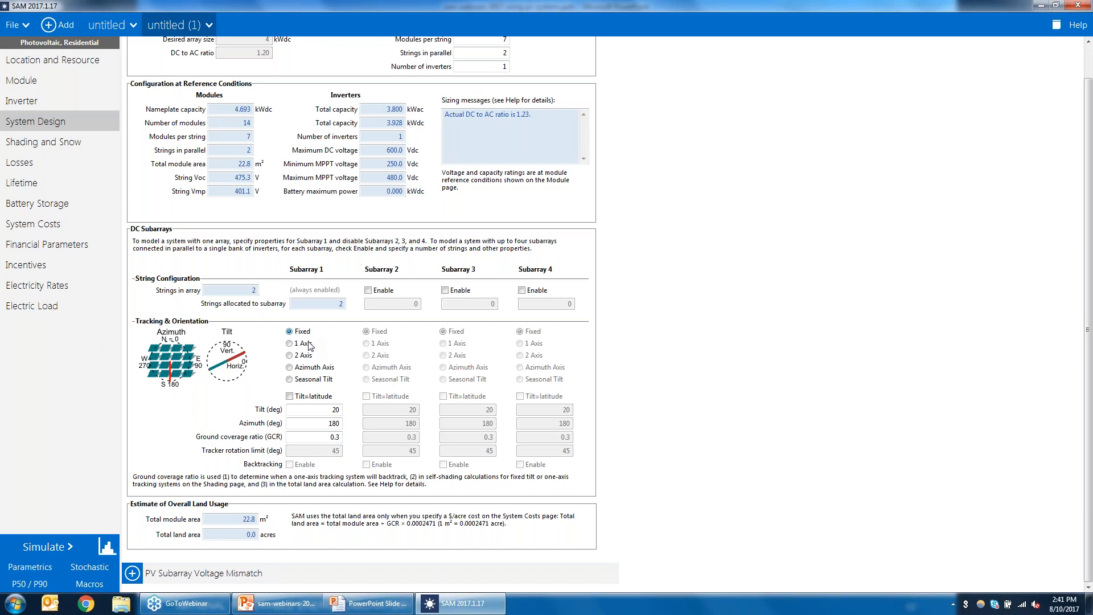
pyautogui.click(324, 423)
pyautogui.click(322, 438)
pyautogui.click(368, 290)
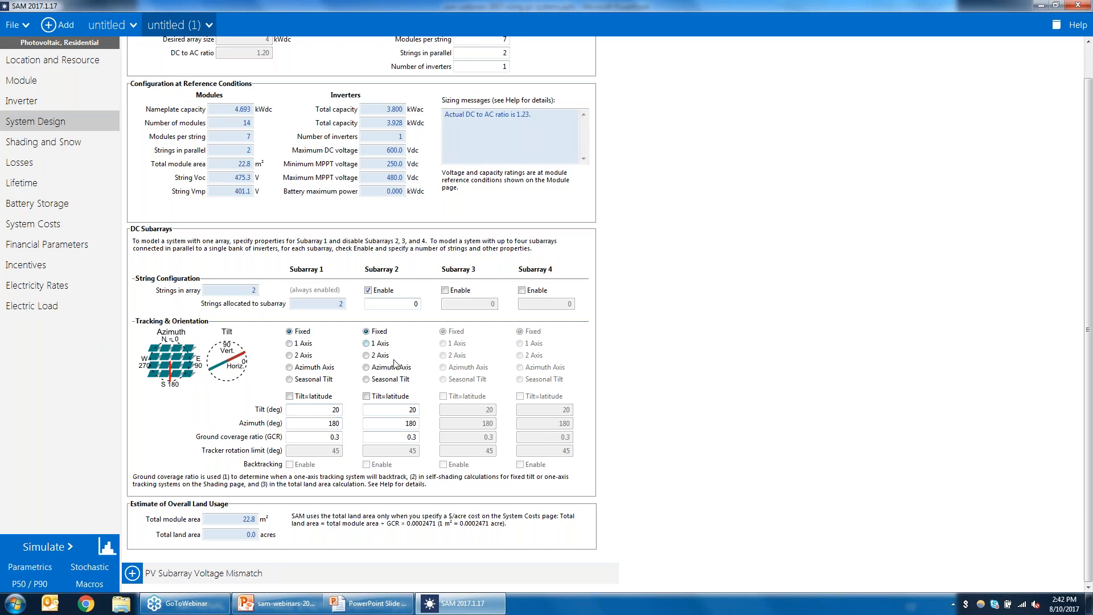
# Step: Set Subarray 1's azimuth to 90 and Subarray 2's azimuth to 270, then run the simulation
pyautogui.doubleClick(318, 424)
pyautogui.write('90')
pyautogui.doubleClick(402, 425)
pyautogui.write('270')
pyautogui.click(398, 412)
pyautogui.click(40, 537)
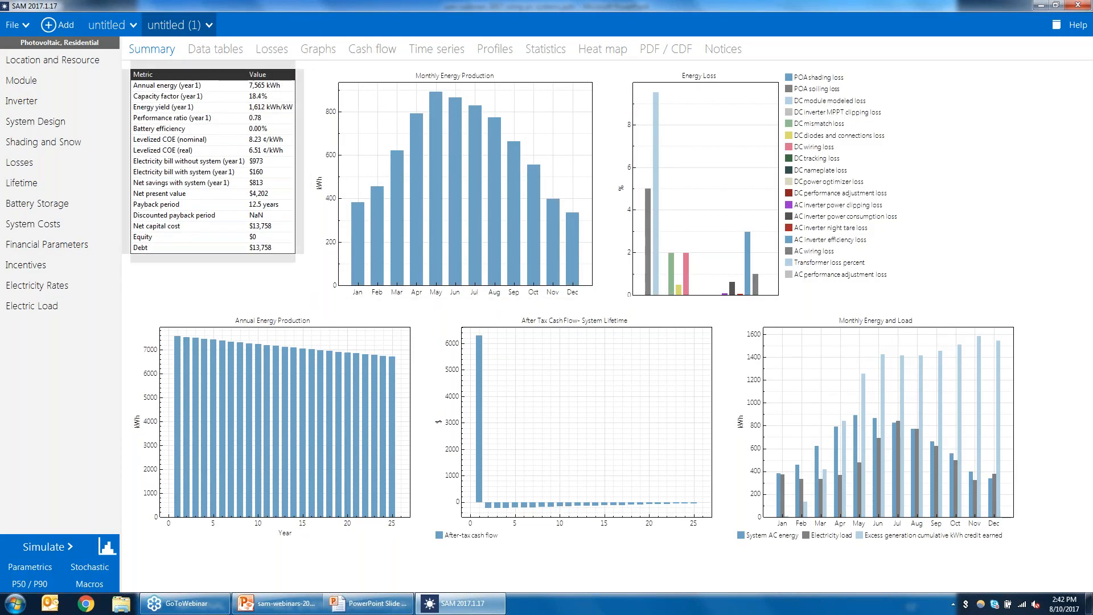
# Step: Display the hourly data table of Subarray 1 and Subarray 2 POA total irradiance nominal
pyautogui.click(225, 51)
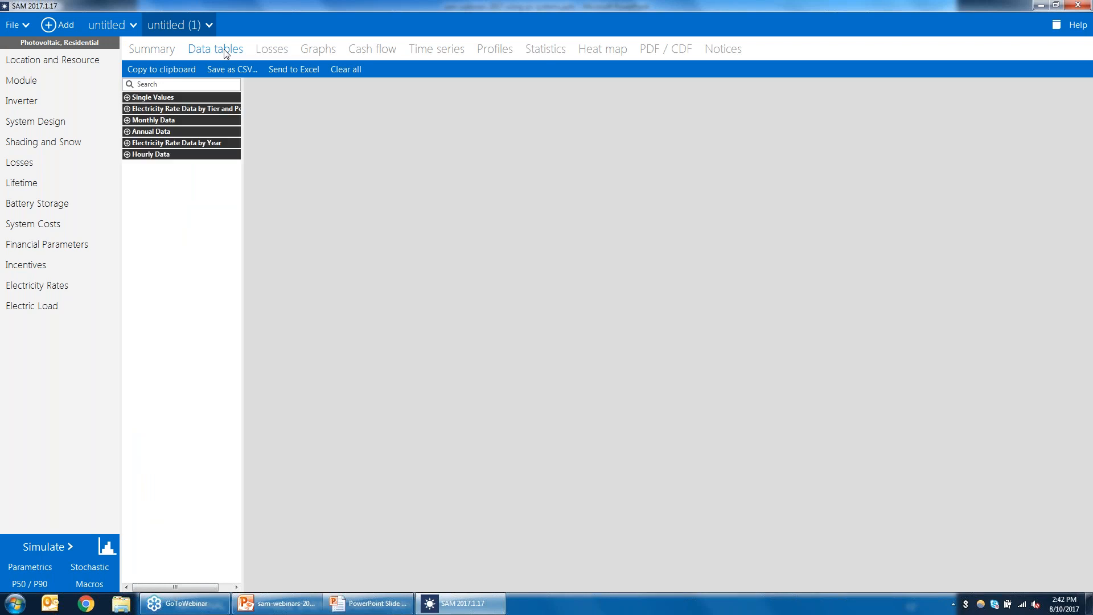
pyautogui.click(127, 154)
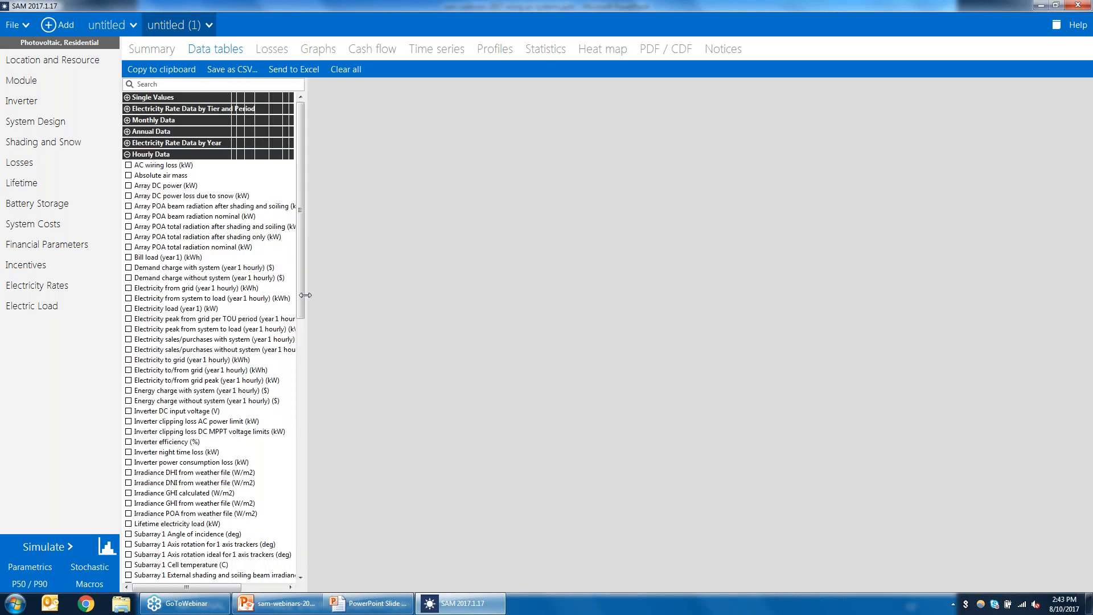
pyautogui.moveTo(303, 274); pyautogui.dragTo(325, 431)
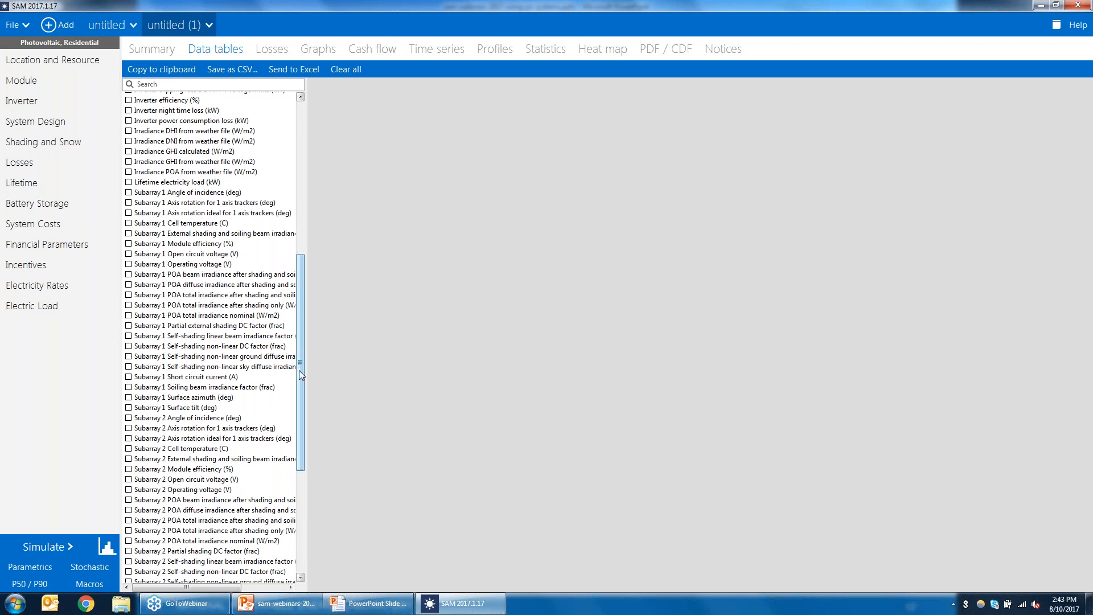
pyautogui.moveTo(297, 374); pyautogui.dragTo(297, 370)
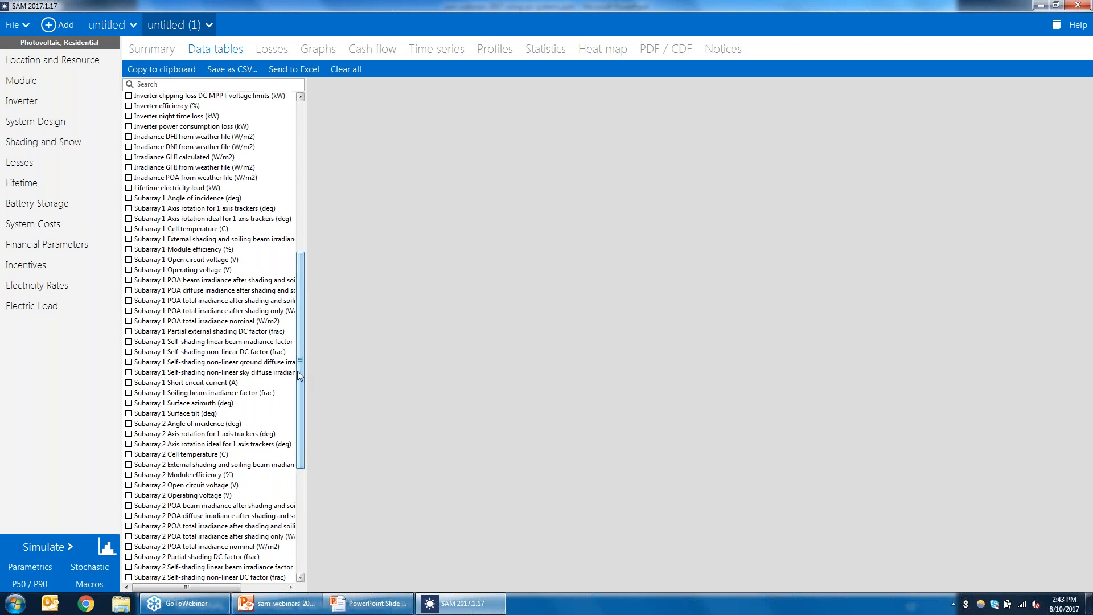
pyautogui.click(129, 321)
pyautogui.moveTo(301, 362); pyautogui.dragTo(308, 411)
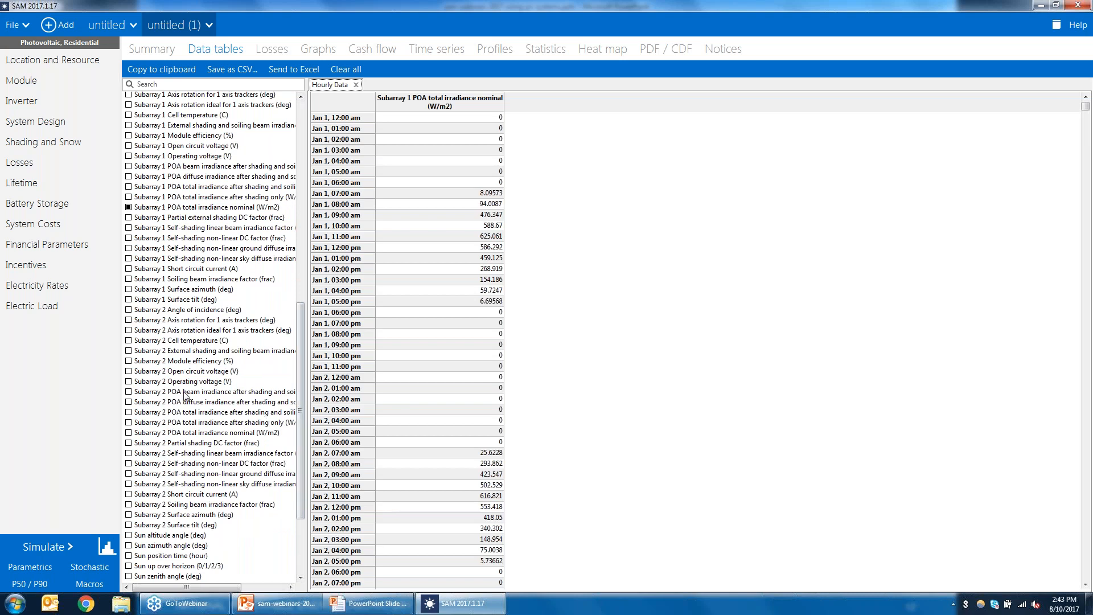
pyautogui.click(129, 433)
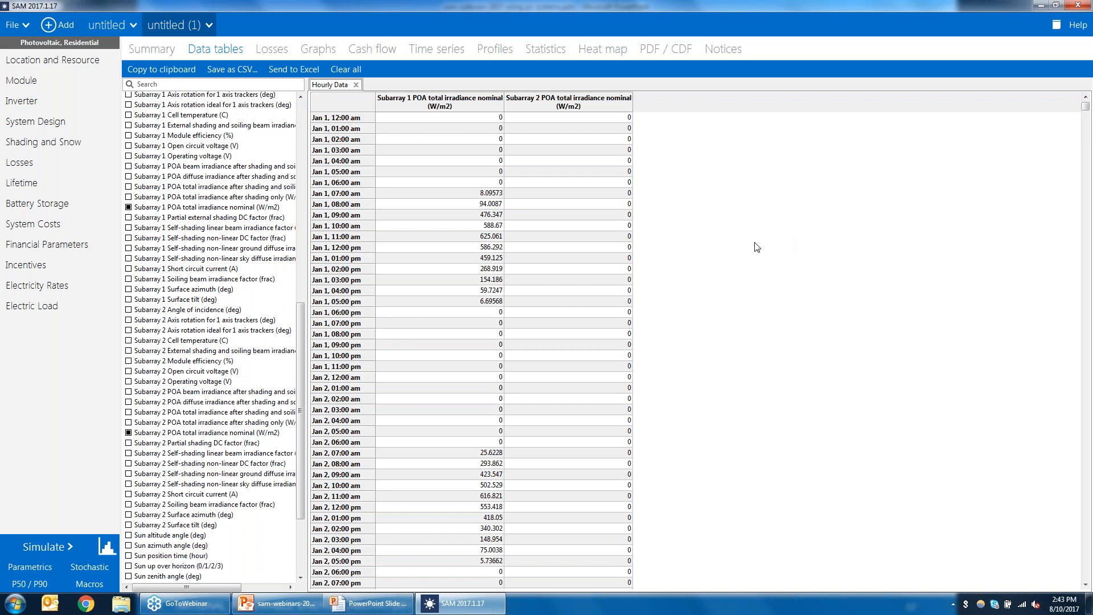
# Step: Set Subarray 1's self shading to Standard (Non-linear) on the Shading and Snow page
pyautogui.click(62, 118)
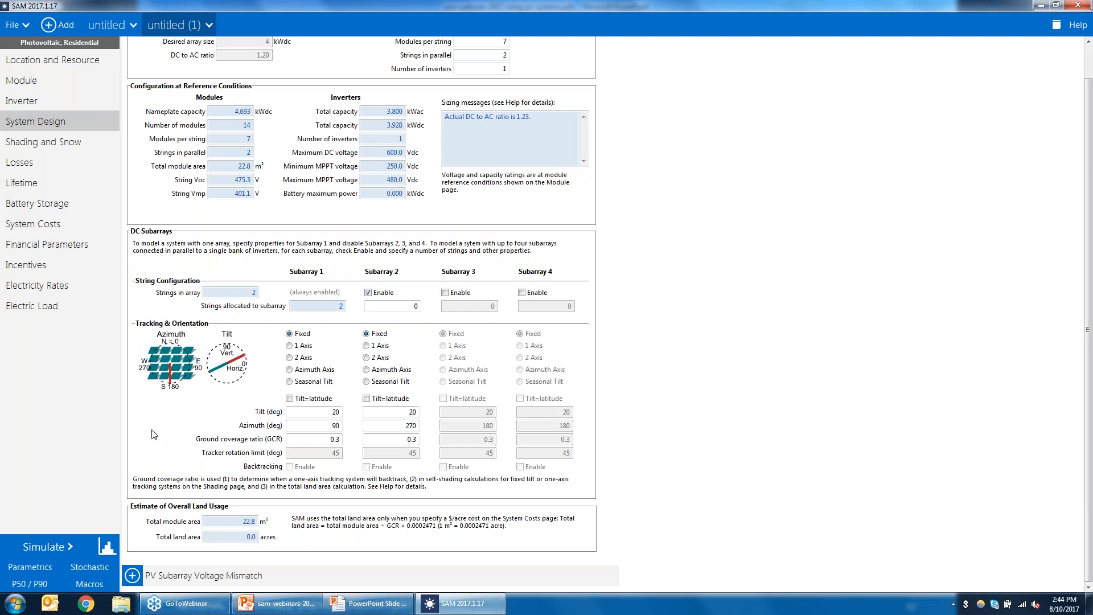
pyautogui.click(74, 141)
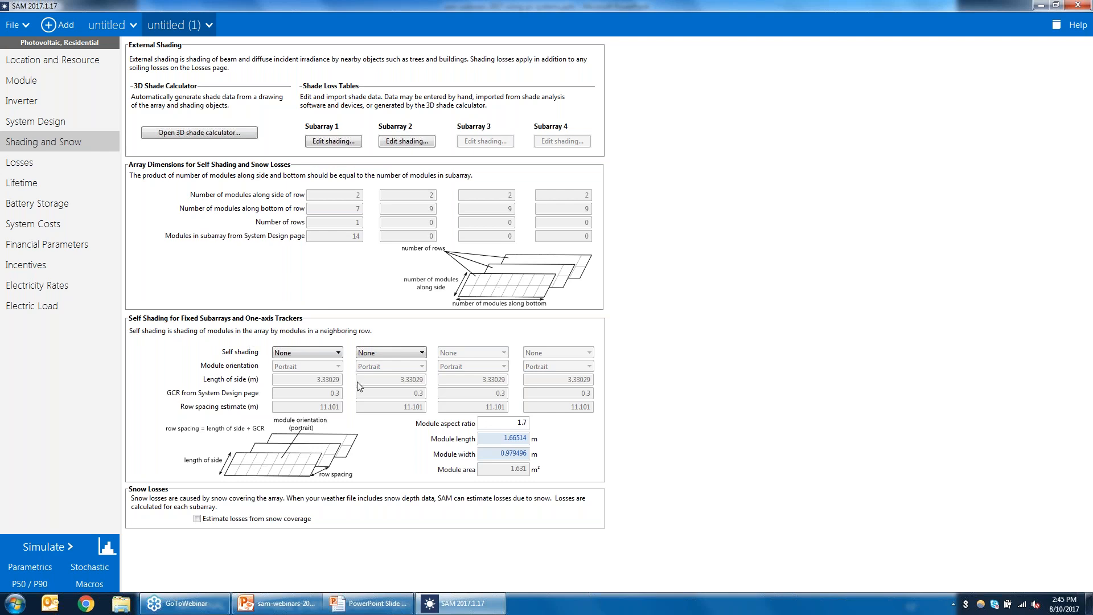
pyautogui.click(325, 353)
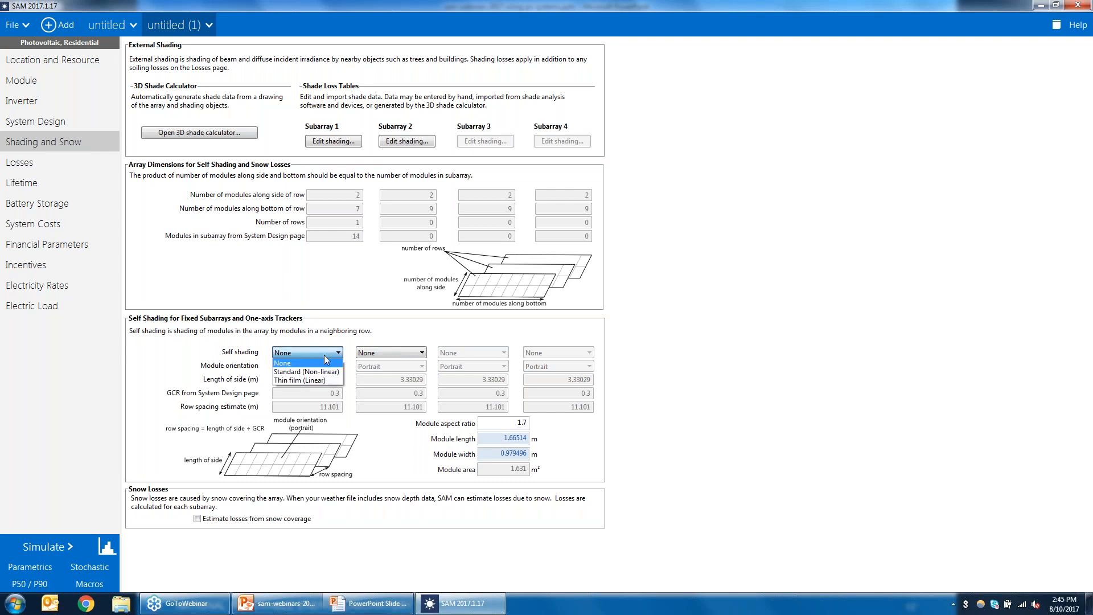
pyautogui.click(318, 373)
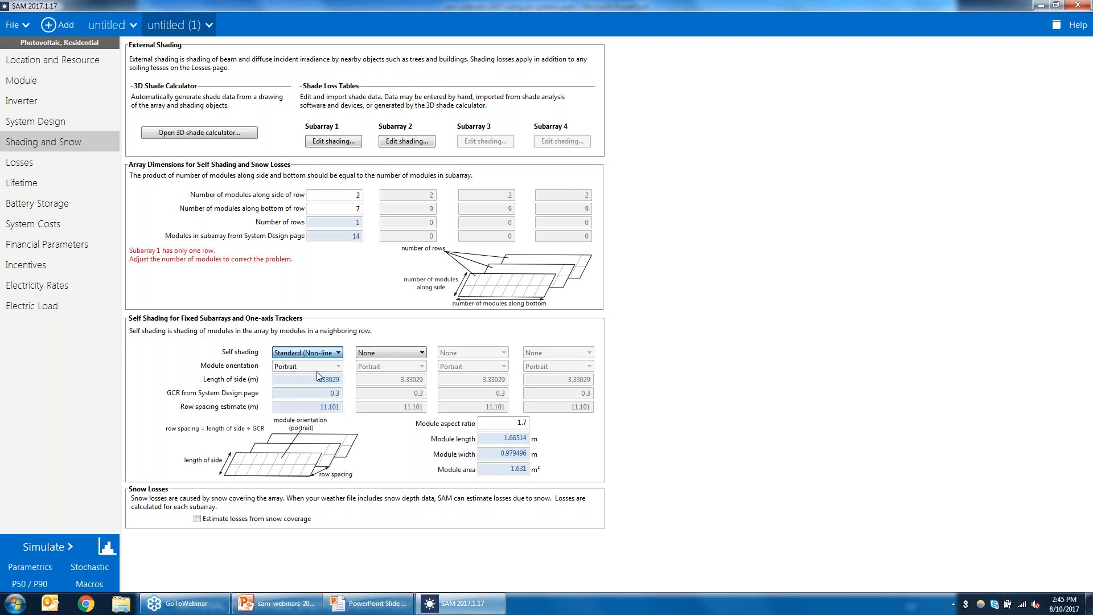
pyautogui.press('Tab')
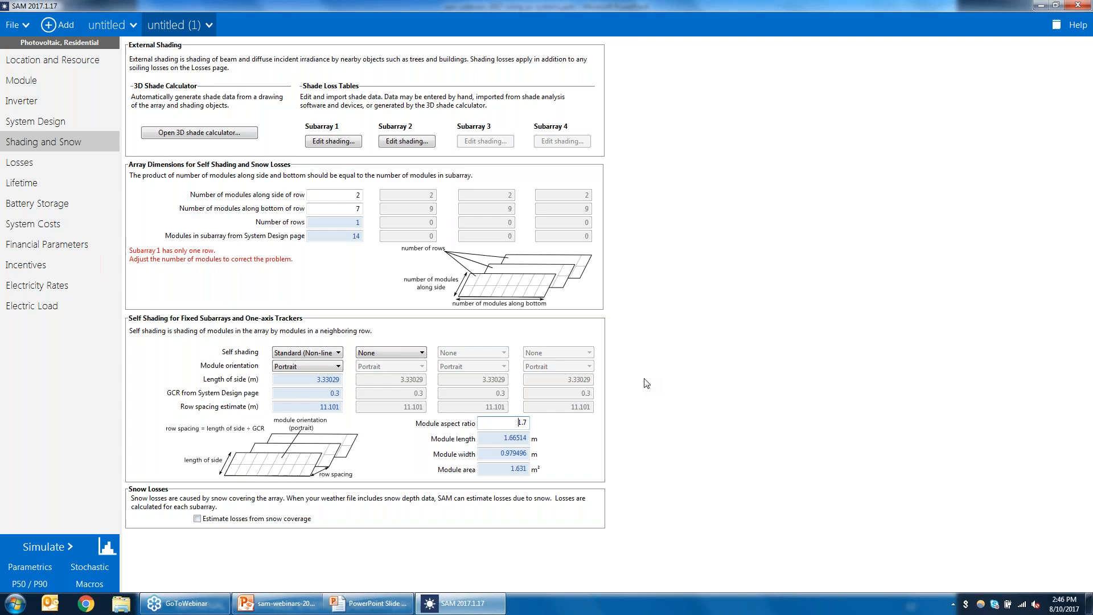
# Step: Switch to the PowerPoint presentation and advance to the Limitations of SAM for System Sizing slide
pyautogui.hotkey('alt', 'Tab')
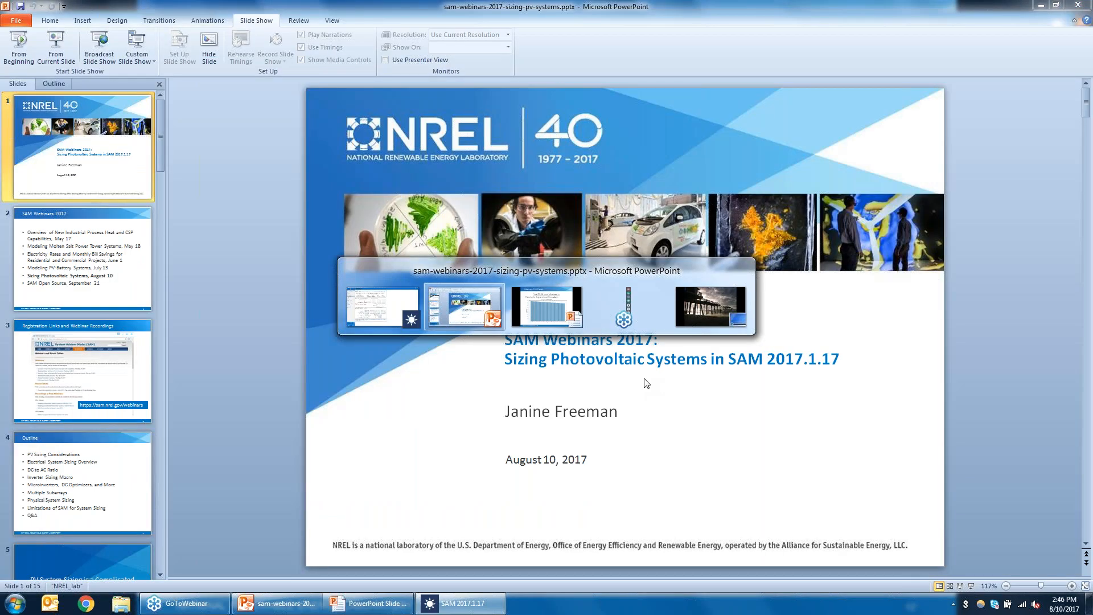
pyautogui.hotkey('alt', 'Tab')
pyautogui.click(937, 282)
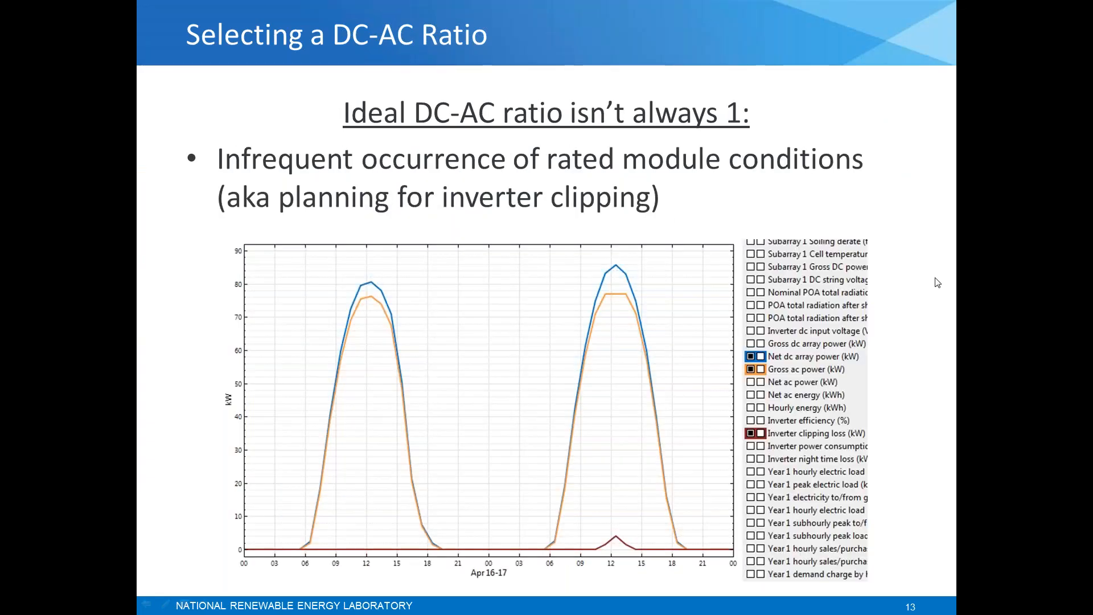
pyautogui.click(937, 282)
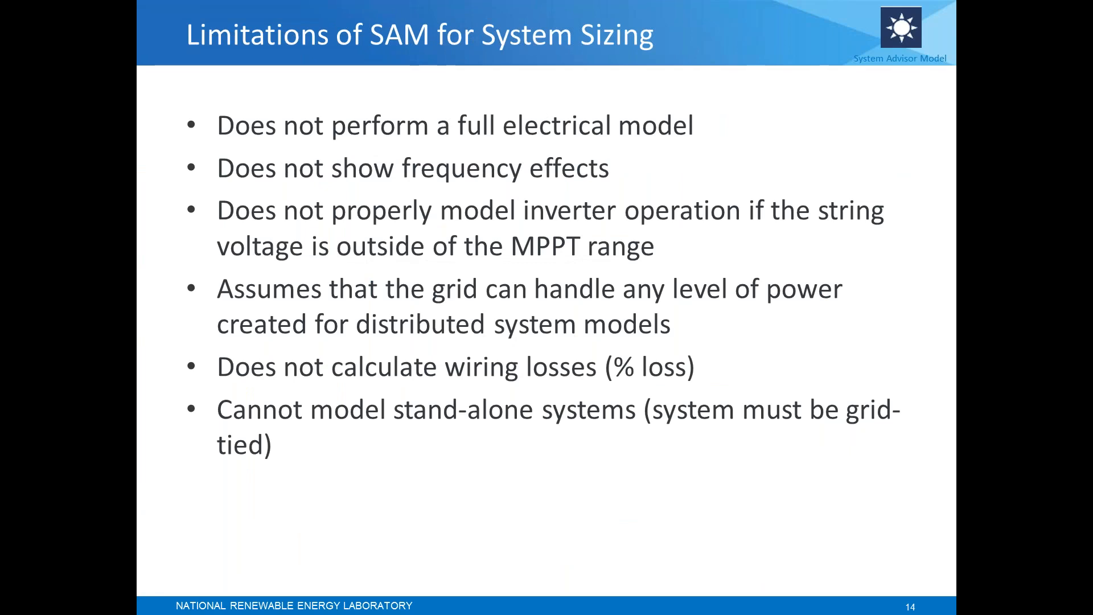
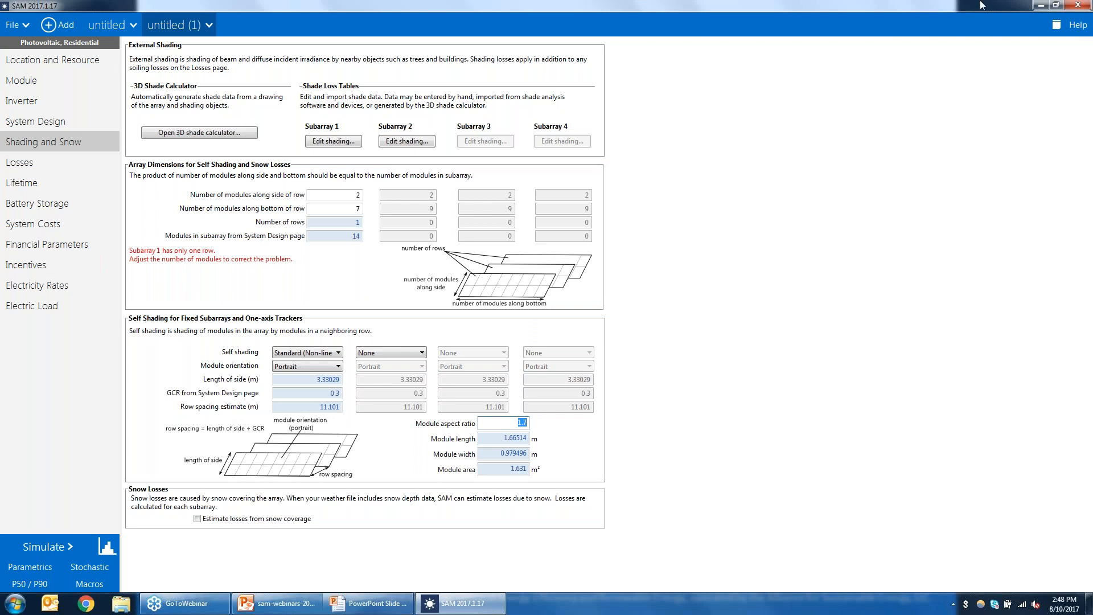
# Step: Switch System Design sizing to a desired array size and set it to 25000 kWdc
pyautogui.click(29, 125)
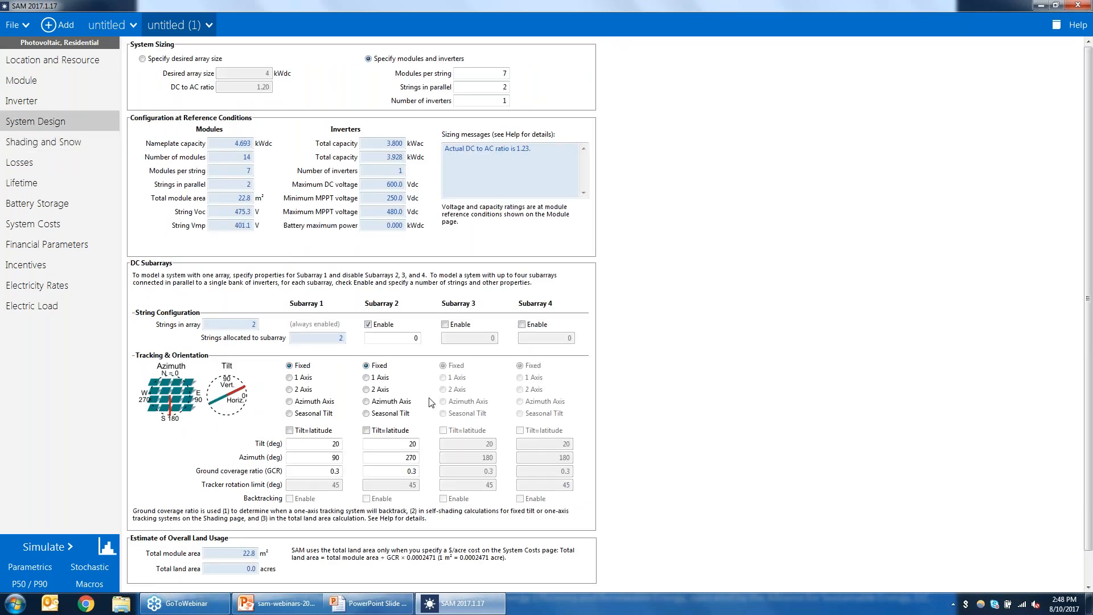
pyautogui.scroll(-1, 1078, 498)
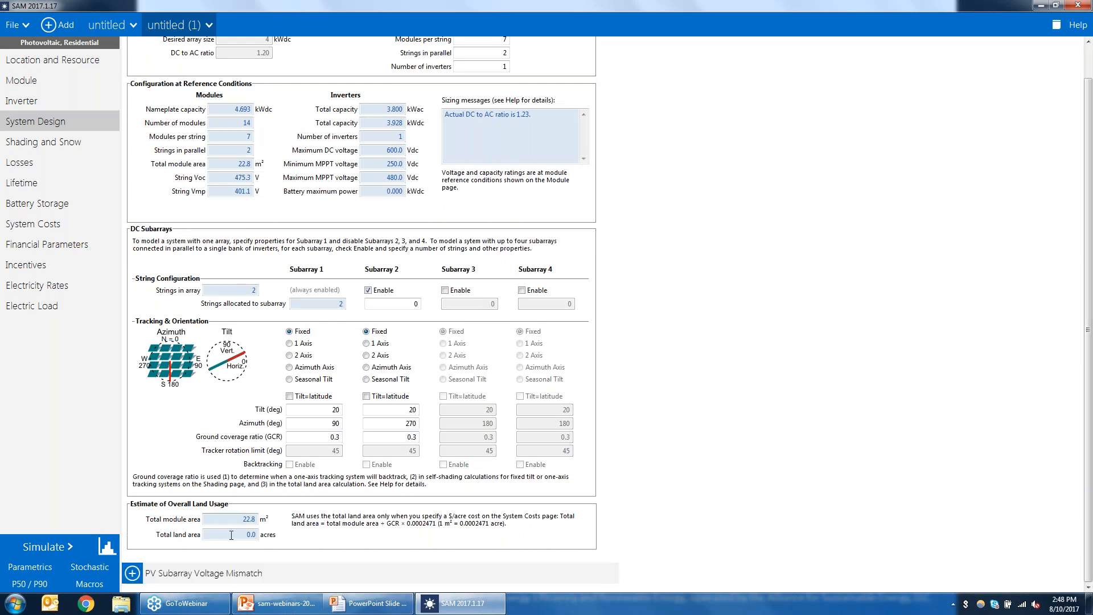
pyautogui.click(251, 533)
pyautogui.scroll(1, 1087, 424)
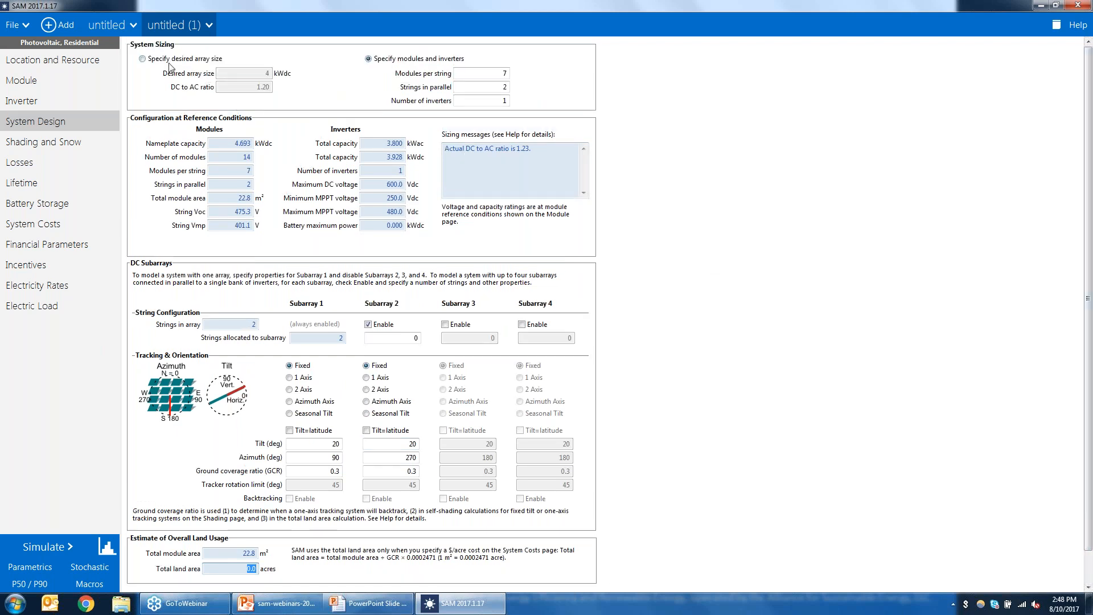
pyautogui.click(142, 58)
pyautogui.click(263, 74)
pyautogui.write('25')
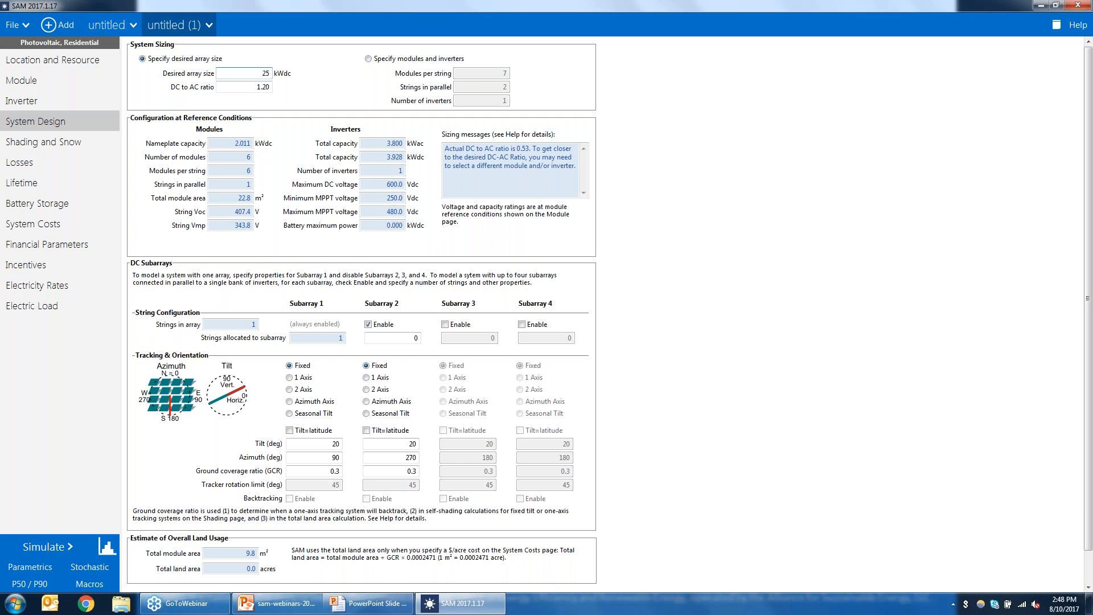
pyautogui.write('000')
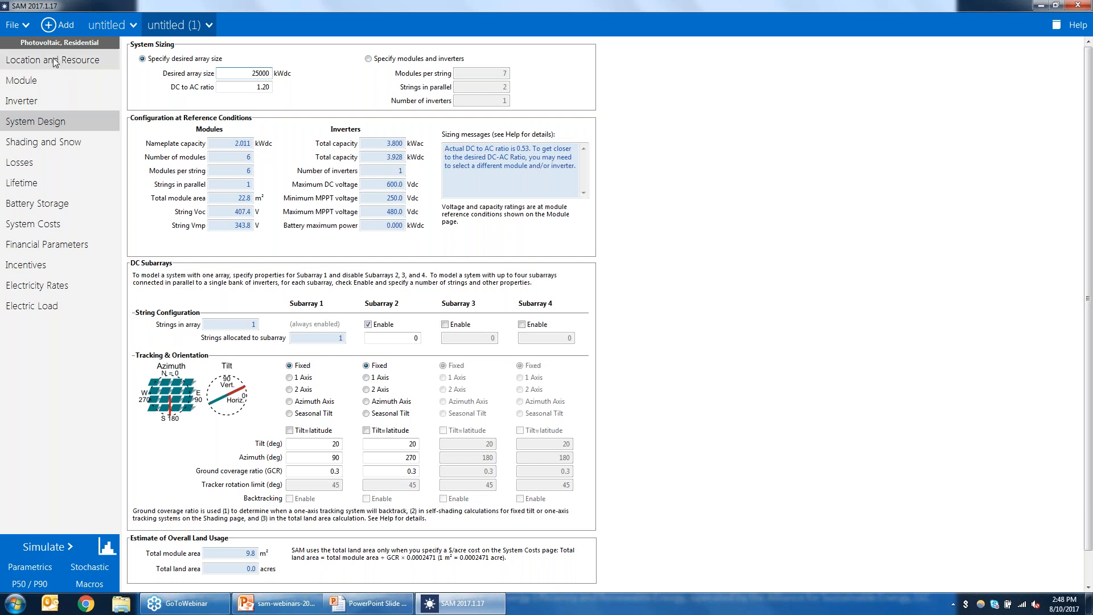
pyautogui.click(265, 89)
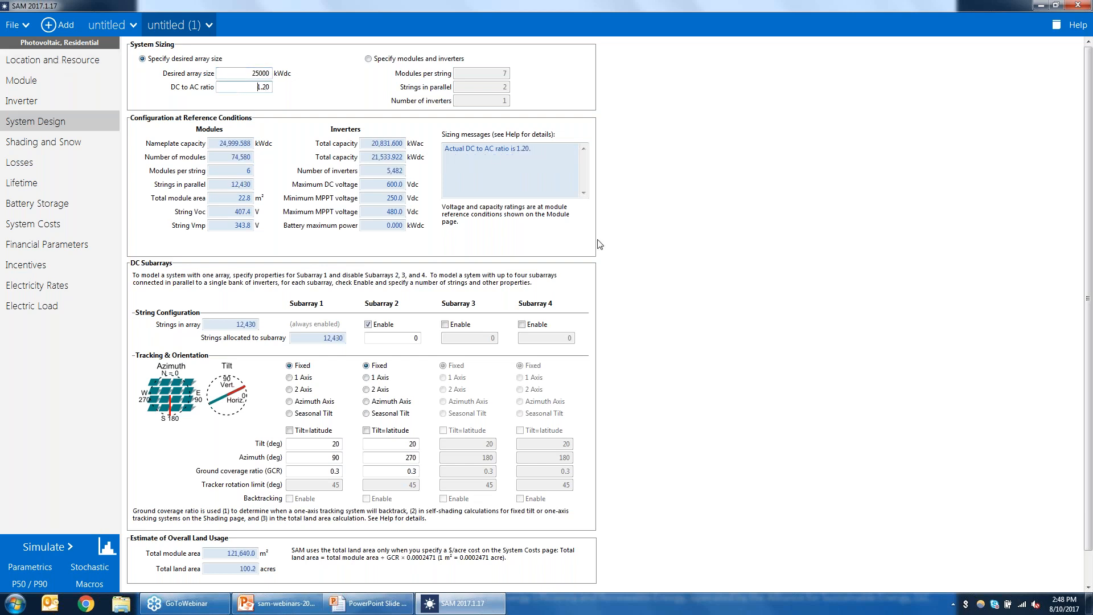
# Step: Set Subarray 1's ground coverage ratio to 0.5
pyautogui.scroll(-1, 1088, 321)
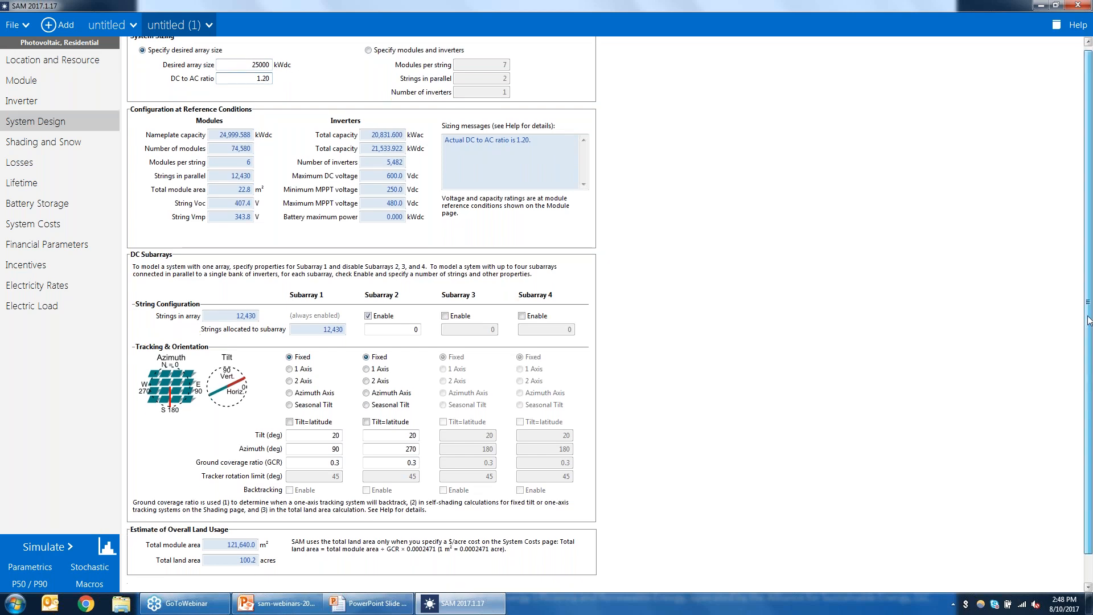
pyautogui.scroll(-3, 1088, 320)
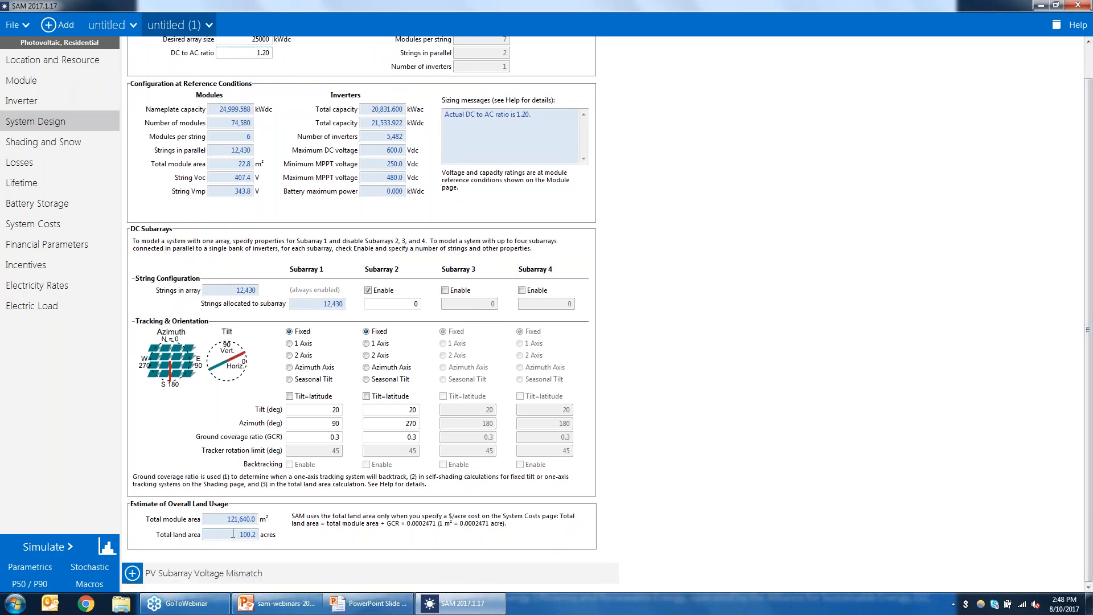
pyautogui.moveTo(233, 533); pyautogui.dragTo(294, 543)
pyautogui.moveTo(326, 438); pyautogui.dragTo(404, 443)
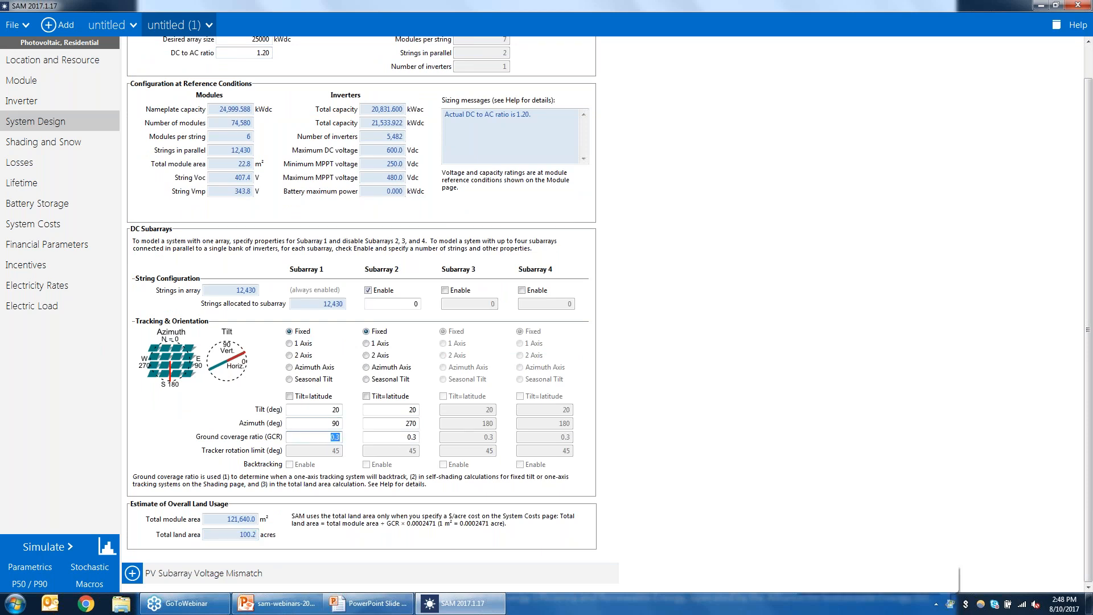
pyautogui.write('0.5')
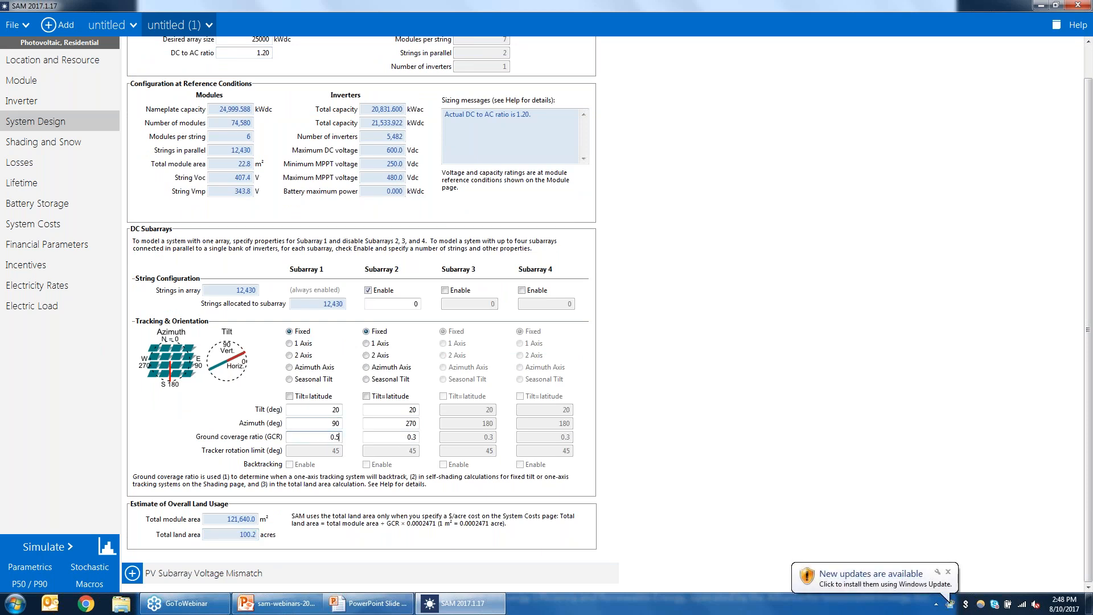
pyautogui.click(332, 423)
pyautogui.click(328, 437)
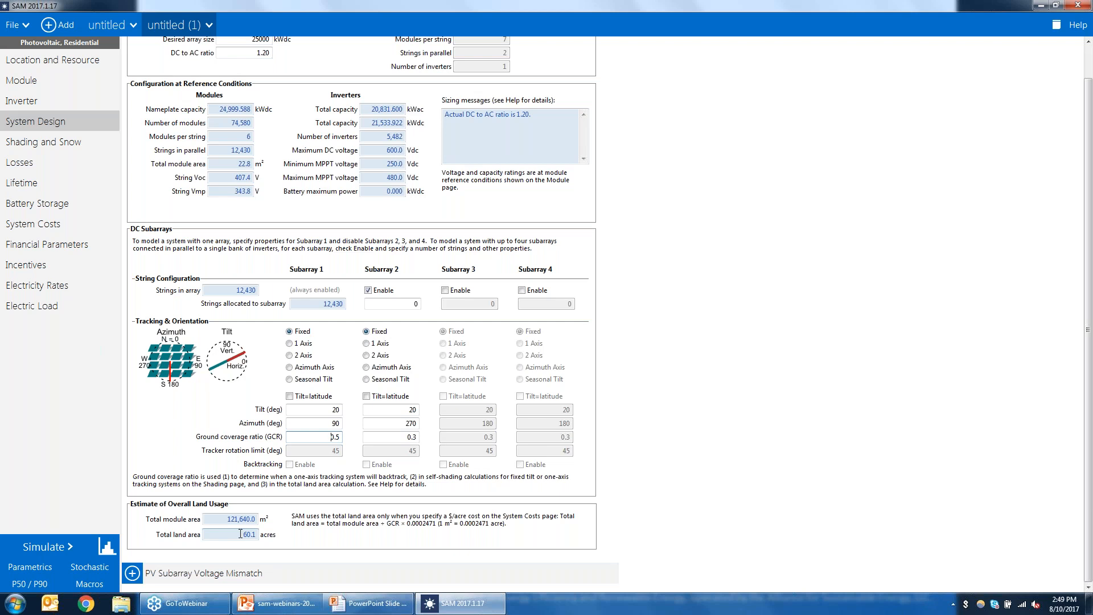
pyautogui.moveTo(241, 534); pyautogui.dragTo(277, 533)
# Step: Add Ground coverage ratio 1 as a parametric input variable
pyautogui.click(49, 567)
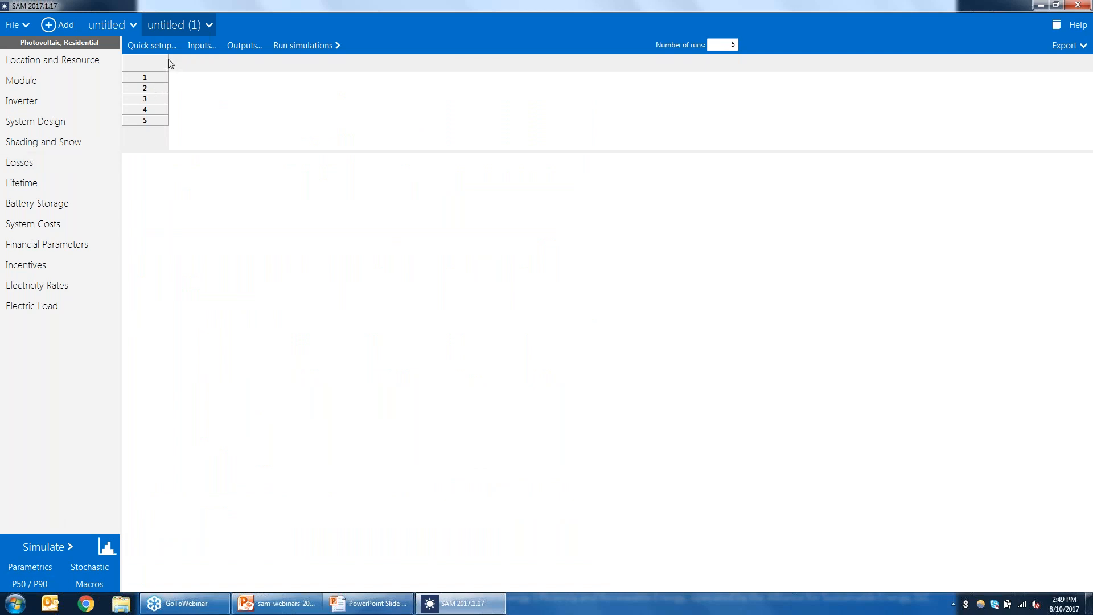
pyautogui.click(202, 46)
pyautogui.write('g')
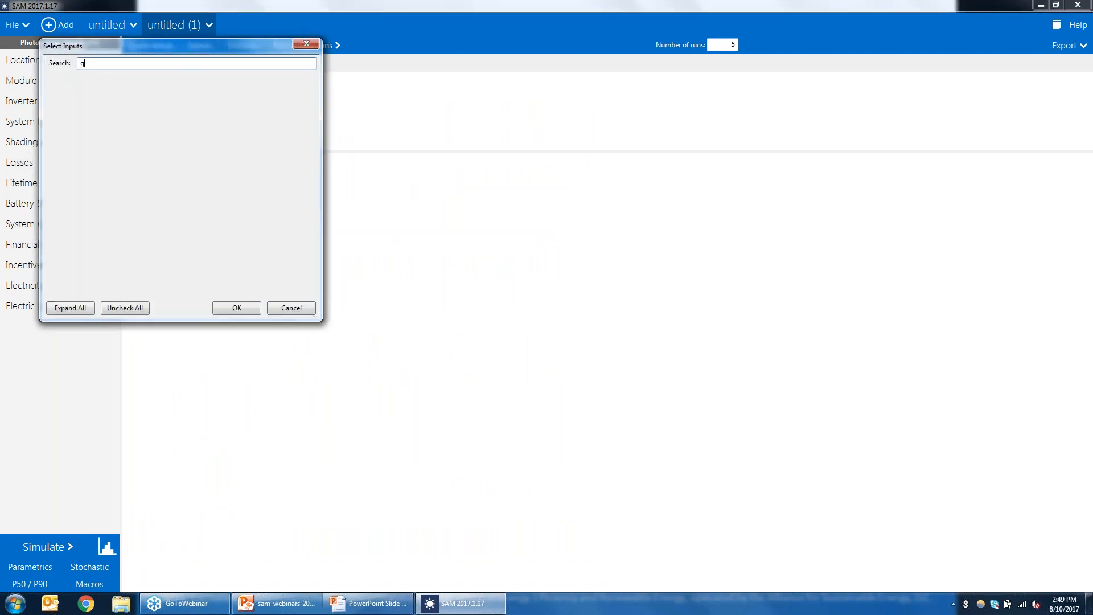
pyautogui.write('roun')
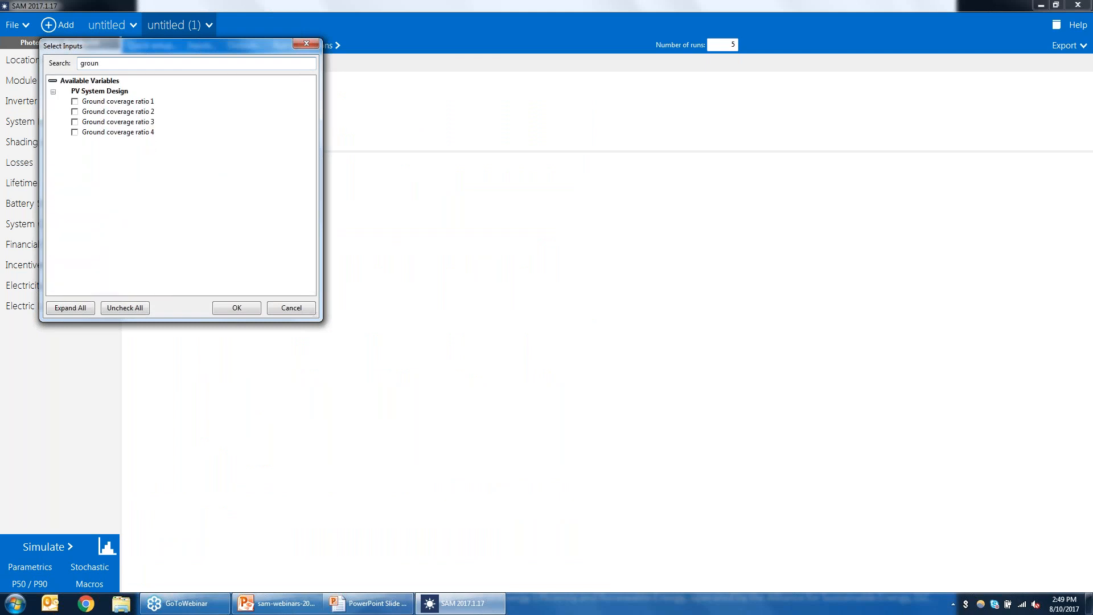
pyautogui.click(75, 101)
pyautogui.click(237, 307)
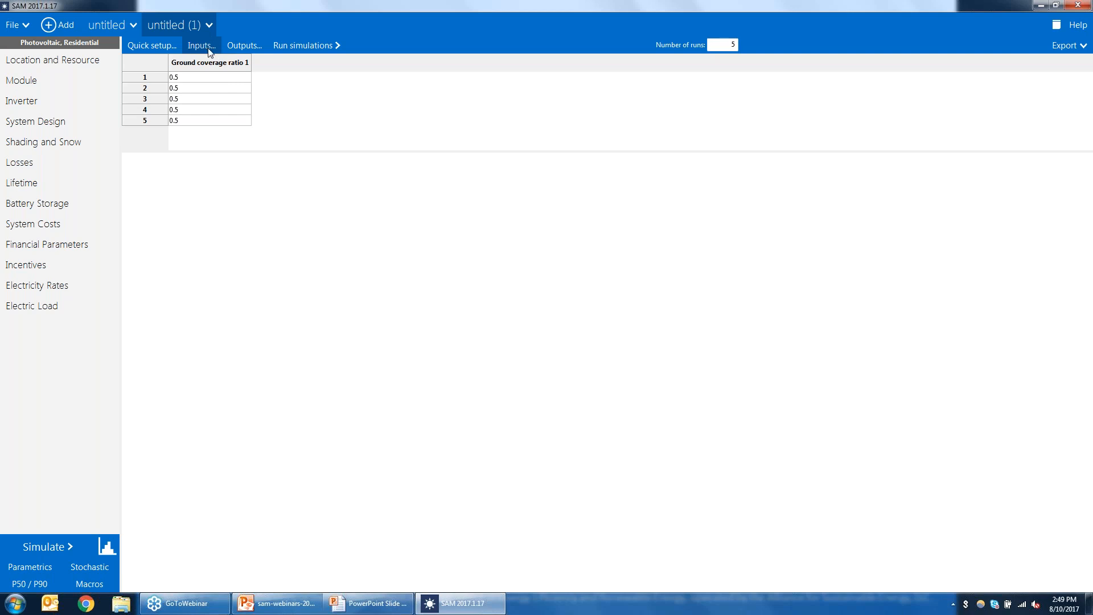
# Step: Set the ground coverage ratio to 0.4 for run 2 and 0.3 for run 3
pyautogui.click(190, 89)
pyautogui.write('0.4')
pyautogui.press('Return')
pyautogui.click(194, 100)
pyautogui.write('0.3')
# Step: Add Annual energy (kWh) as a parametric output variable
pyautogui.click(237, 51)
pyautogui.write('a')
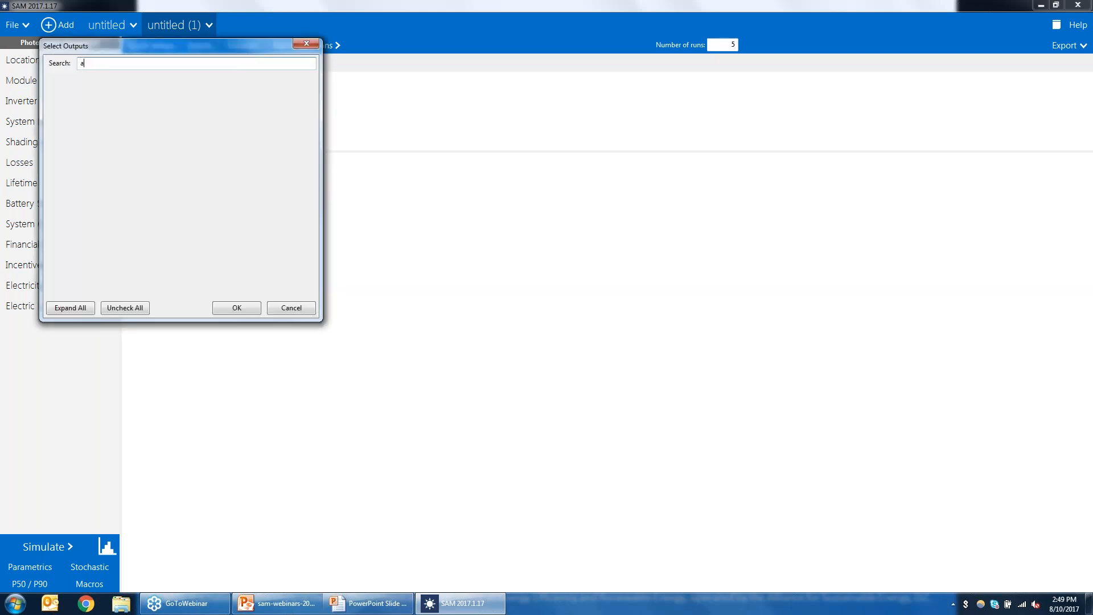
pyautogui.write('nnual ener')
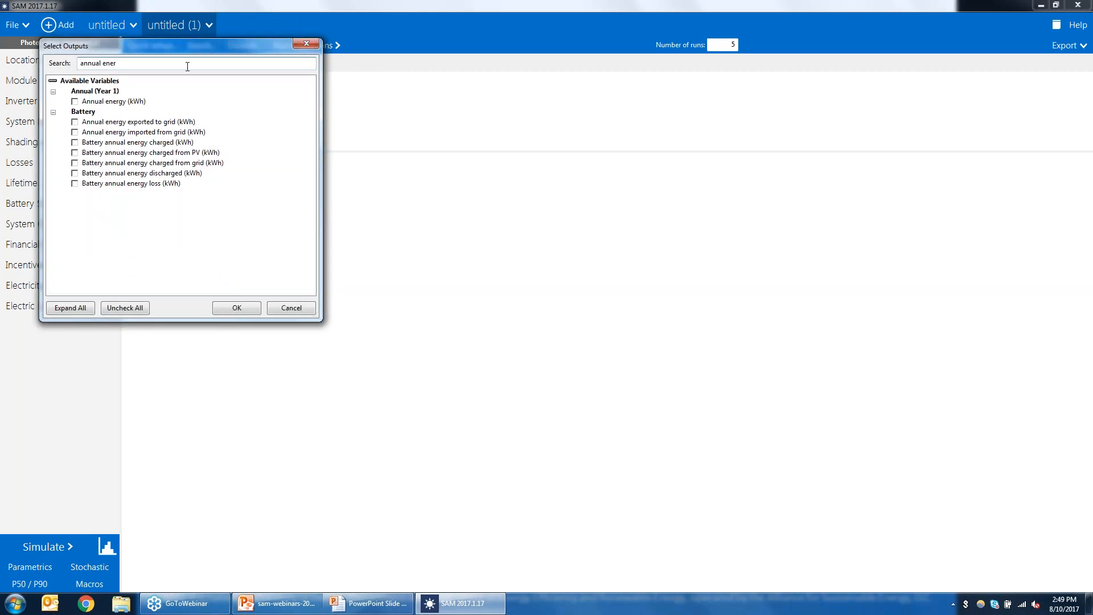
pyautogui.click(76, 101)
pyautogui.click(236, 308)
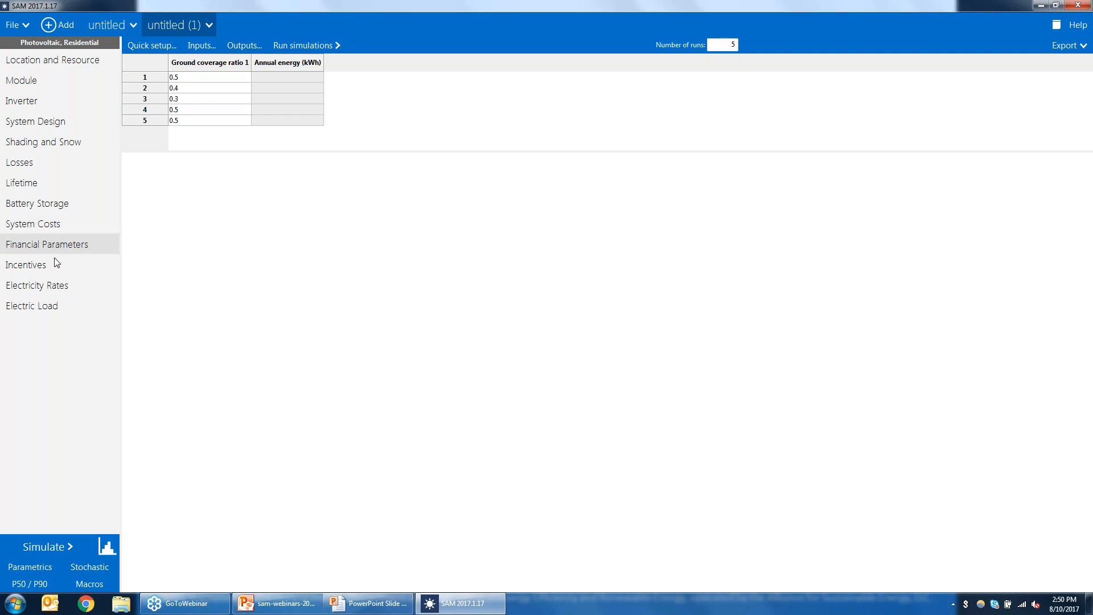
# Step: Run the parametric simulations
pyautogui.click(50, 145)
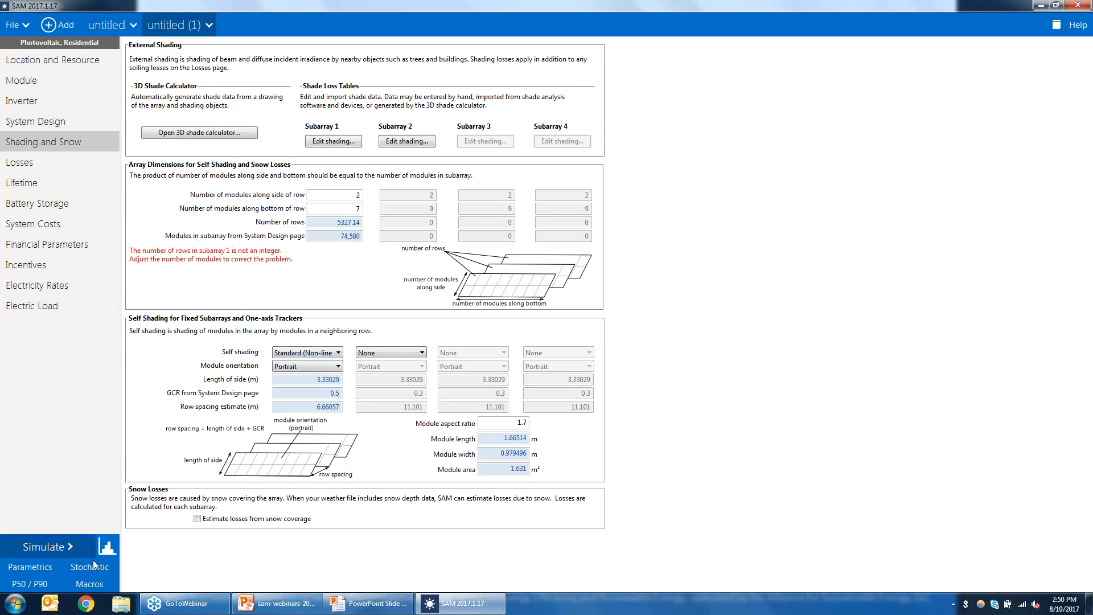
pyautogui.click(33, 567)
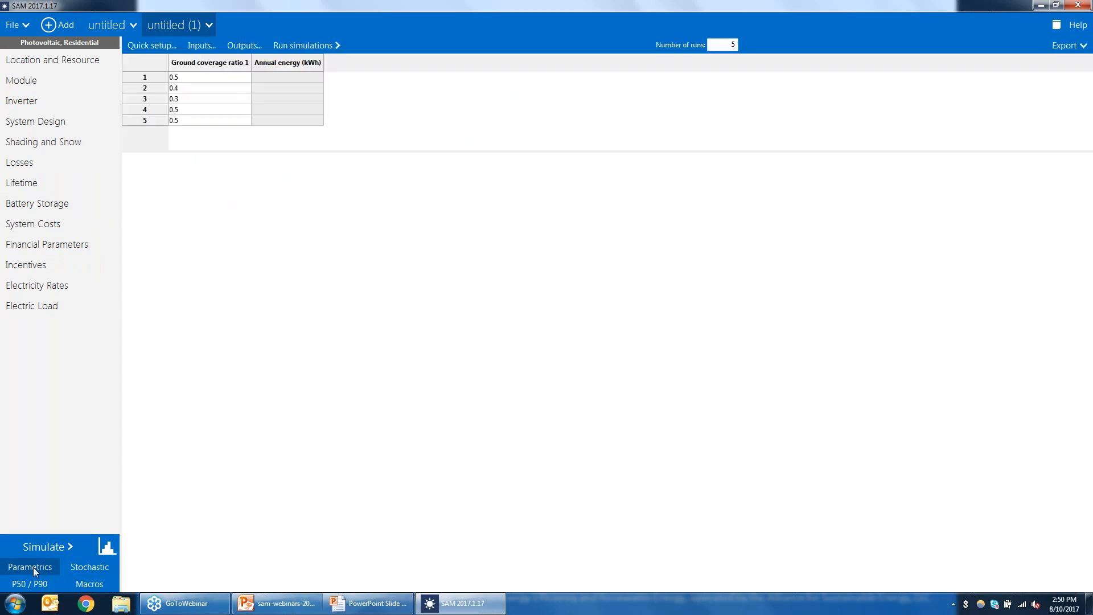
pyautogui.click(306, 44)
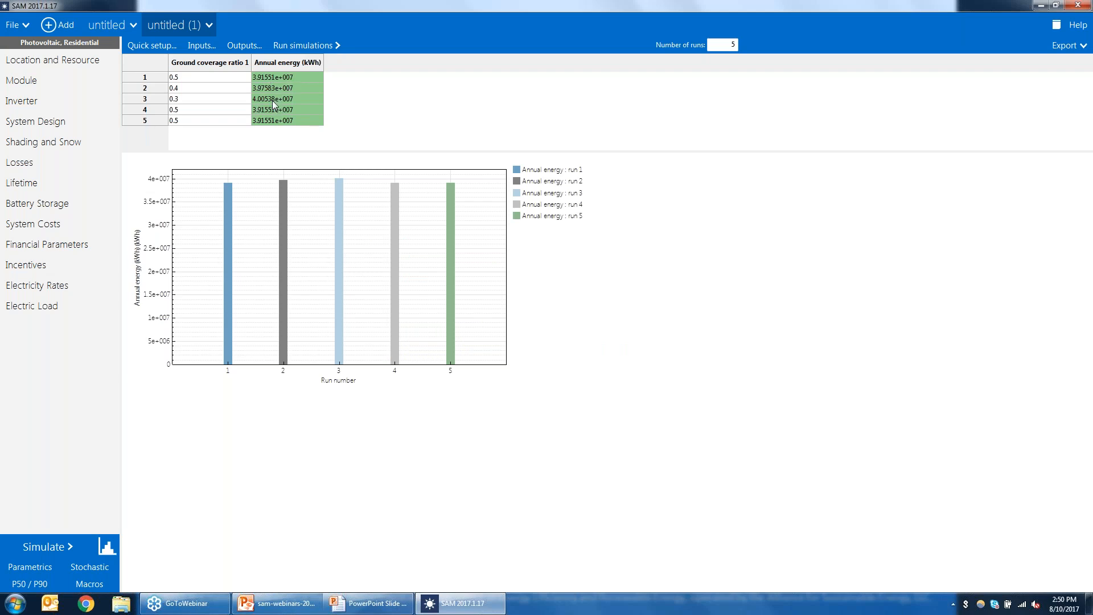
# Step: Examine the annual energy results and the System Design and System Costs pages
pyautogui.doubleClick(302, 97)
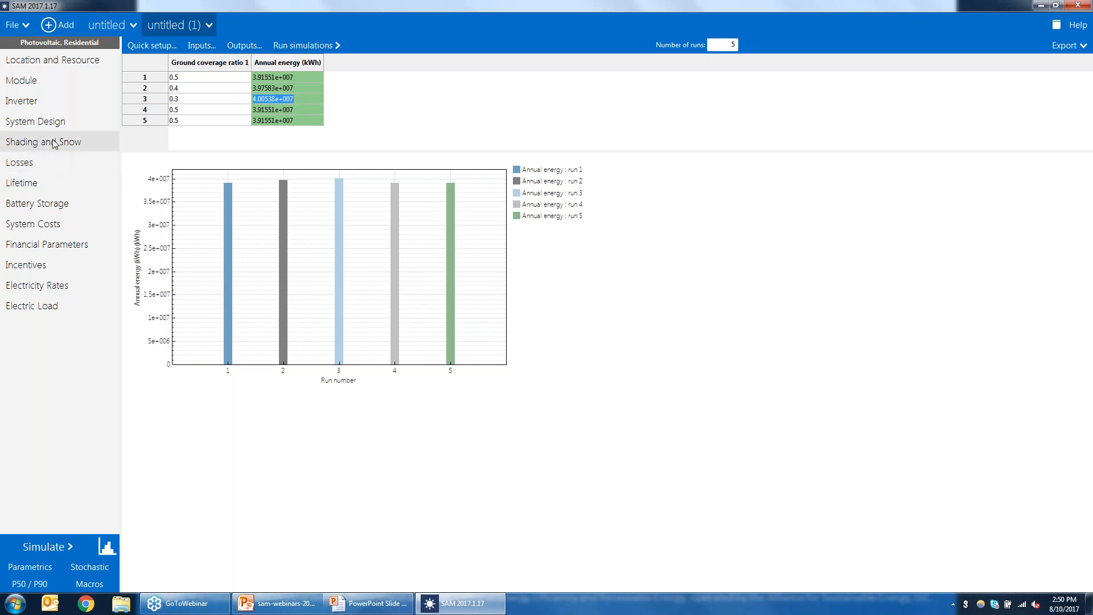
pyautogui.click(41, 125)
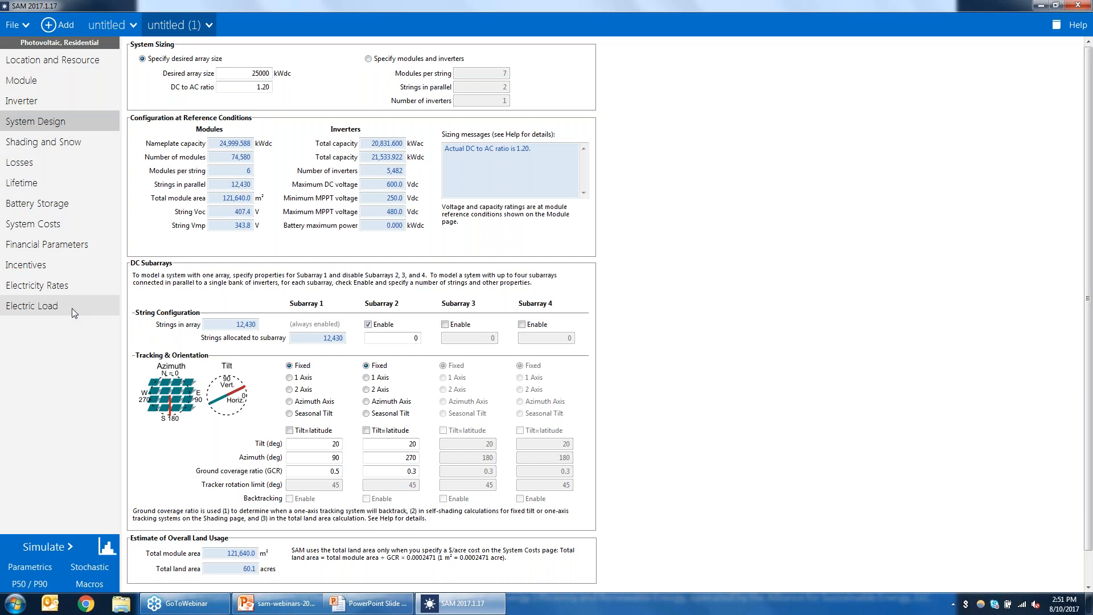
pyautogui.click(61, 228)
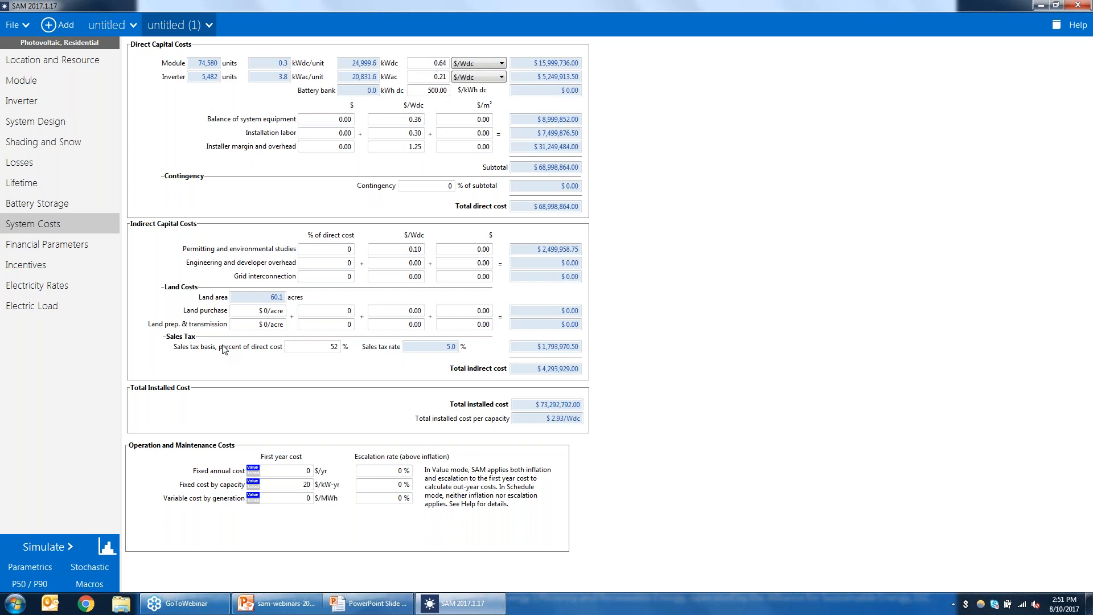
# Step: Switch to the PowerPoint presentation
pyautogui.moveTo(362, 609)
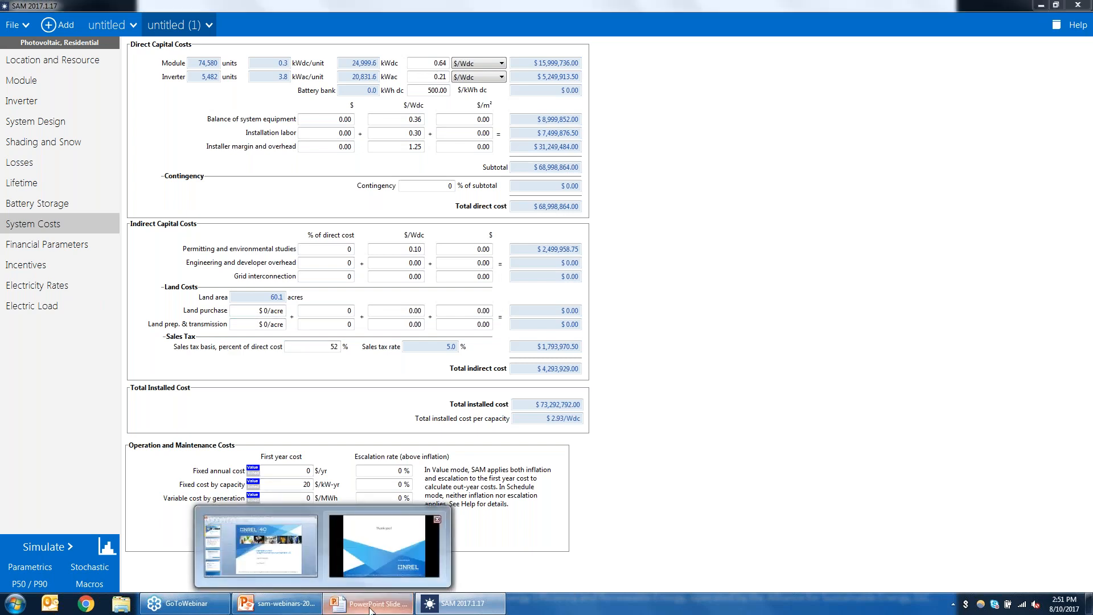
pyautogui.click(370, 610)
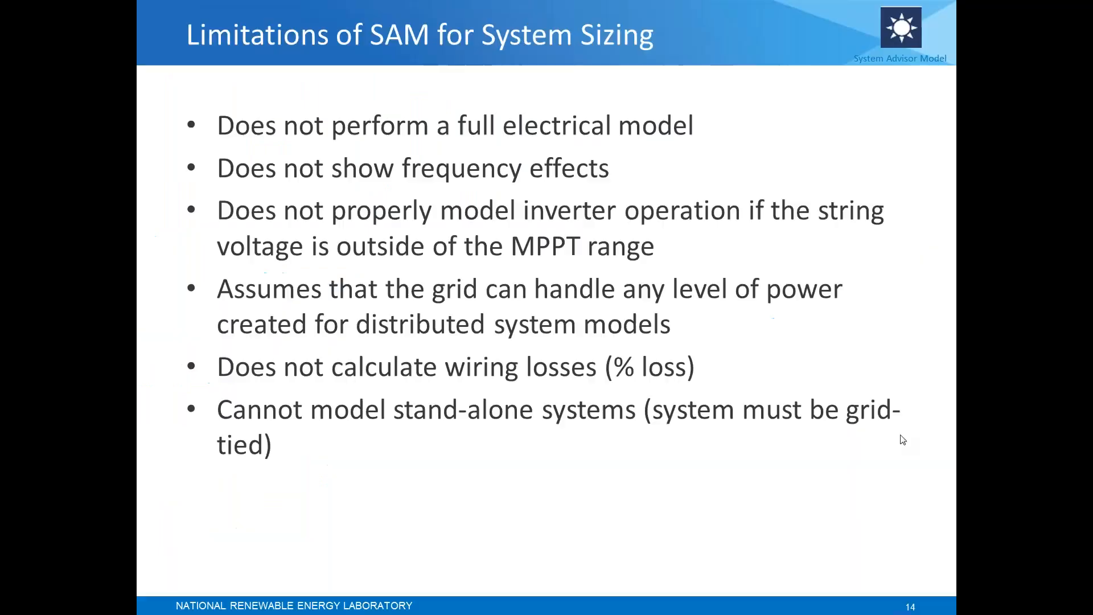
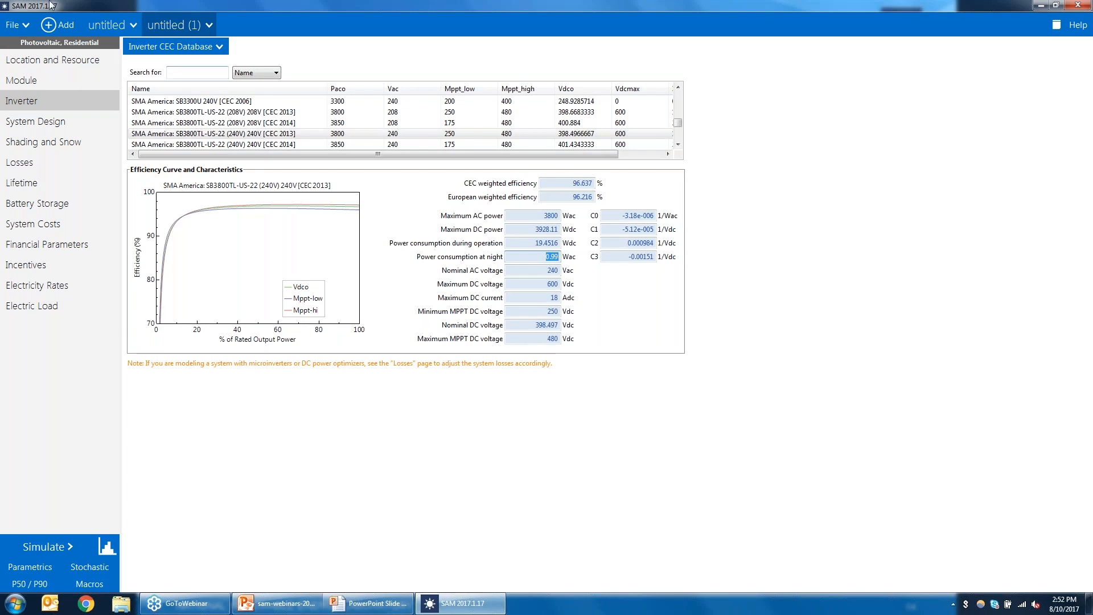
# Step: Add a new Photovoltaic (detailed) case with the PPA single owner (utility) financial model
pyautogui.click(61, 26)
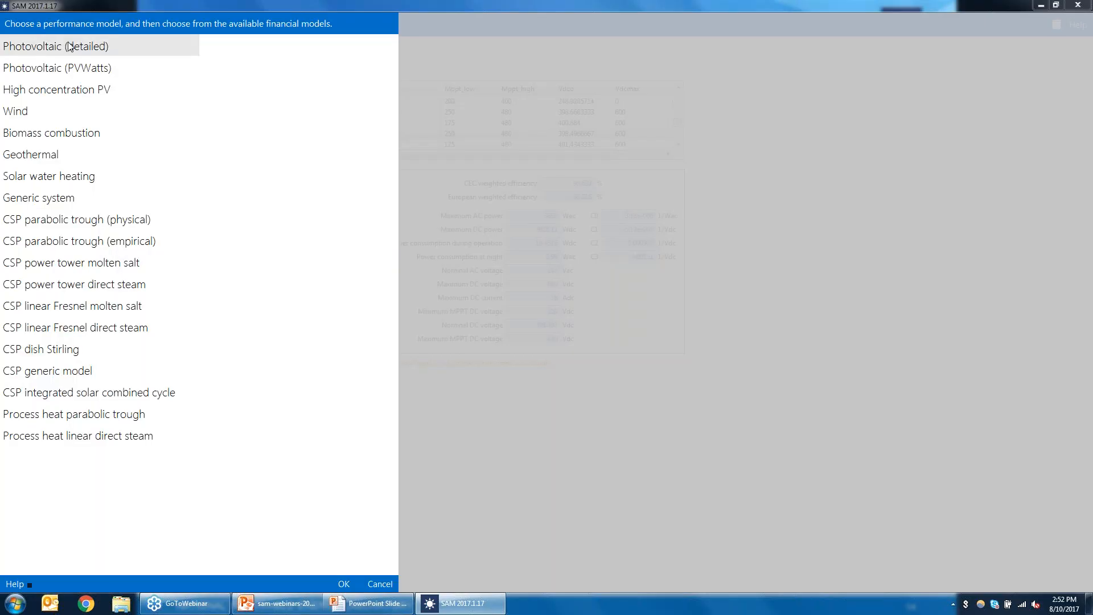
pyautogui.click(73, 46)
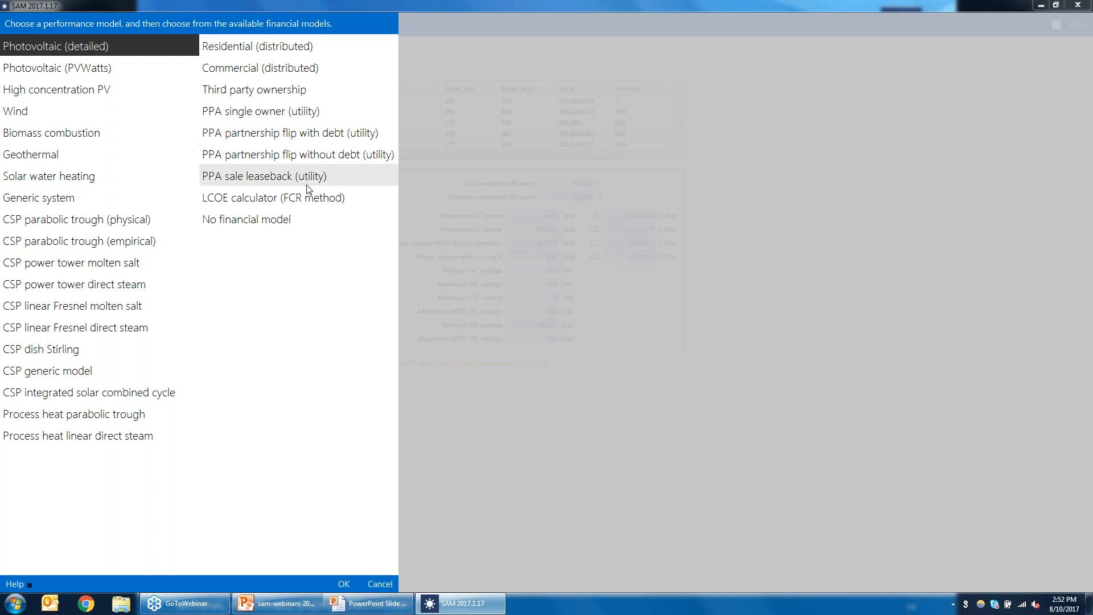
pyautogui.doubleClick(293, 112)
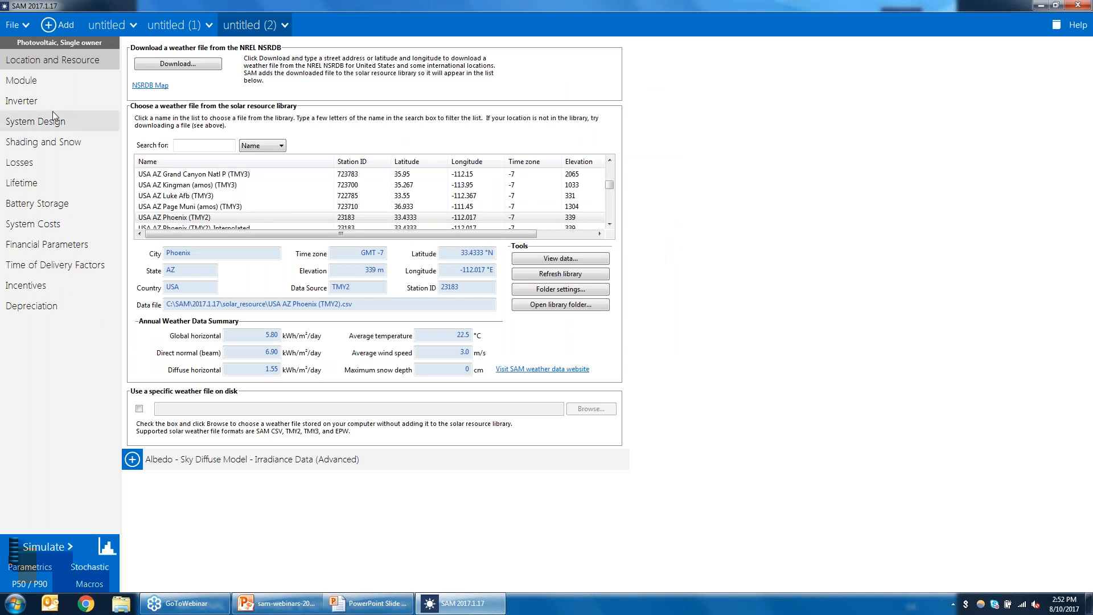
# Step: Check the inverter's power consumption at night and simulate the new case
pyautogui.click(34, 101)
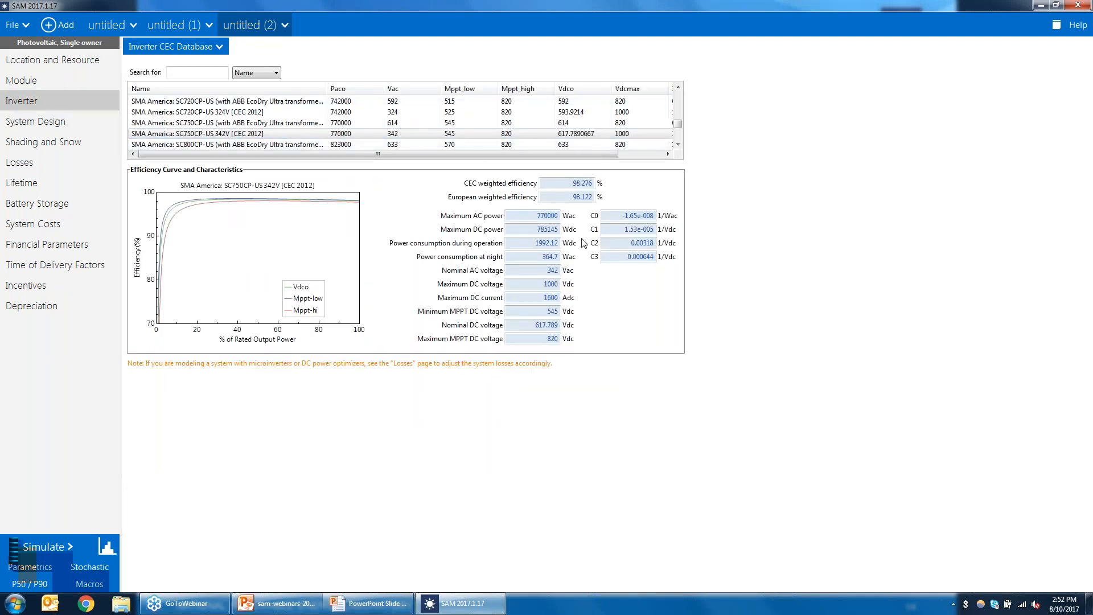
pyautogui.doubleClick(549, 257)
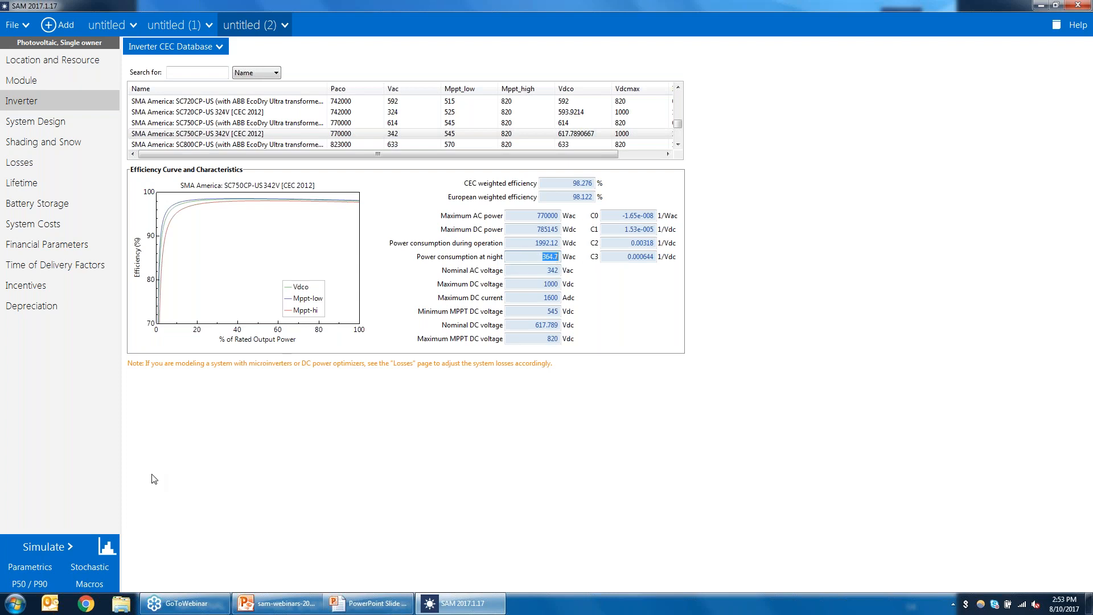
pyautogui.click(47, 545)
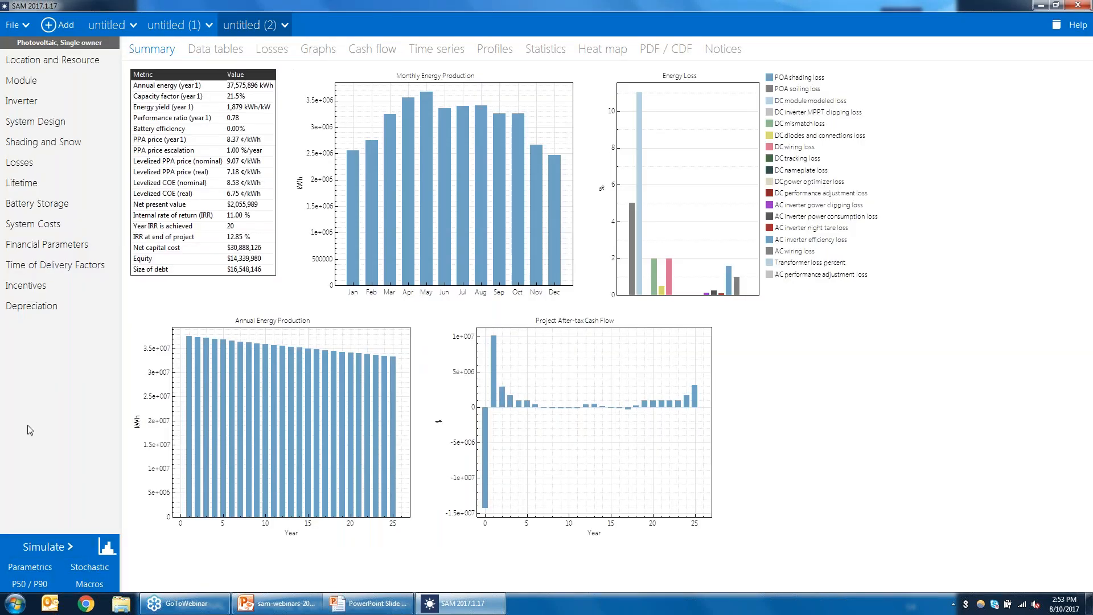
# Step: Show hourly System power generated (kW) in the data tables, filtering by "gen"
pyautogui.click(216, 50)
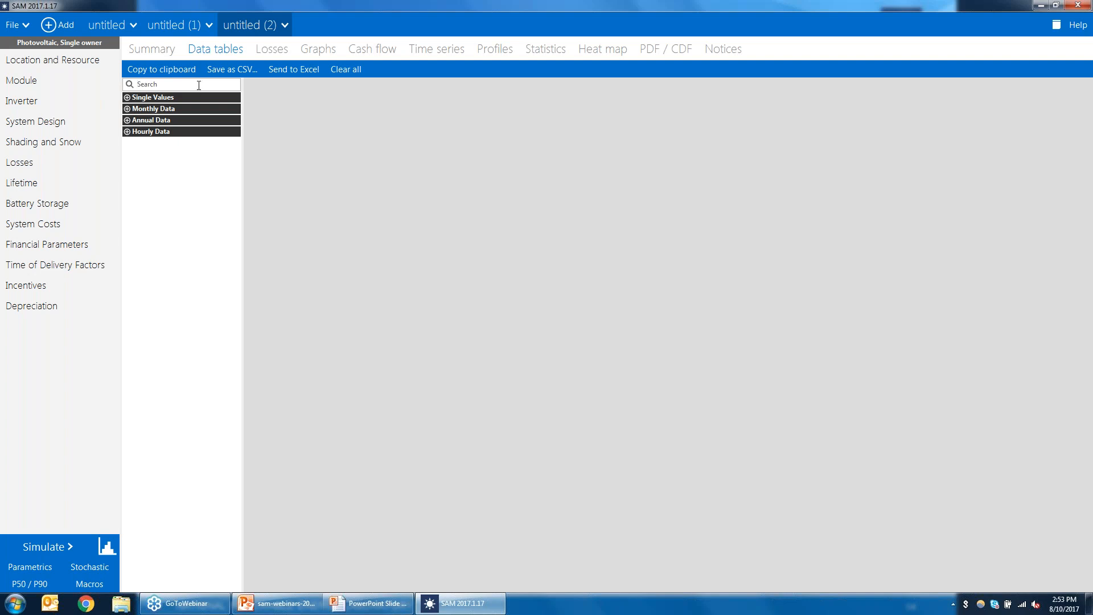
pyautogui.write('gen')
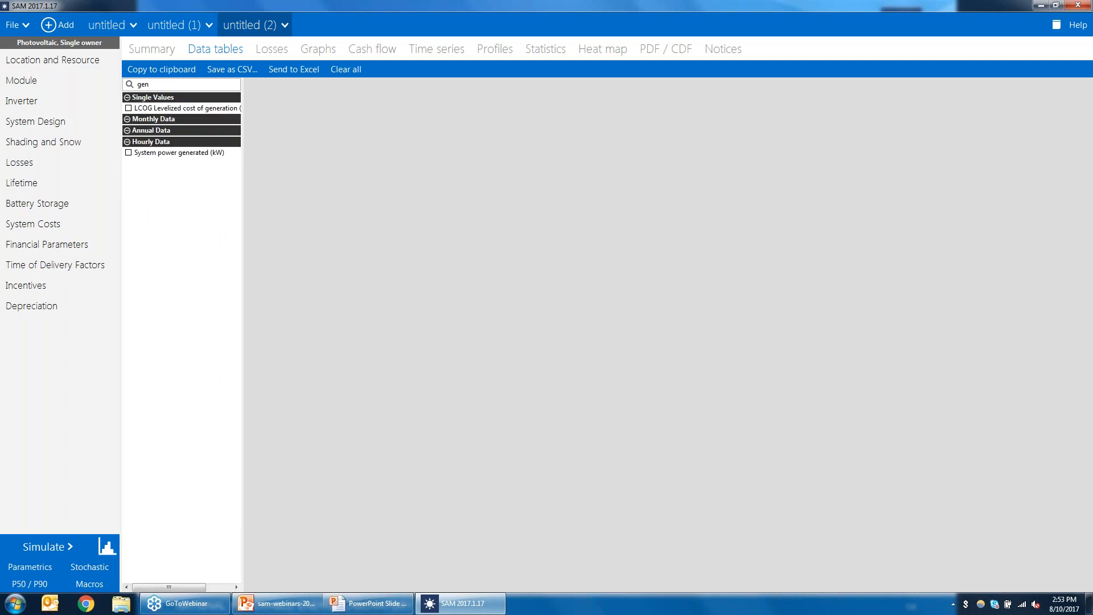
pyautogui.click(129, 153)
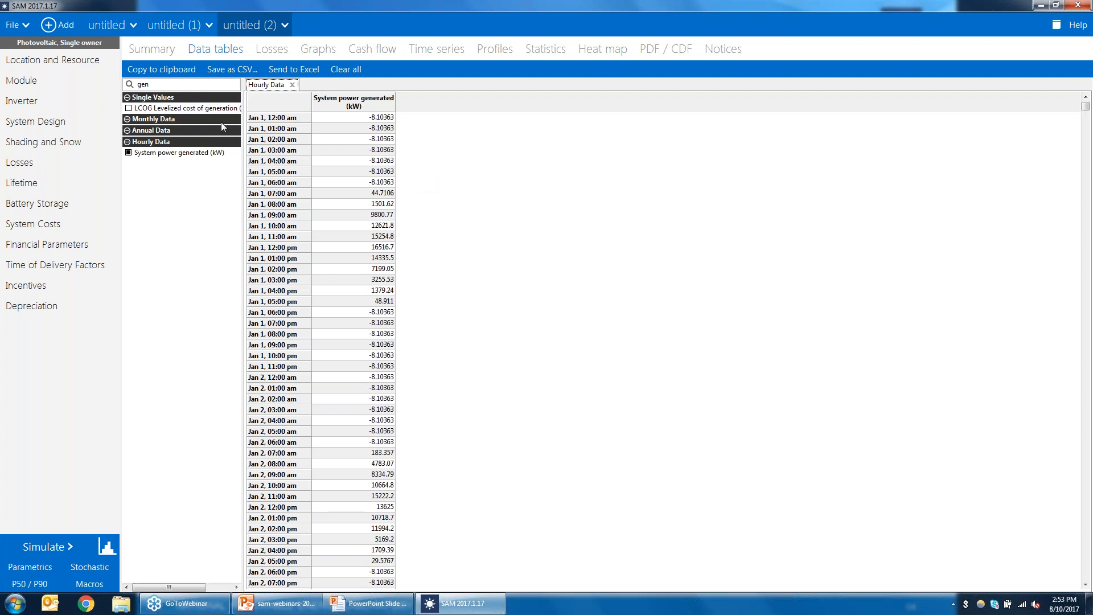
# Step: Examine the inverter's night power consumption and the number of inverters on the System Design page, then return to results
pyautogui.click(50, 101)
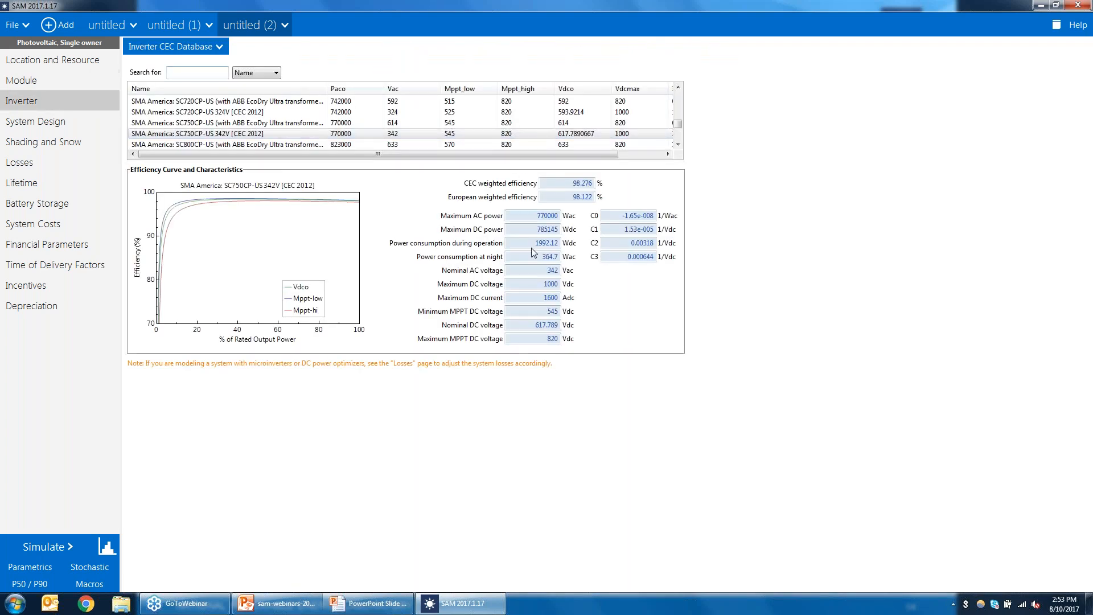
pyautogui.moveTo(536, 255); pyautogui.dragTo(599, 258)
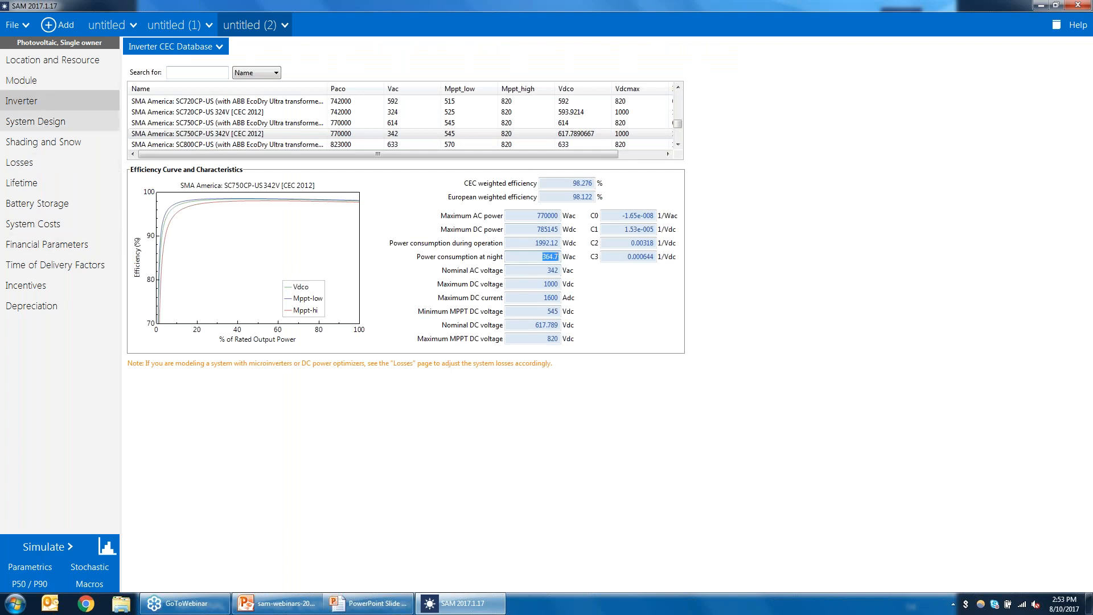
pyautogui.click(38, 122)
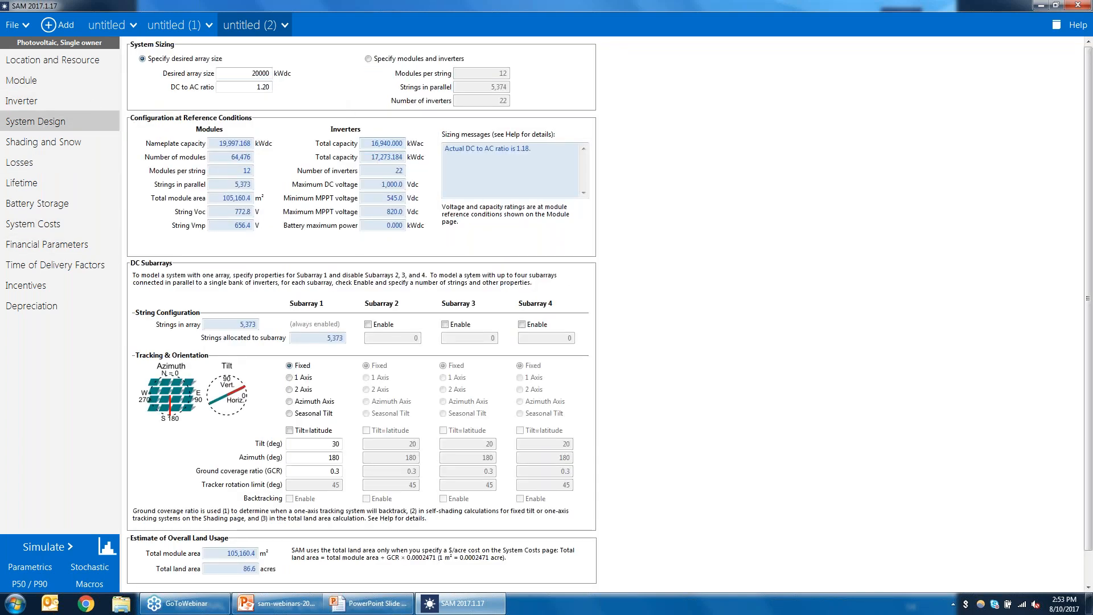
pyautogui.moveTo(384, 171); pyautogui.dragTo(452, 176)
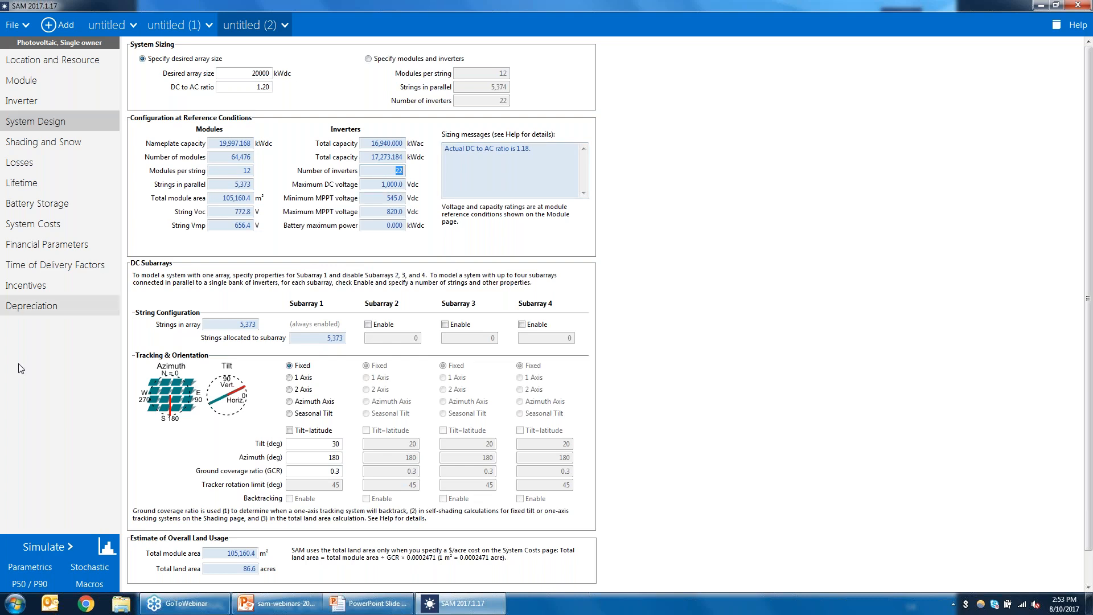
pyautogui.click(109, 548)
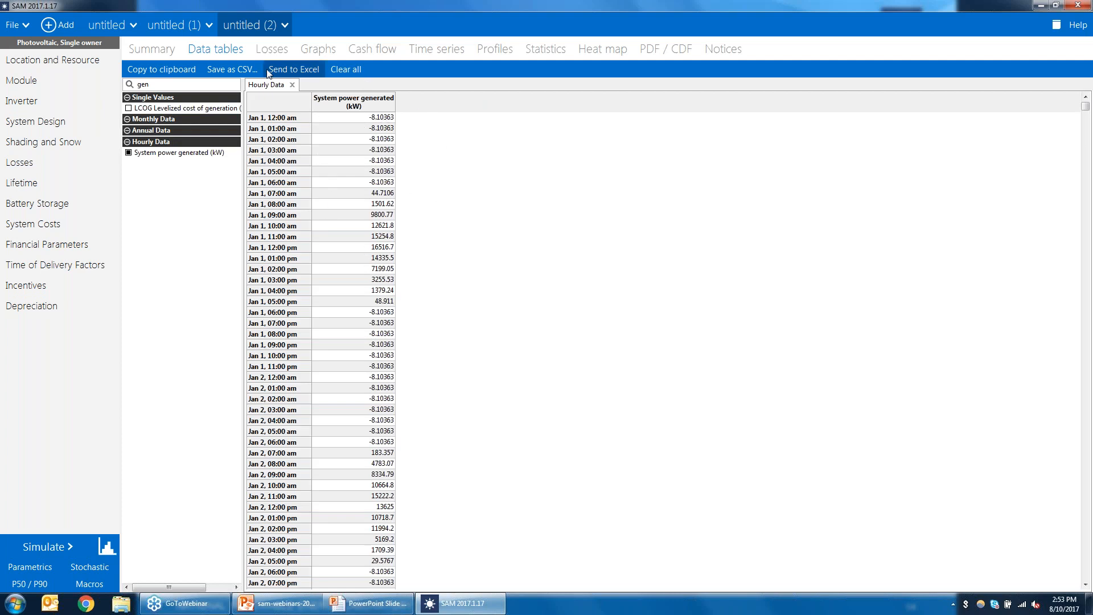
# Step: Examine the loss diagram of the simulation results
pyautogui.click(277, 52)
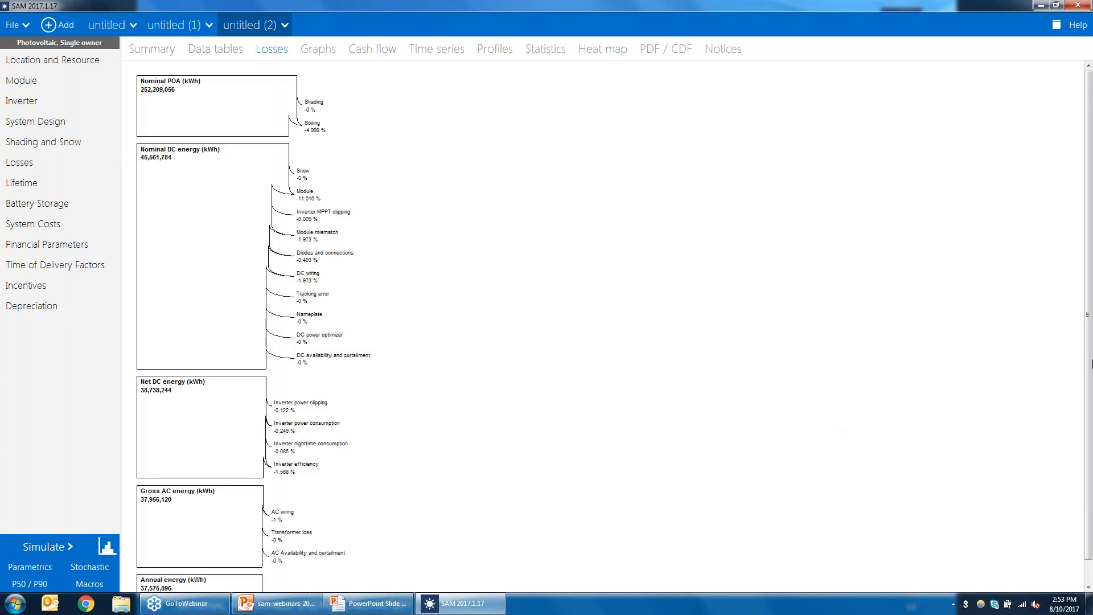
pyautogui.scroll(-1, 1087, 370)
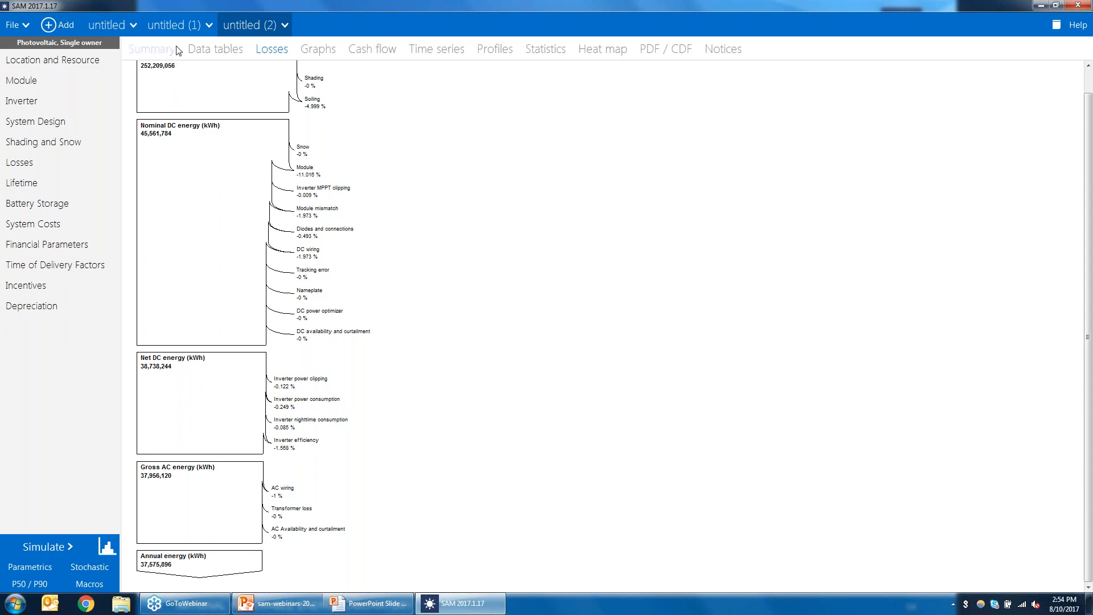
# Step: Add hourly Inverter night time loss (kW) to the data table, filtering by "nigh"
pyautogui.click(215, 49)
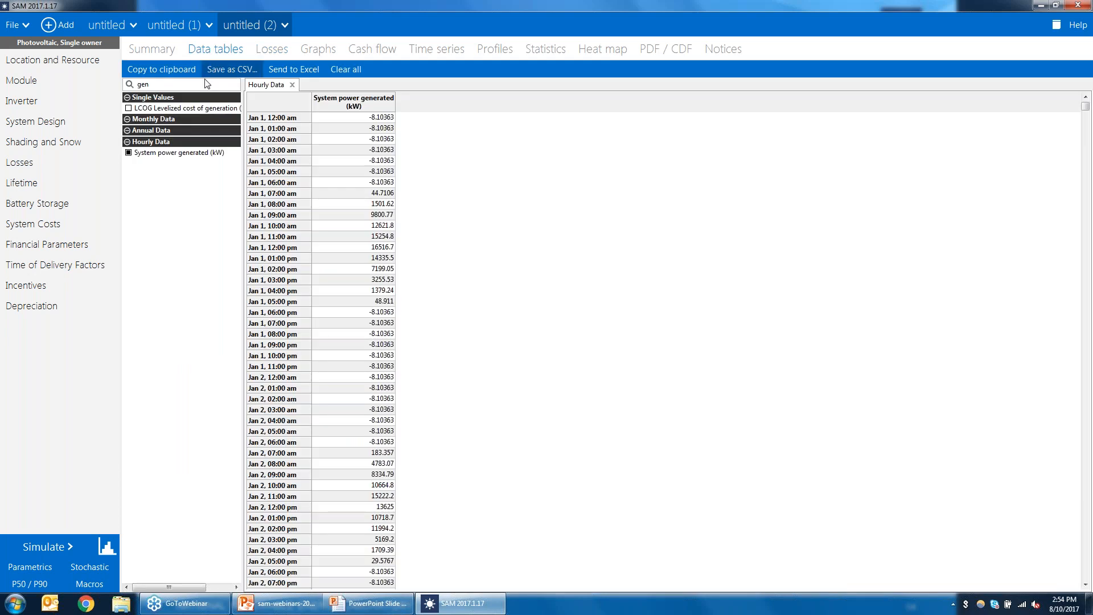
pyautogui.press('BackSpace')
pyautogui.press('BackSpace')
pyautogui.press('BackSpace')
pyautogui.write('nigh')
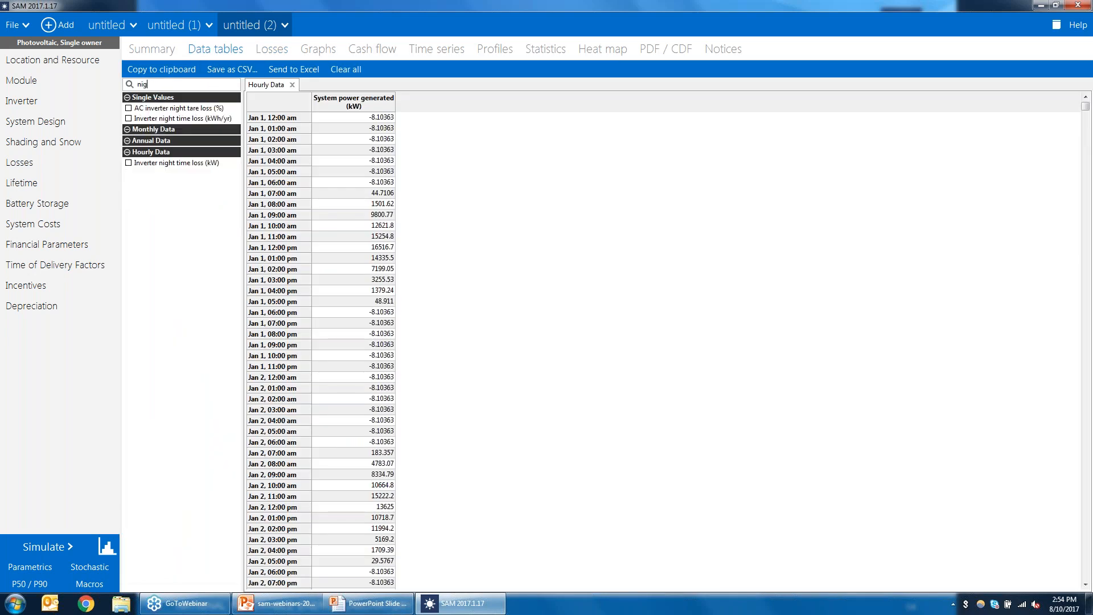
pyautogui.click(128, 164)
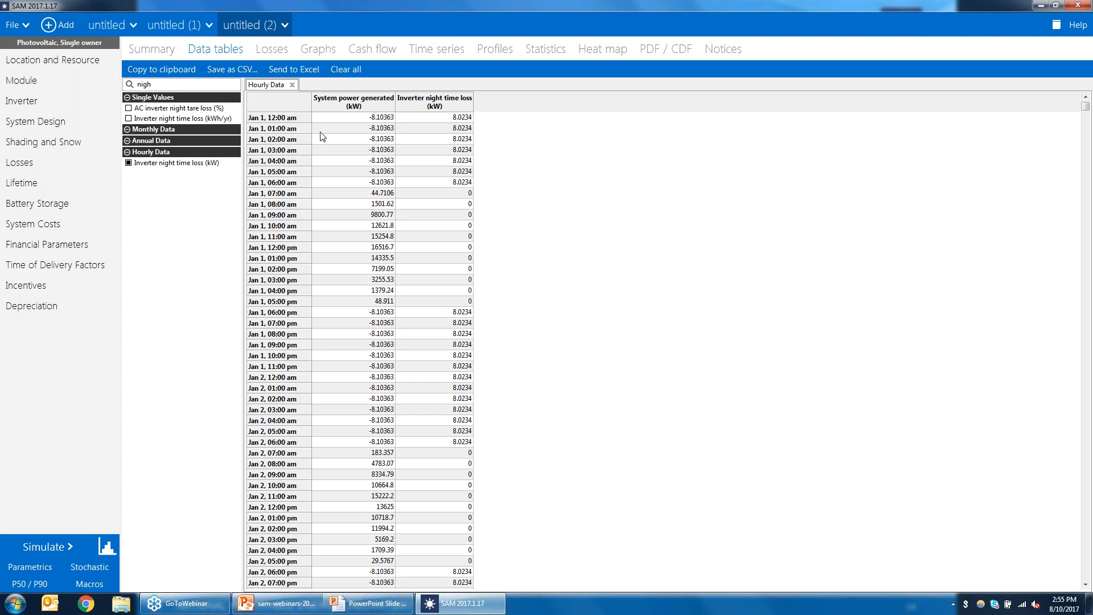
# Step: Return to the Inverter and Shading and Snow input pages
pyautogui.click(23, 101)
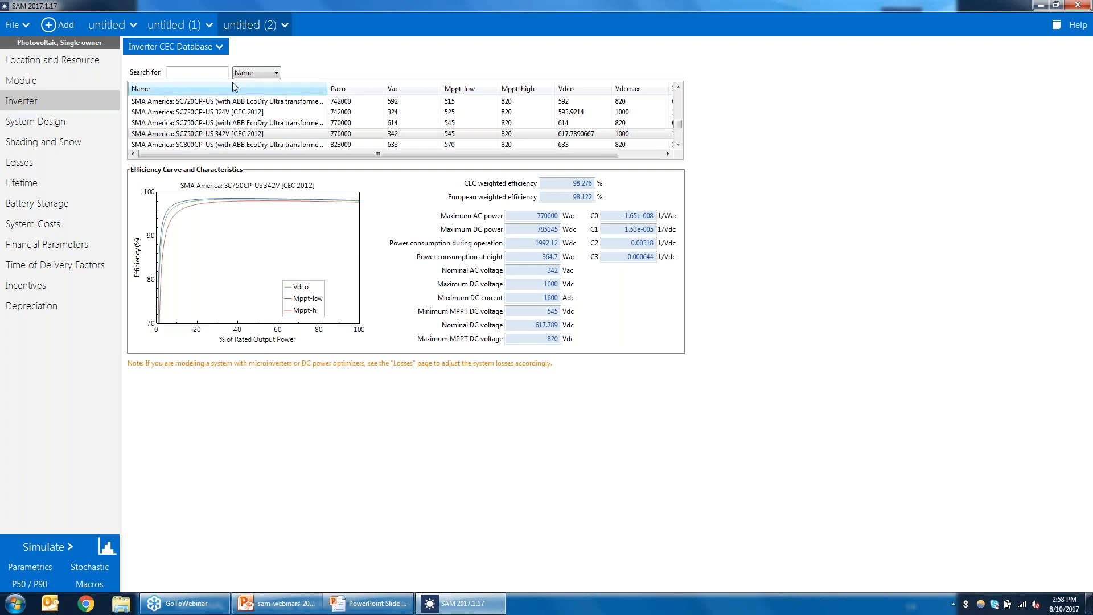
pyautogui.click(70, 144)
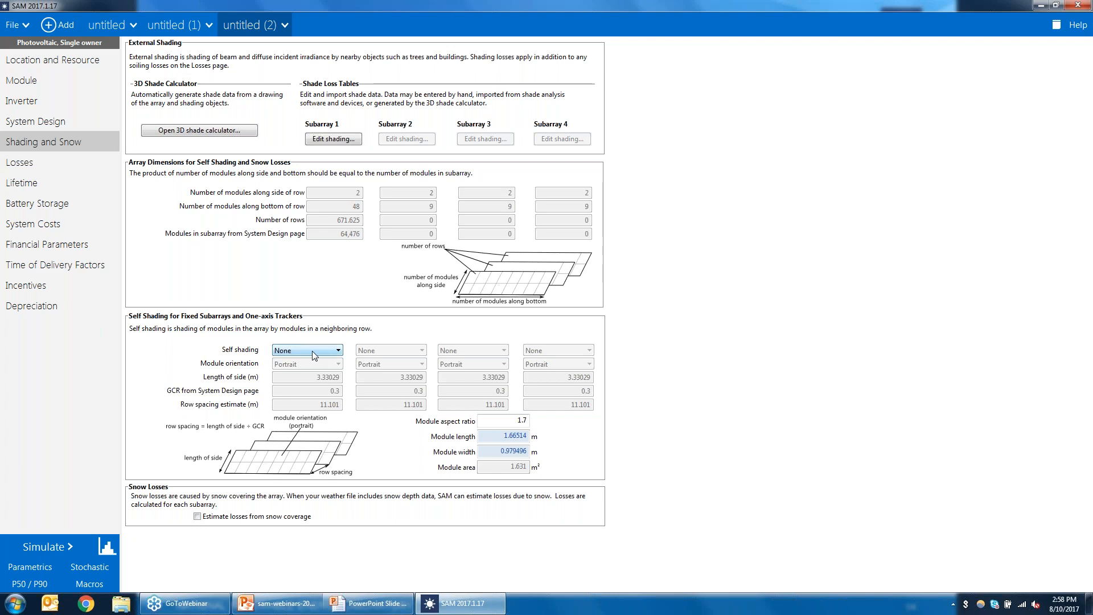
# Step: Switch to Chrome and open the Webinars page of the SAM website
pyautogui.click(86, 605)
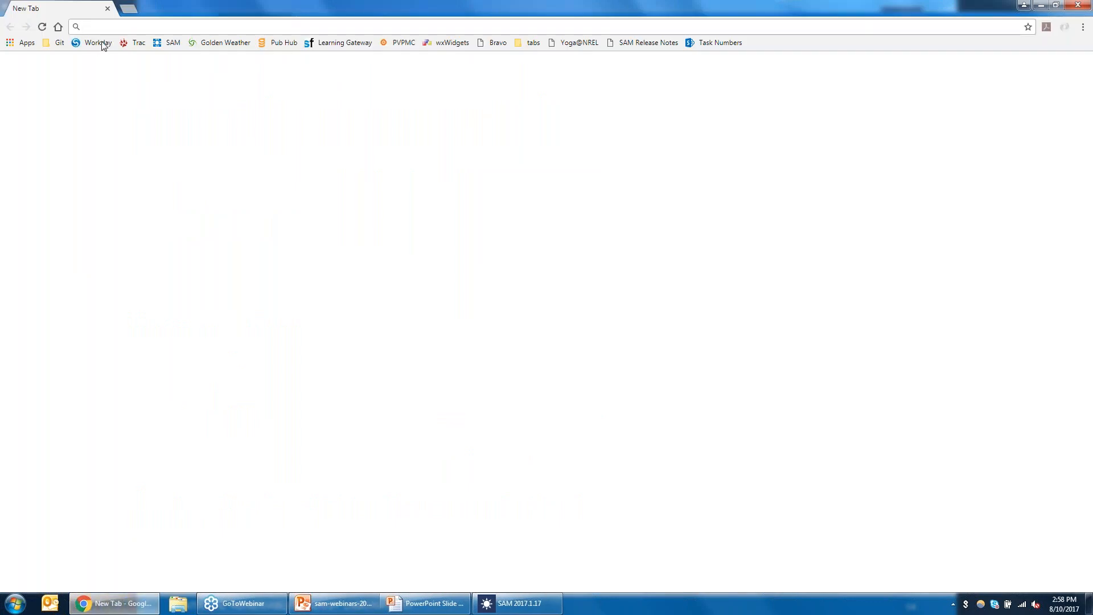
pyautogui.click(165, 45)
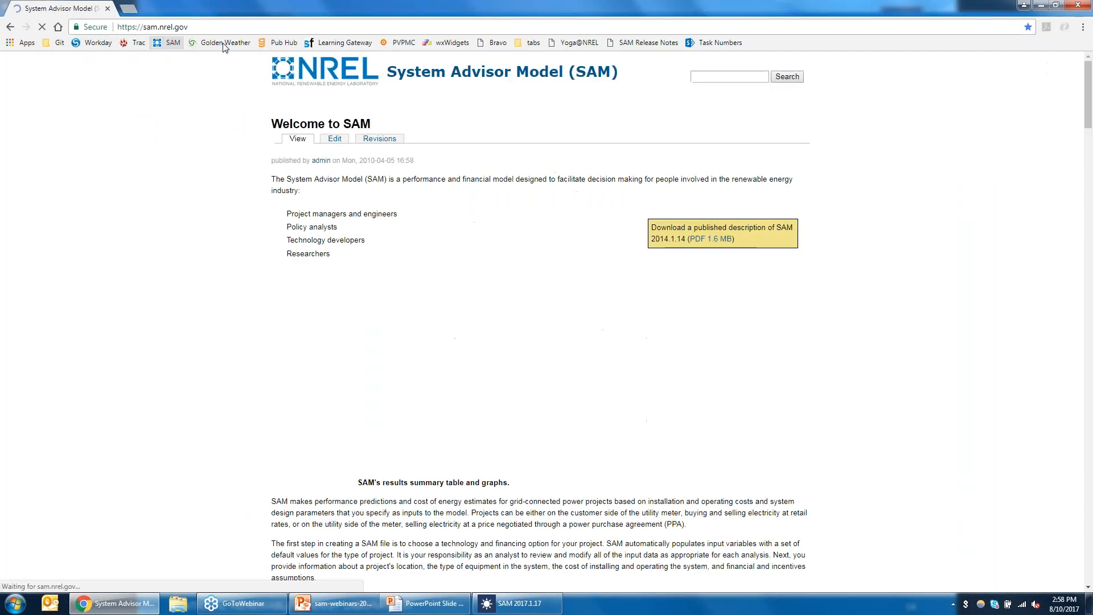
pyautogui.moveTo(541, 120)
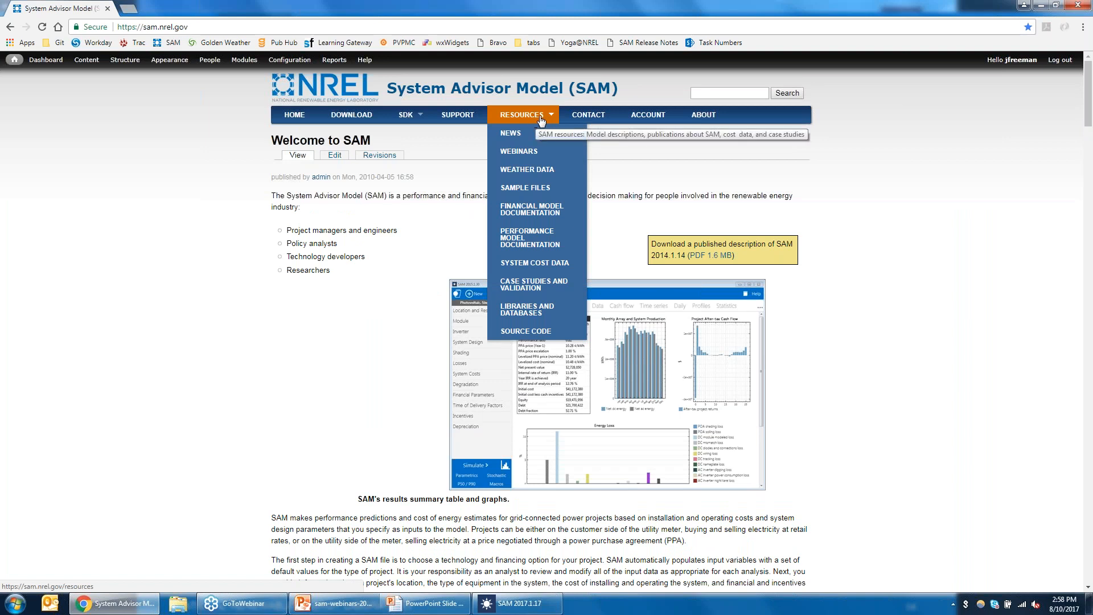
pyautogui.click(531, 152)
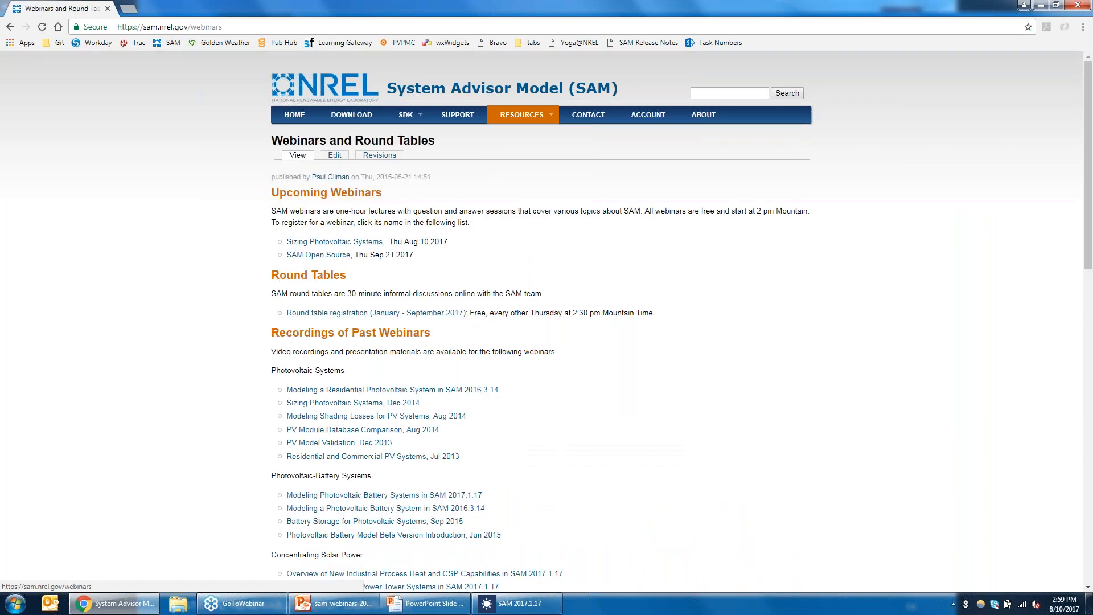
# Step: Browse the list of past webinar recordings and switch back to SAM
pyautogui.moveTo(1089, 257); pyautogui.dragTo(1088, 425)
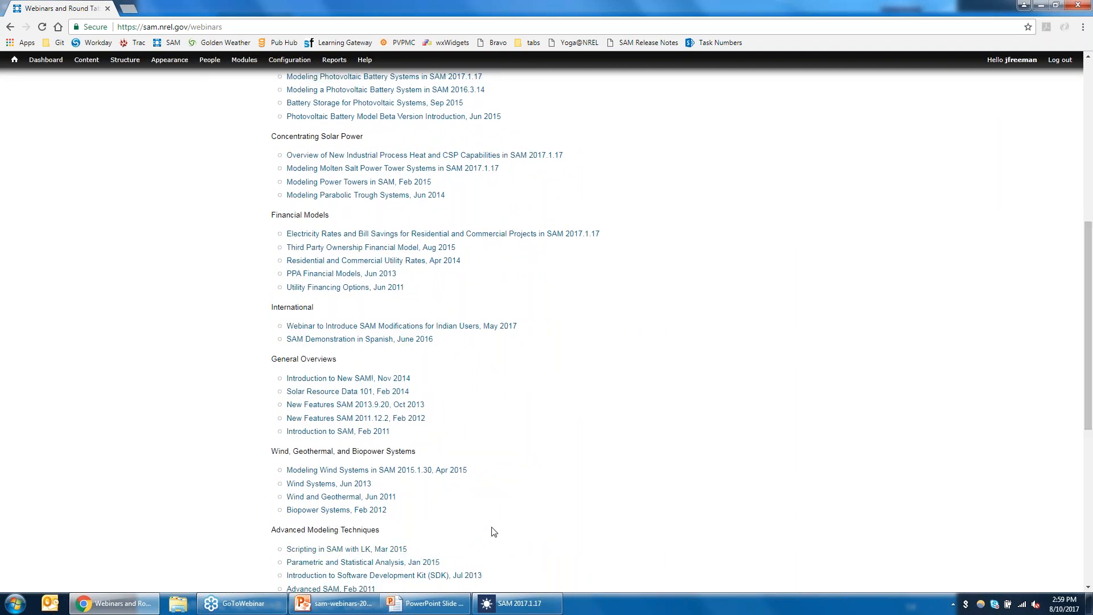
pyautogui.click(516, 608)
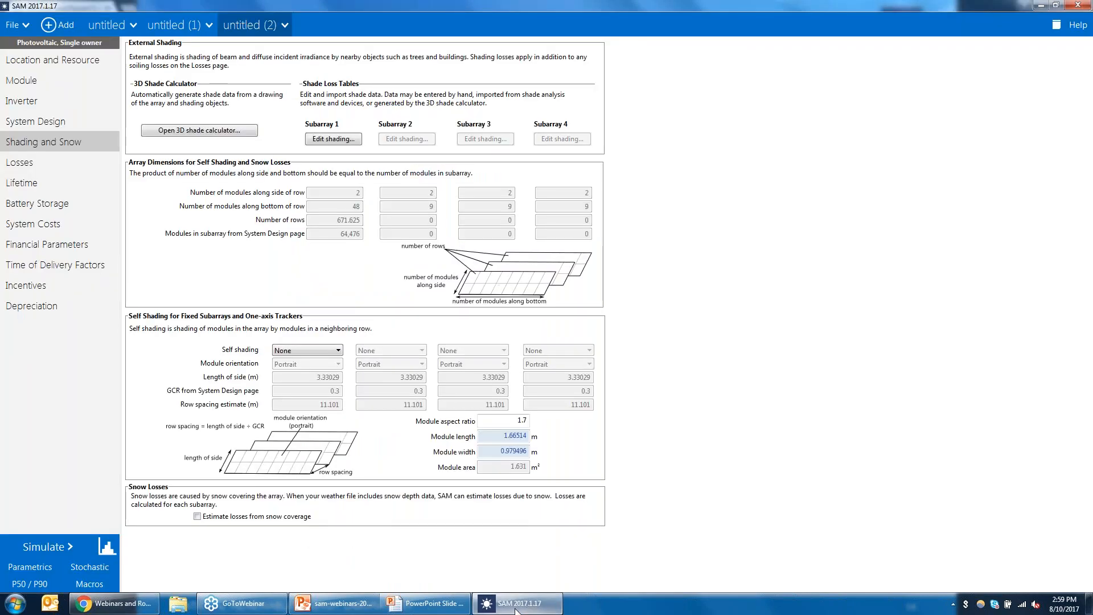